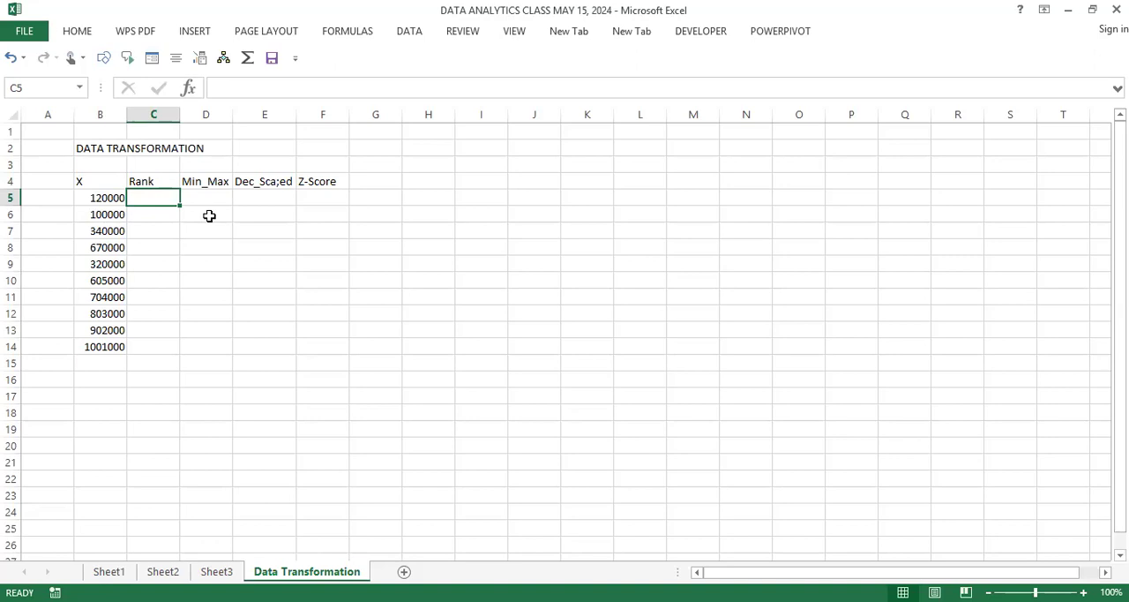
click(174, 258)
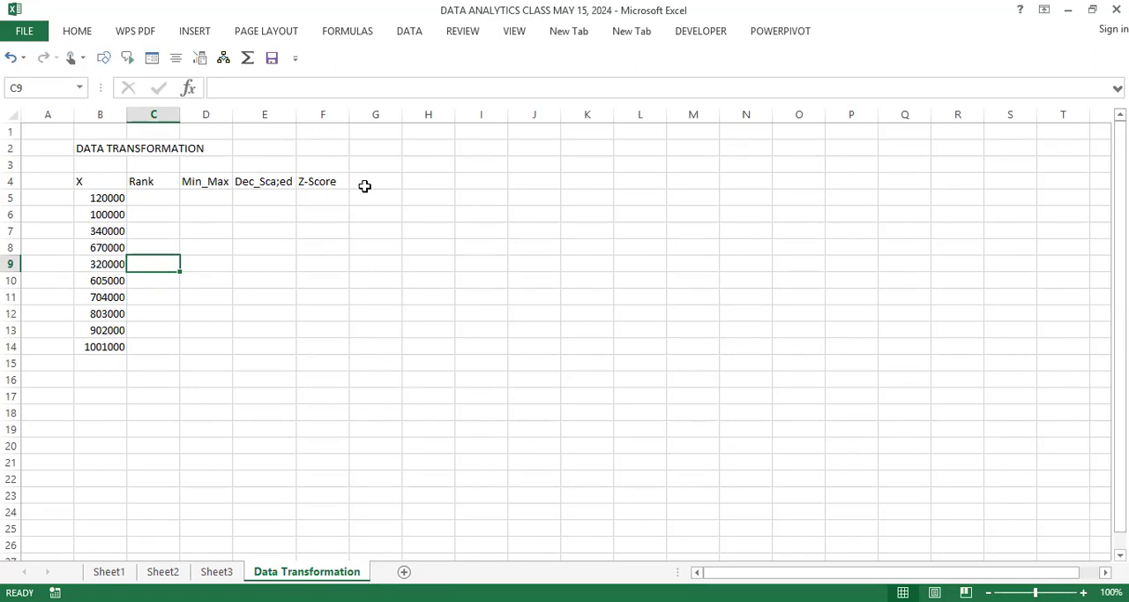
click(160, 196)
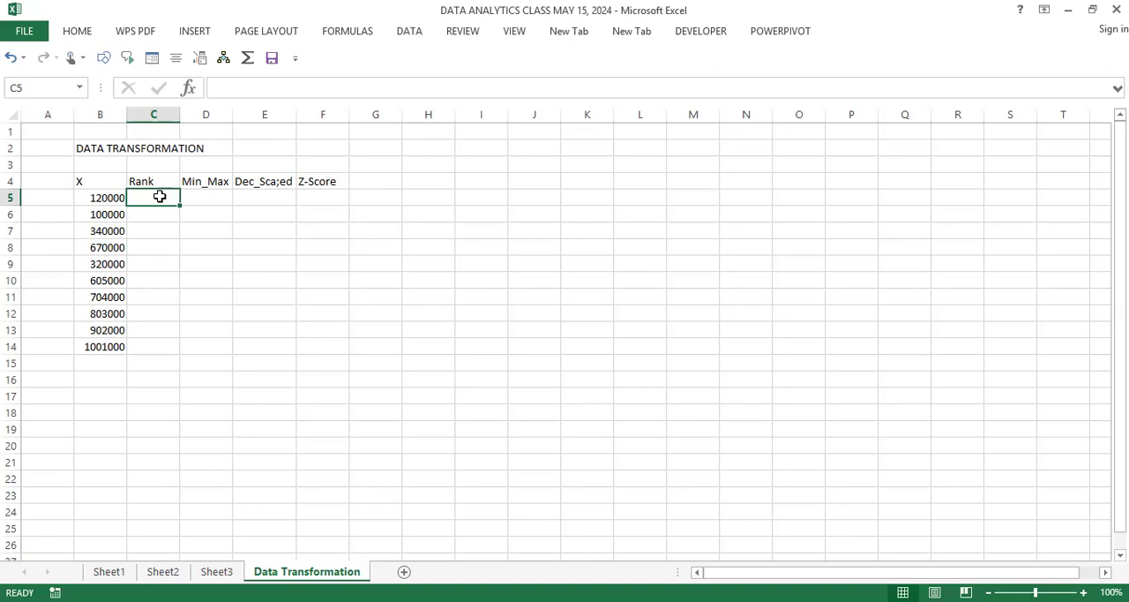
text(=)
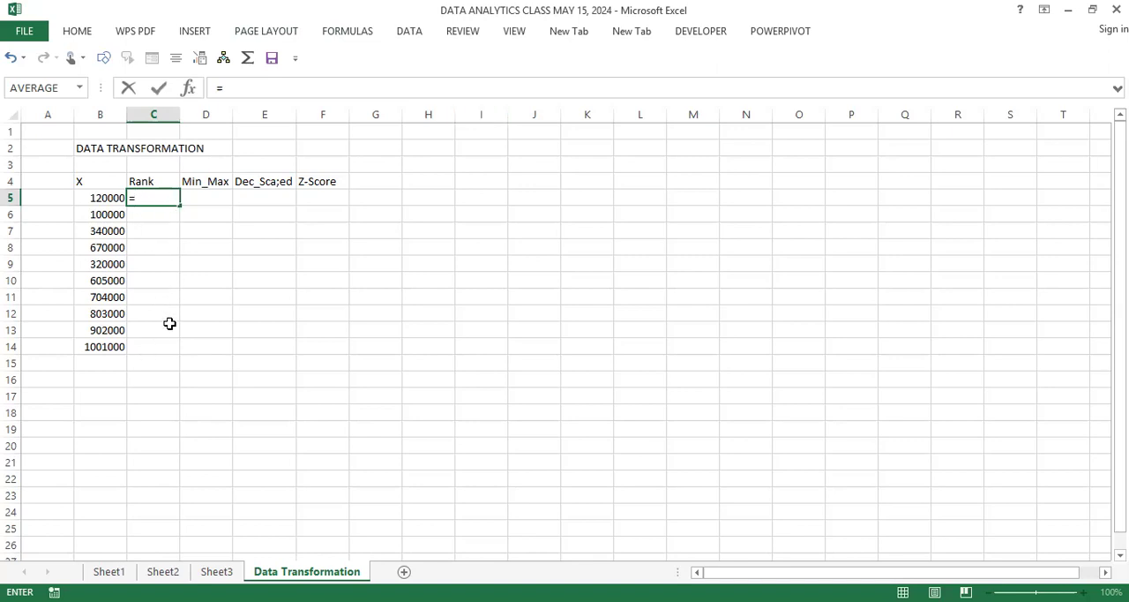
click(156, 347)
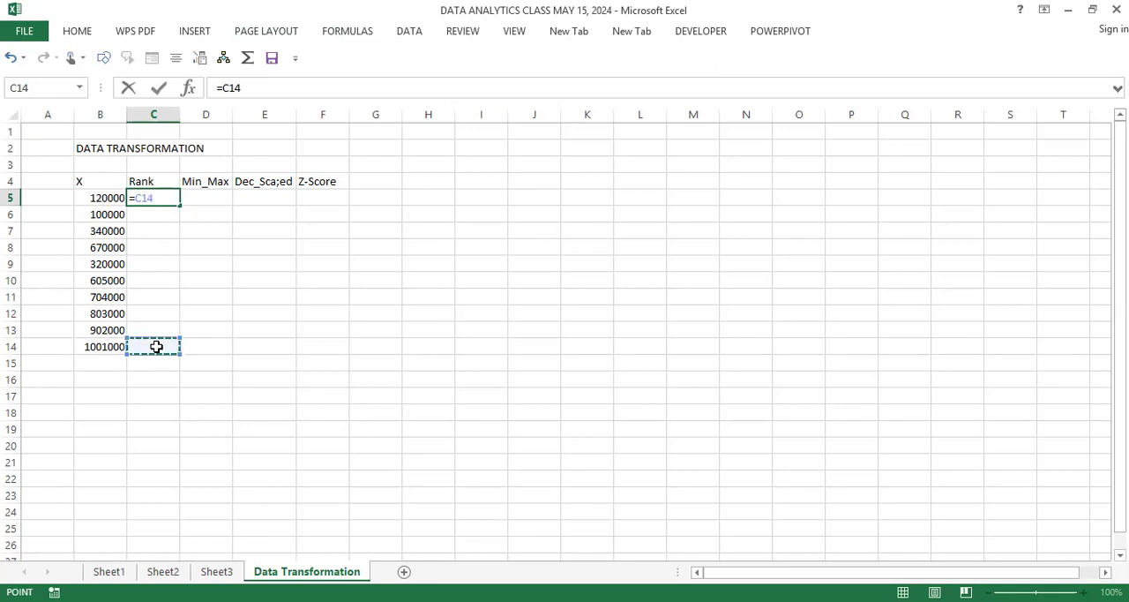
key(Escape)
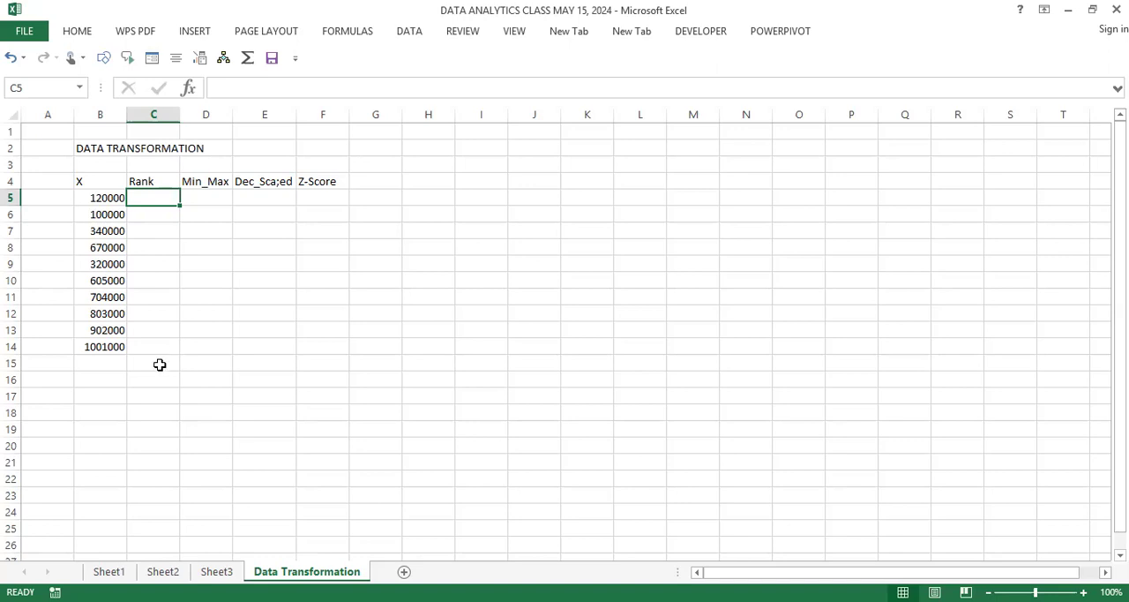
click(142, 275)
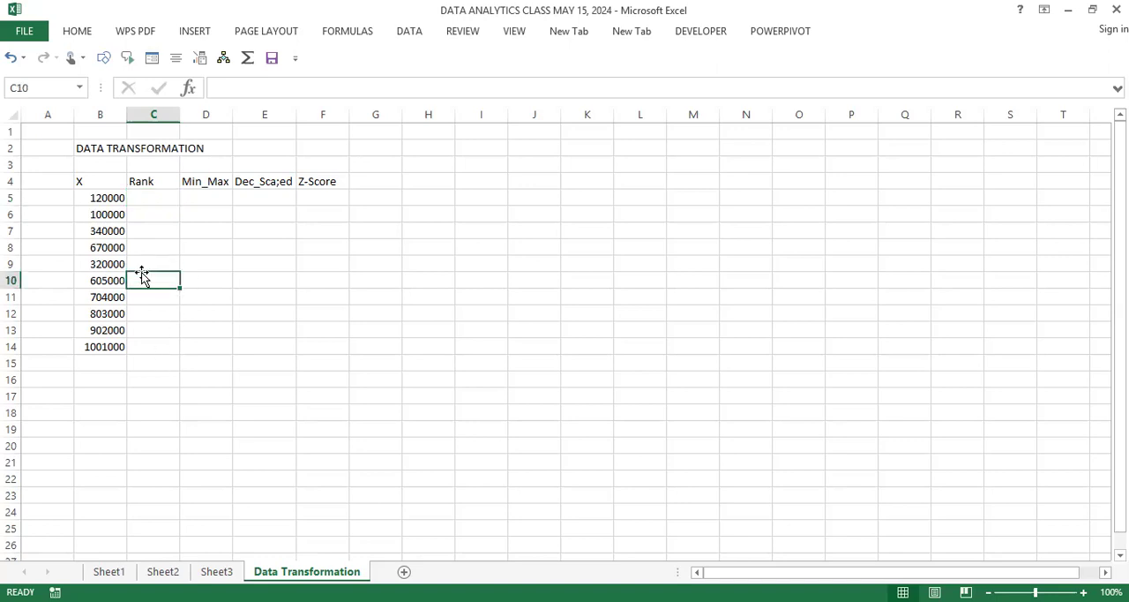
click(152, 198)
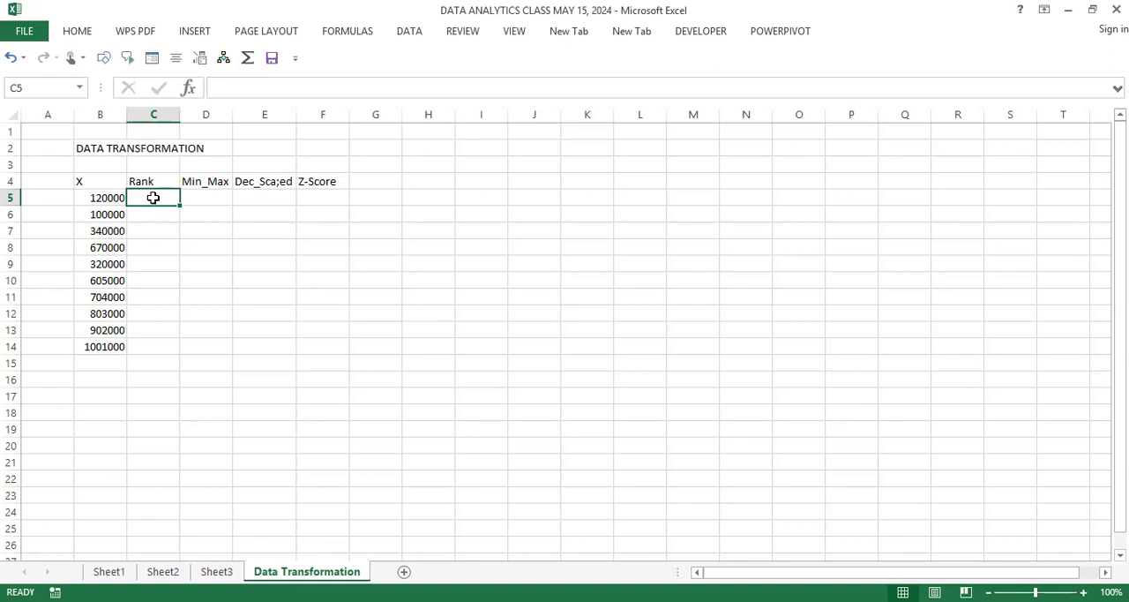
click(154, 228)
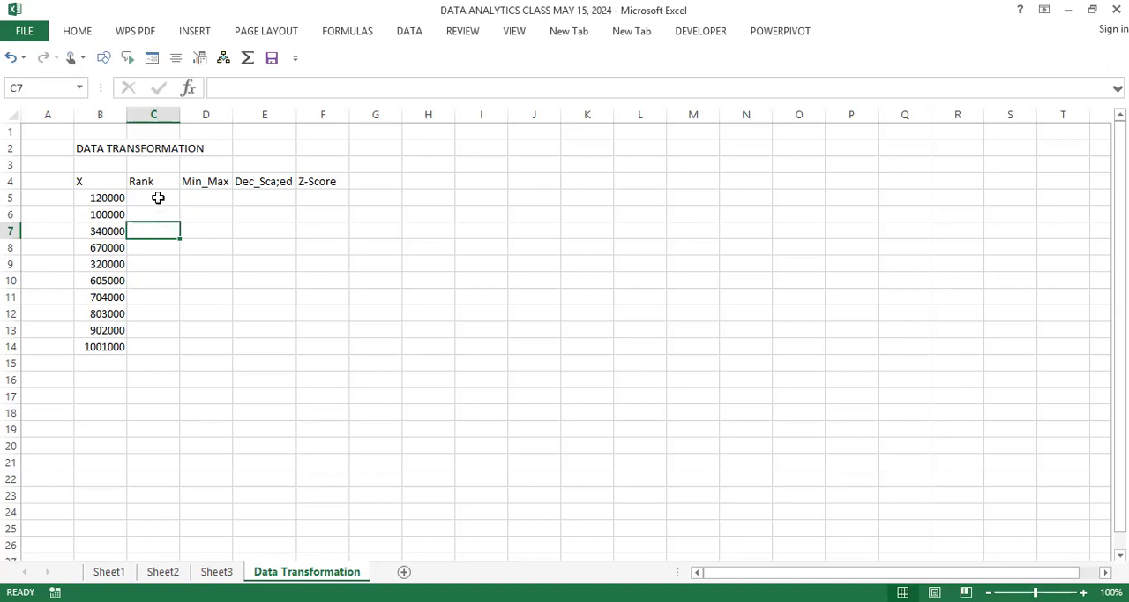
click(158, 198)
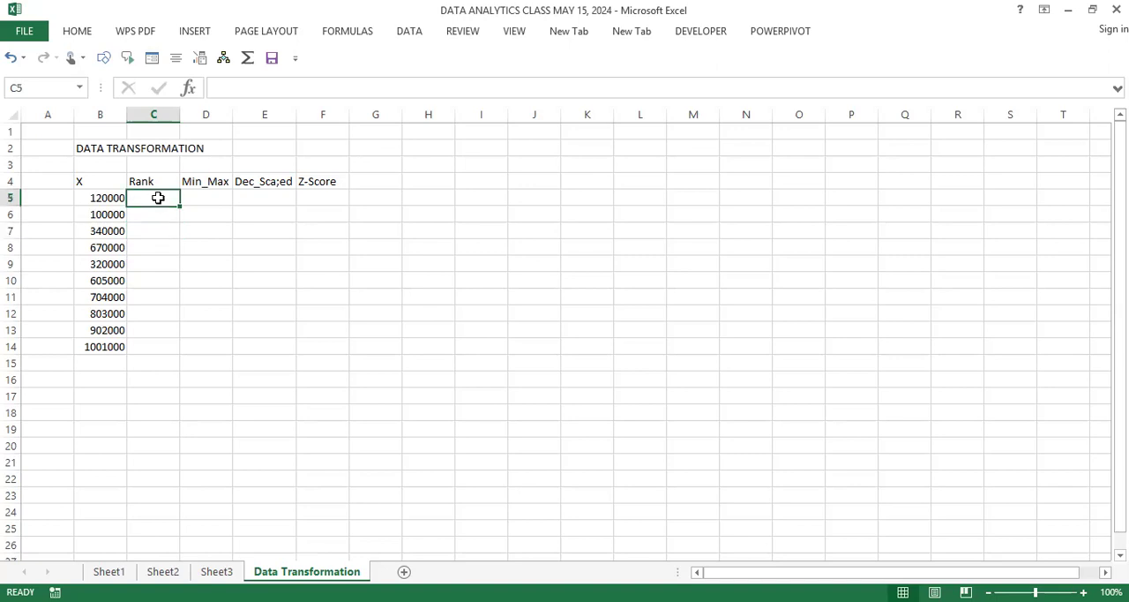
click(155, 251)
click(157, 203)
text(=)
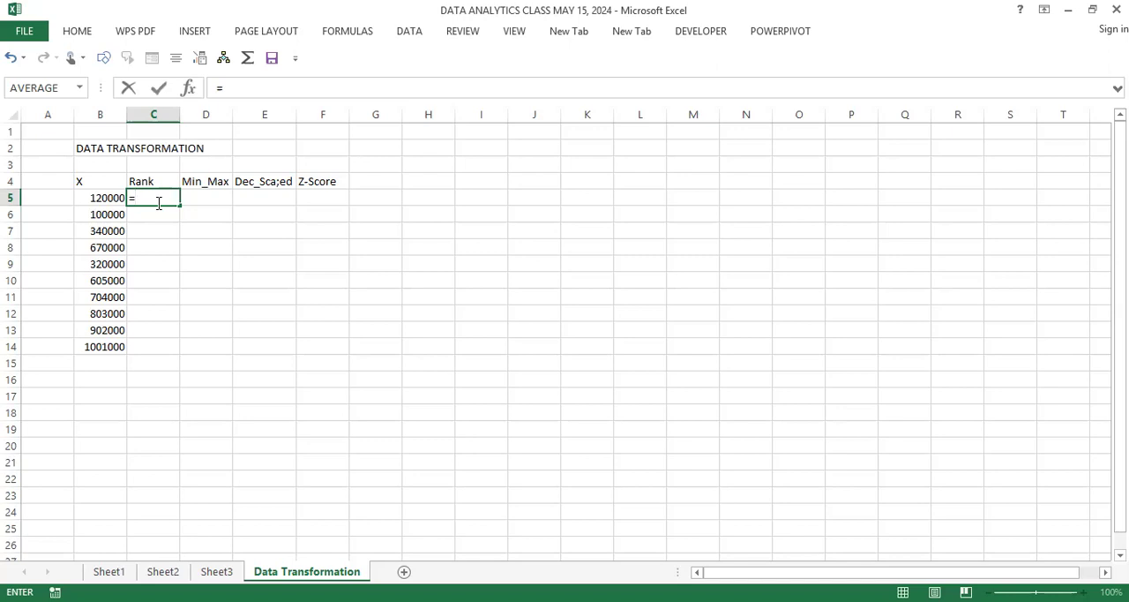
text(RANK)
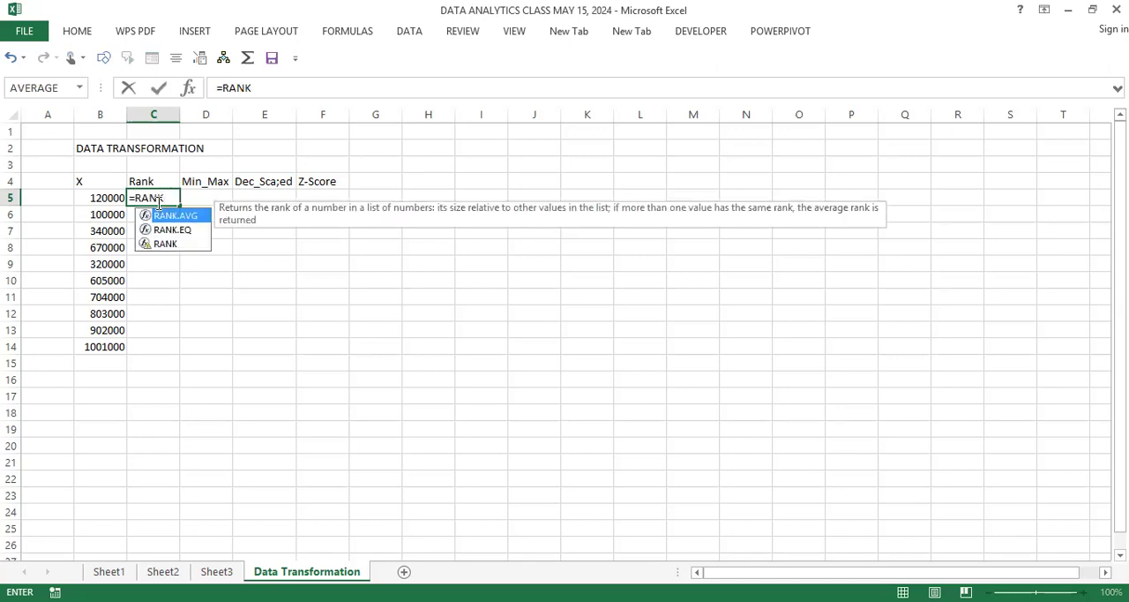
key(BackSpace)
key(BackSpace)
key(BackSpace)
key(BackSpace)
key(BackSpace)
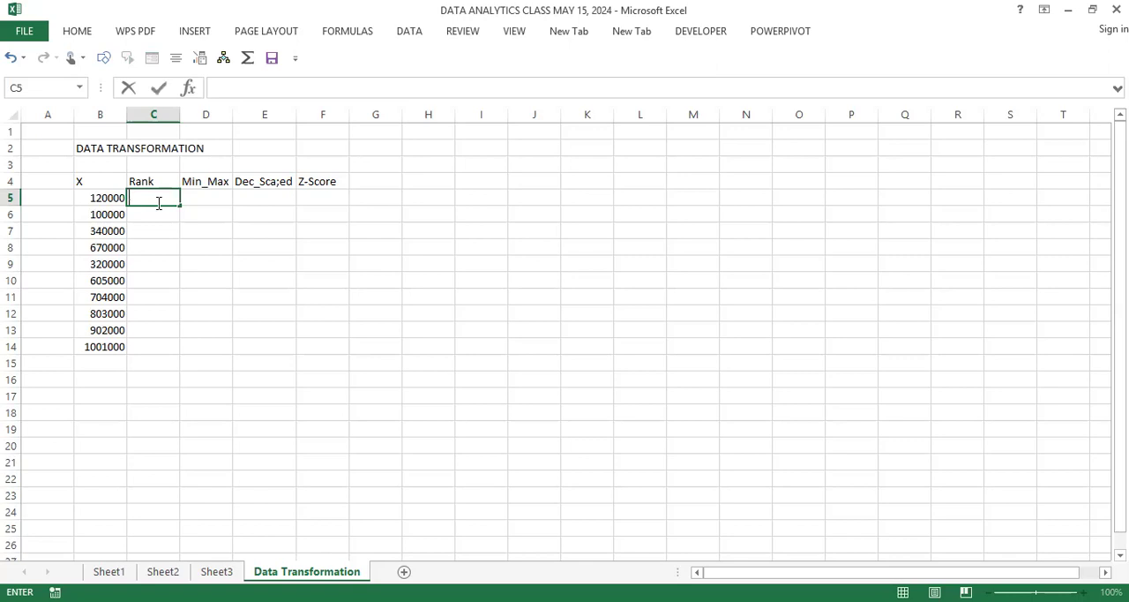
Step: Start a RANK.EQ formula in C5 with B5 as the number to rank
text(=R)
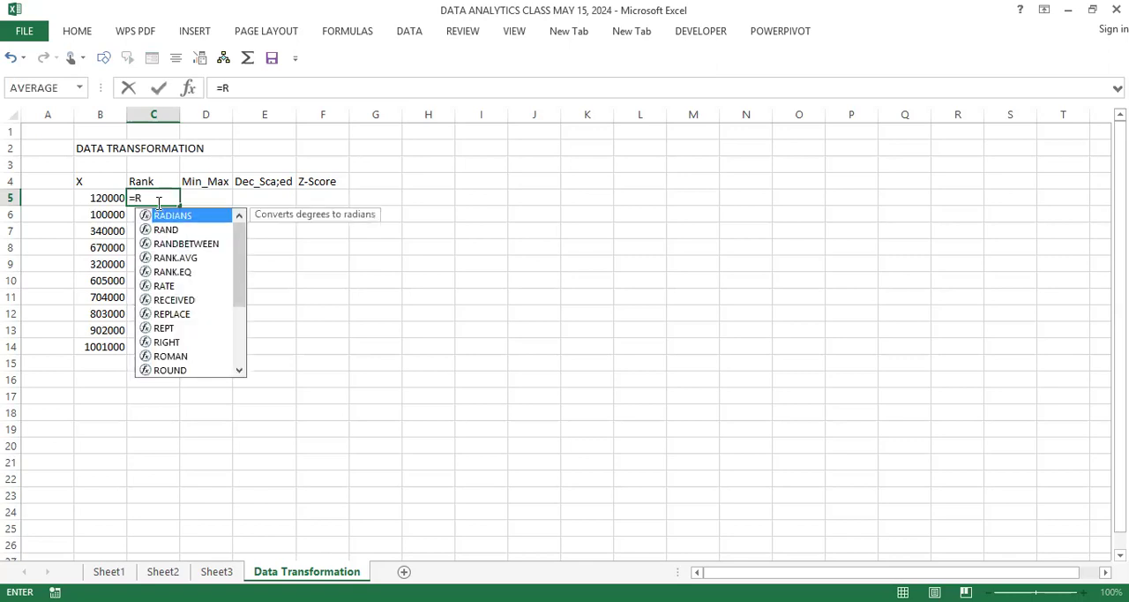
text(ANK)
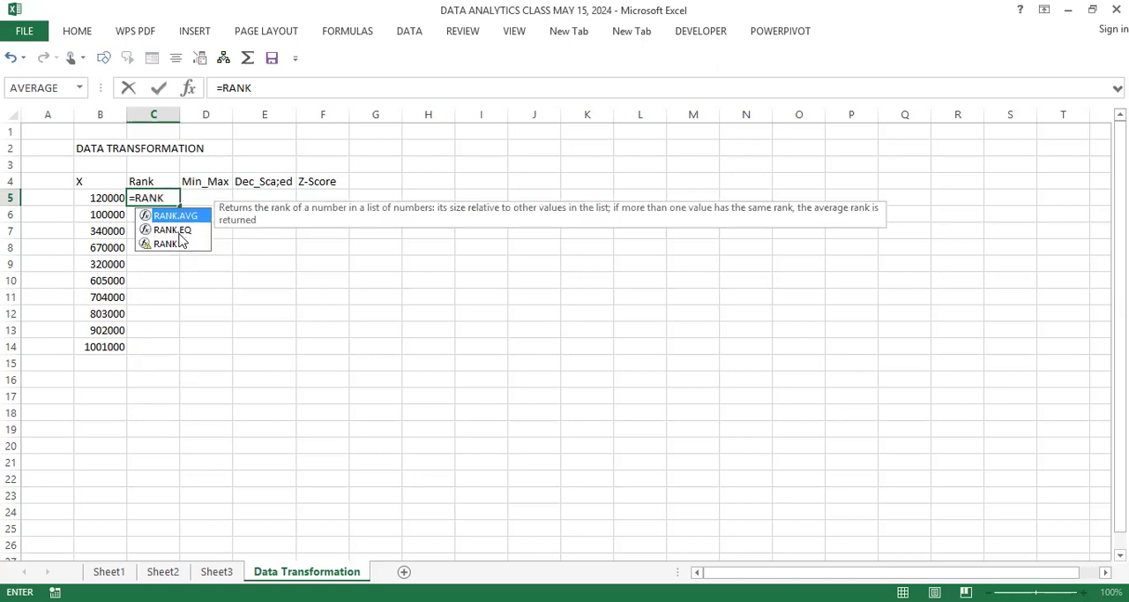
click(175, 231)
click(181, 215)
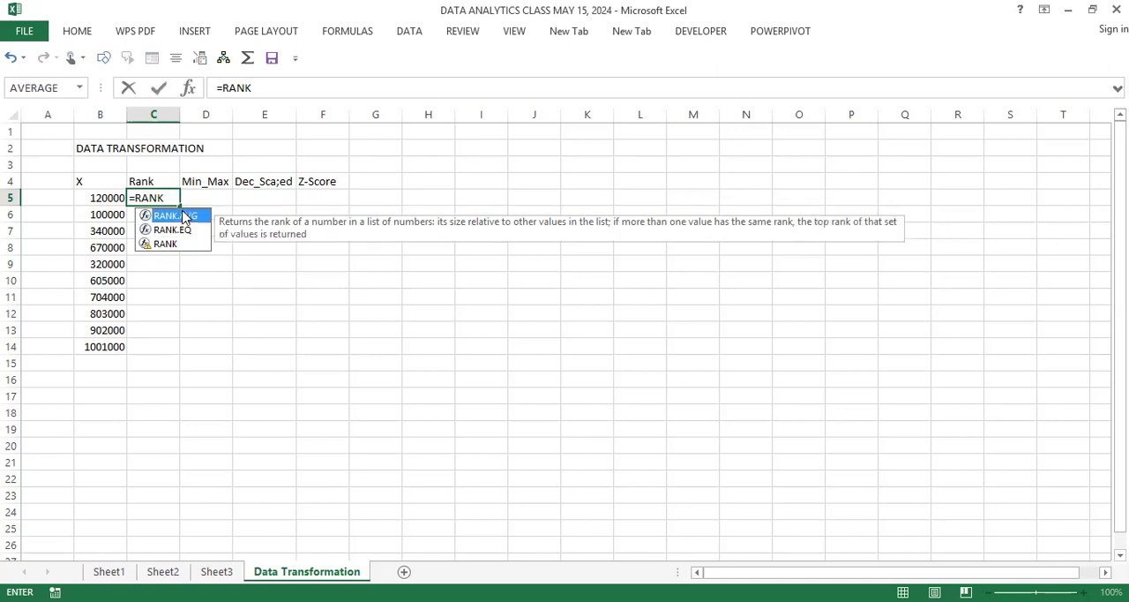
click(180, 231)
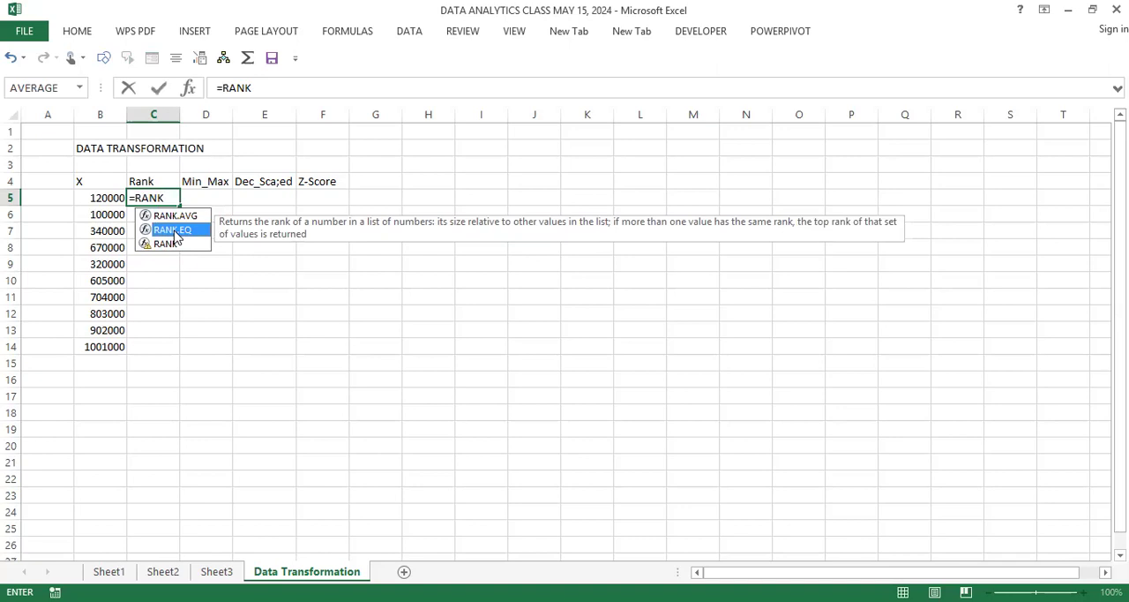
double_click(175, 232)
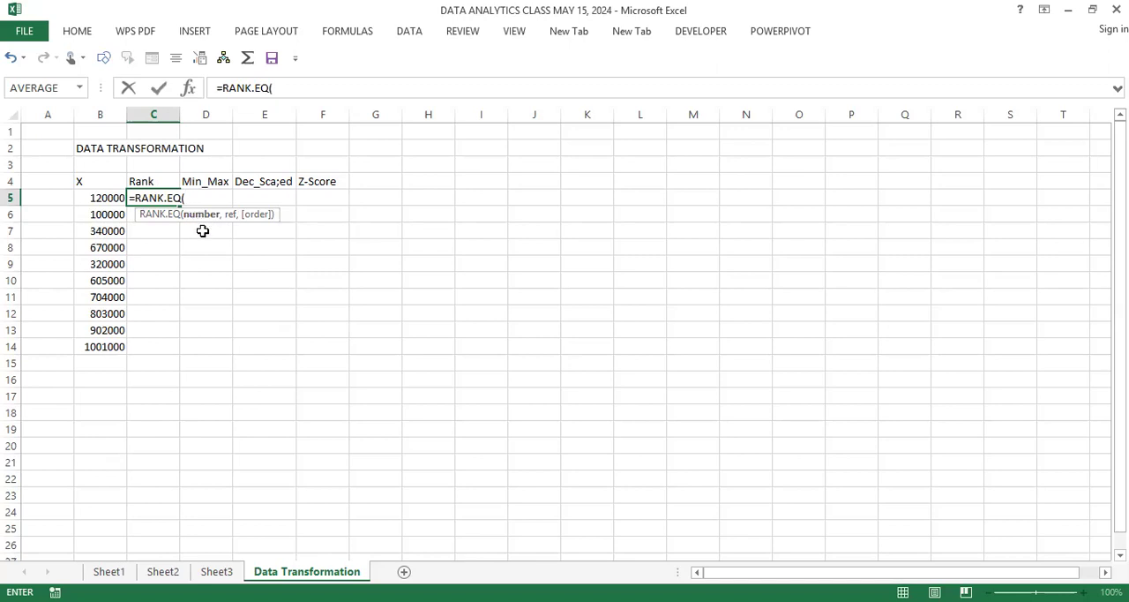
click(110, 198)
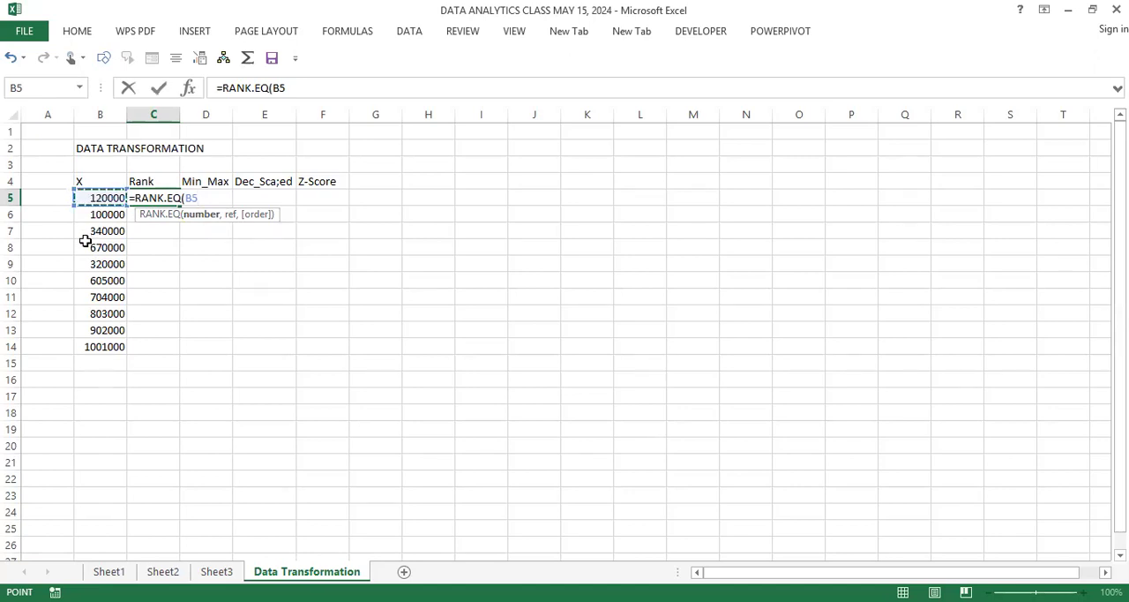
Step: Complete the C5 ranking formula with the absolute range $B$5:$B$14 and descending order (0), and fill it down to C14
text(,)
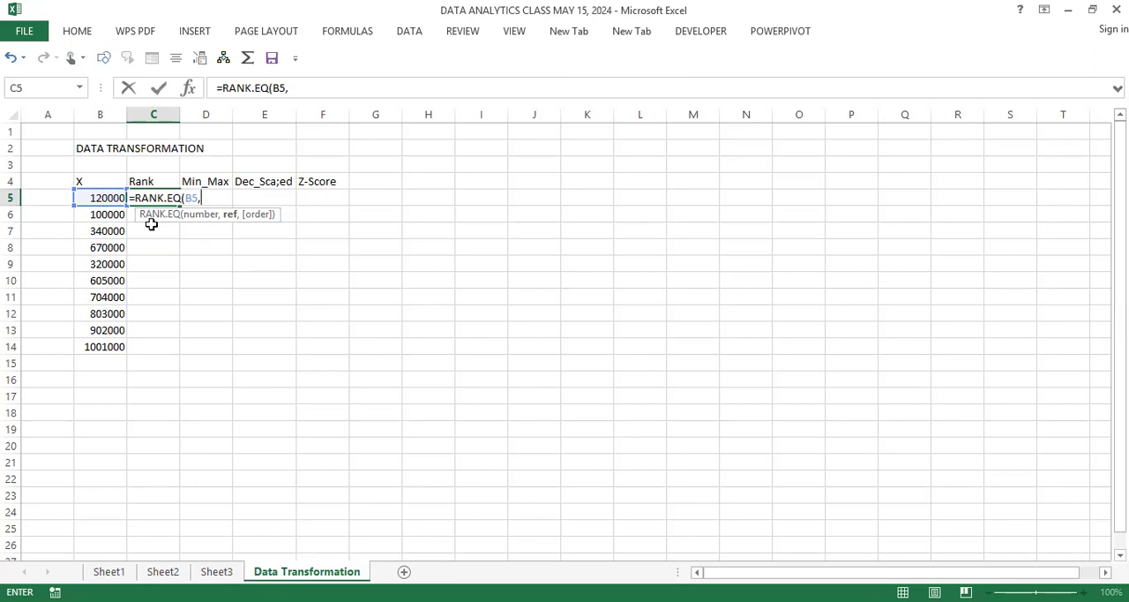
click(105, 197)
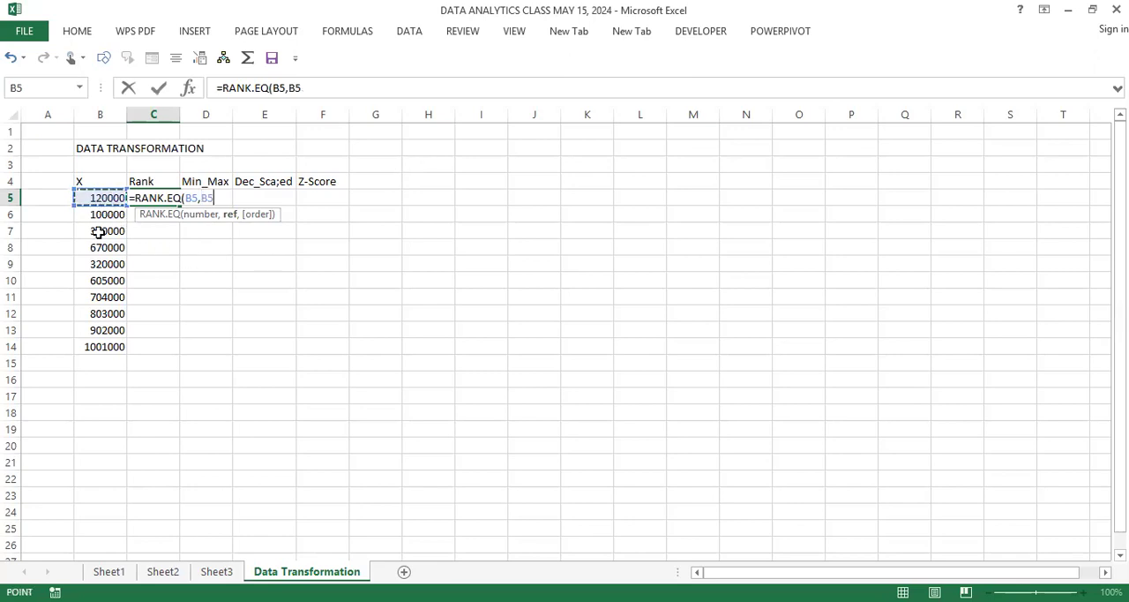
shift+click(97, 344)
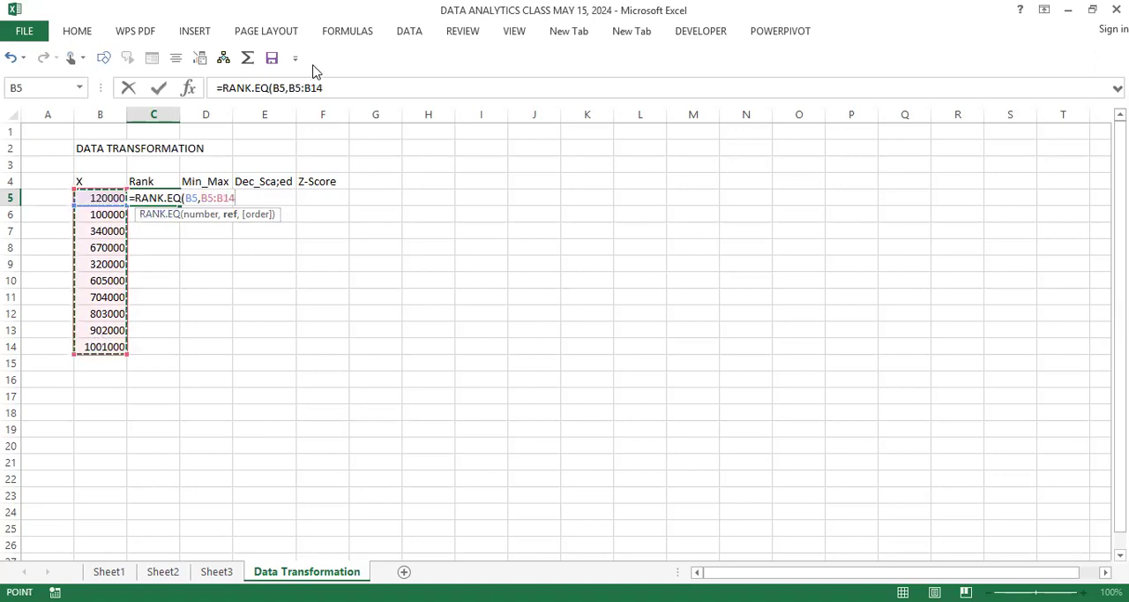
drag(323, 89, 289, 88)
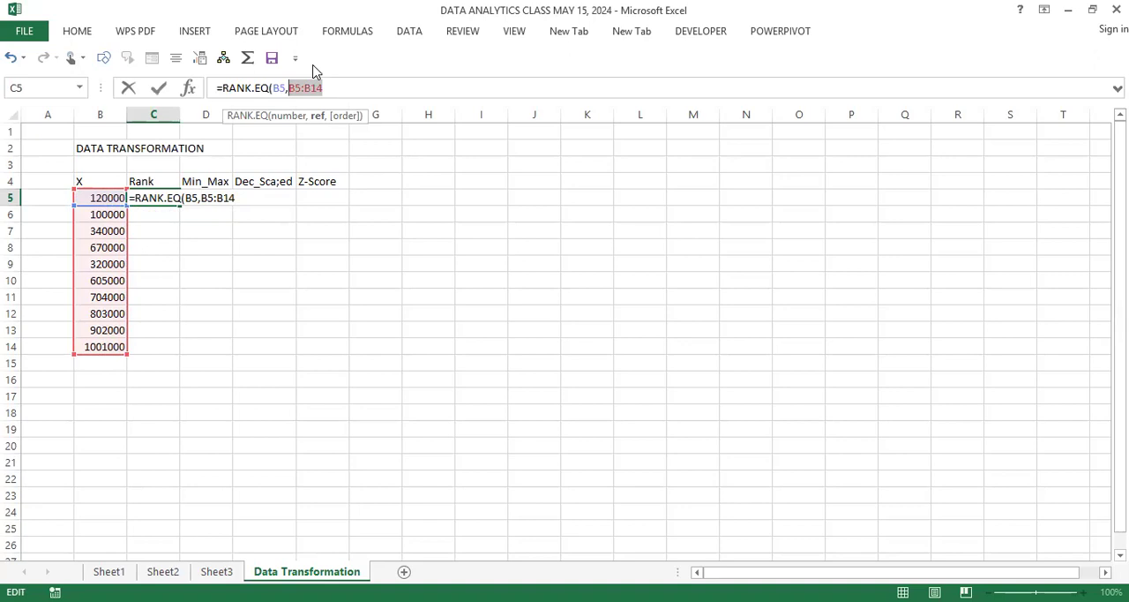
key(F4)
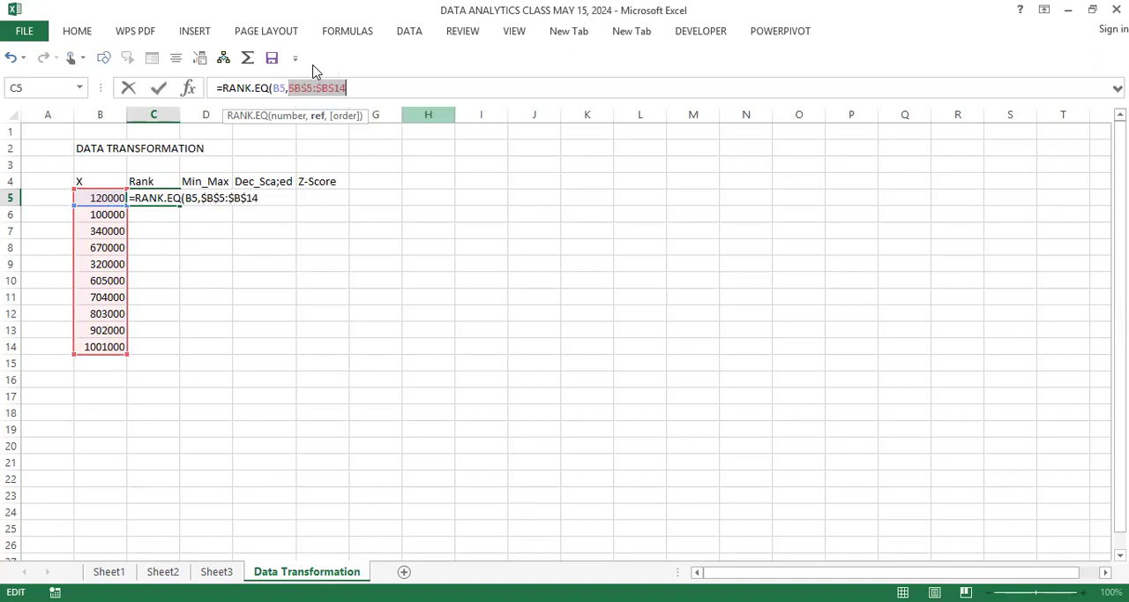
click(284, 199)
text(,)
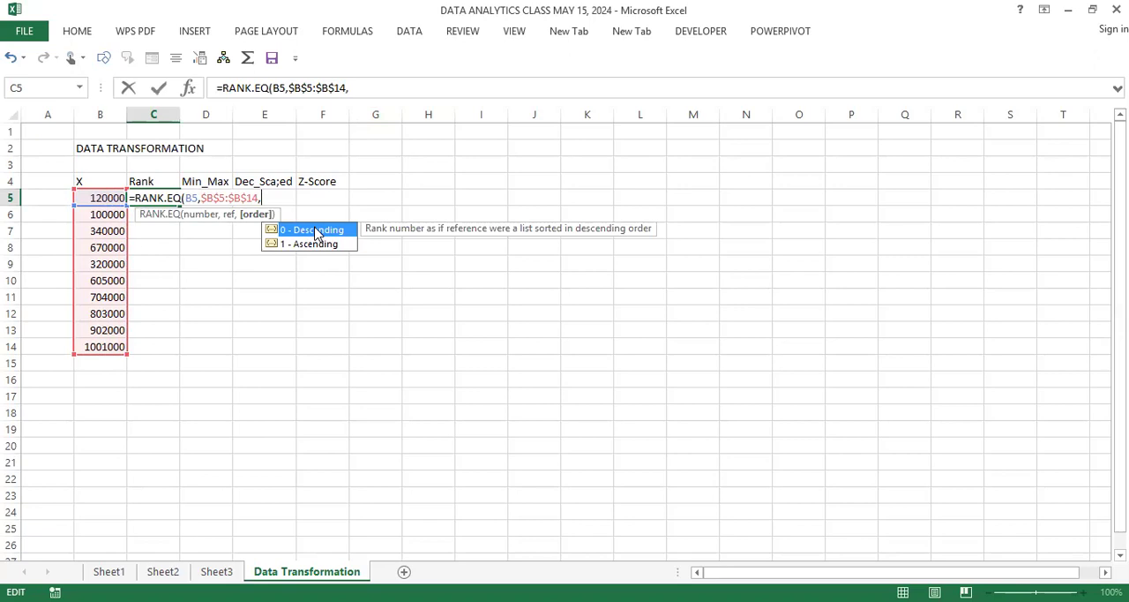
double_click(315, 230)
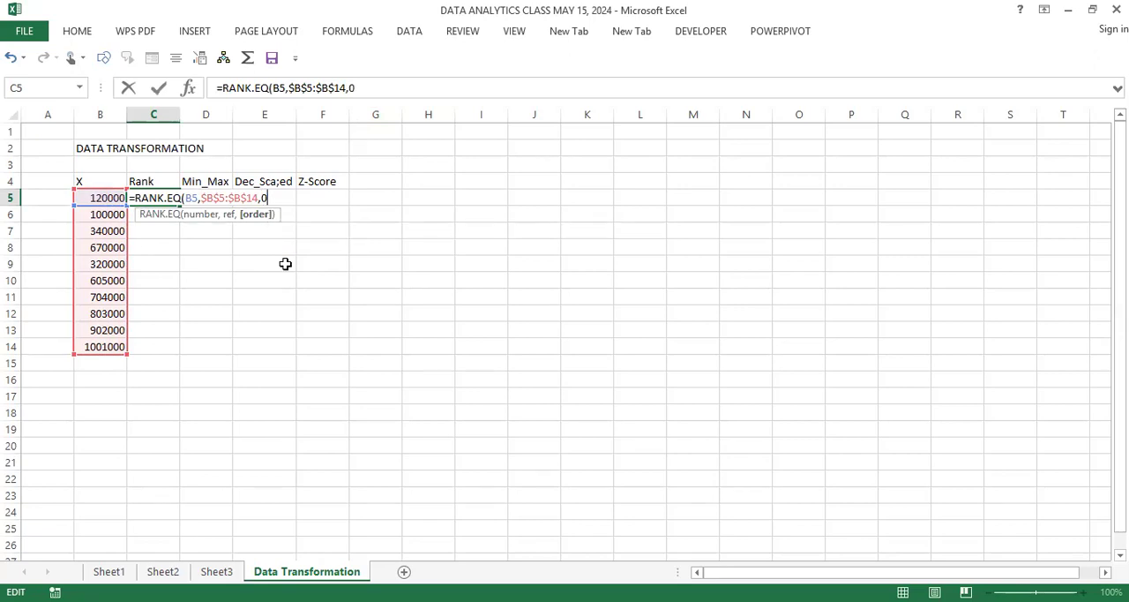
key(Return)
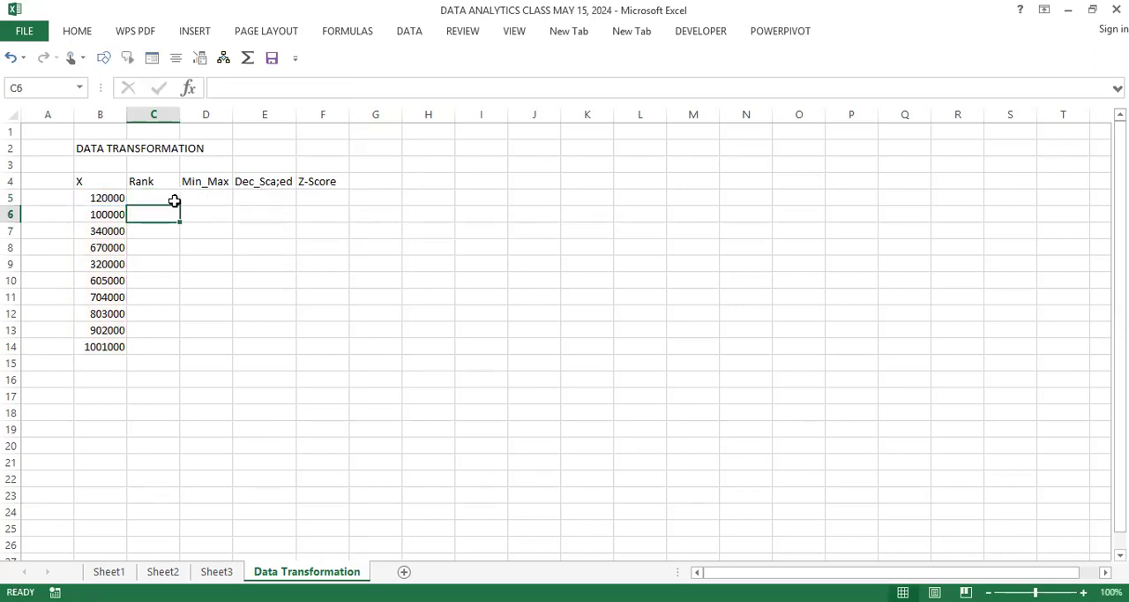
click(171, 200)
double_click(180, 205)
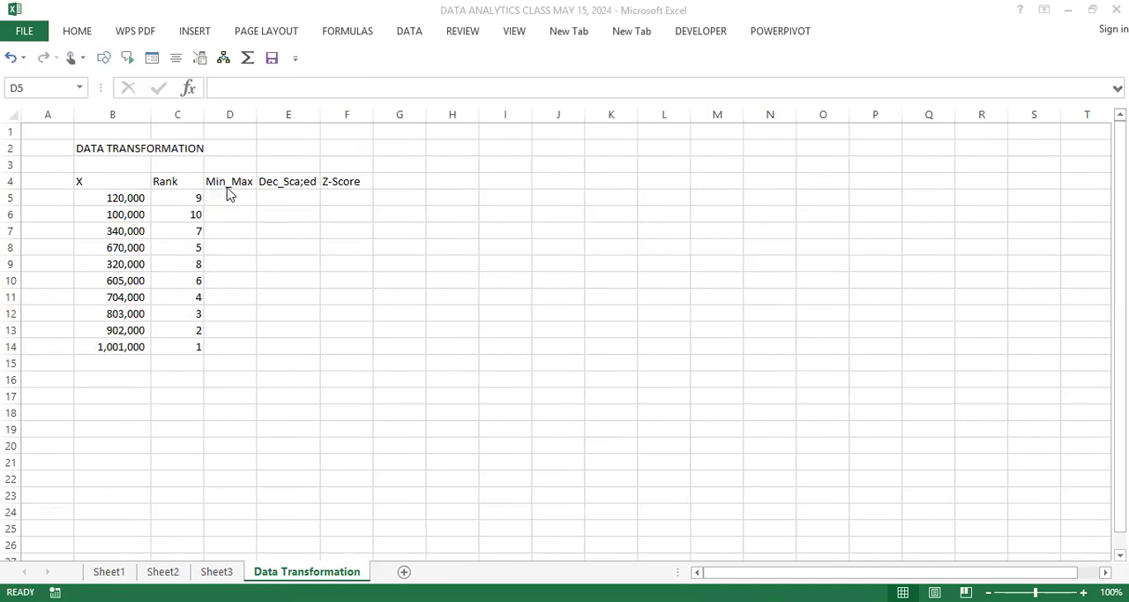
Step: Enter the target range limits 0 in J5 and 1 in J6
click(553, 196)
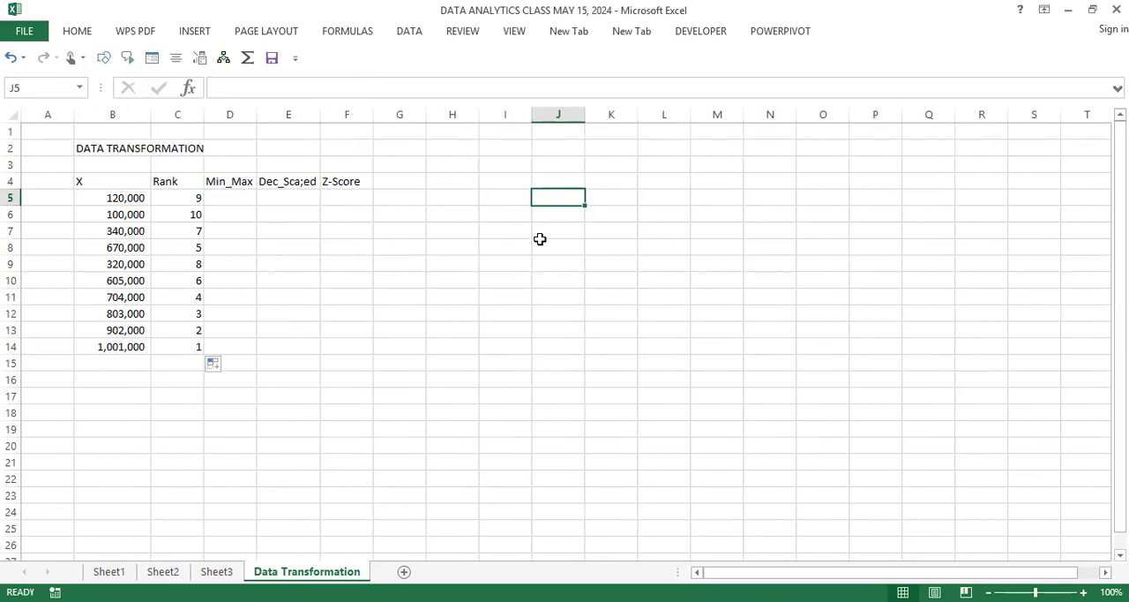
text(0)
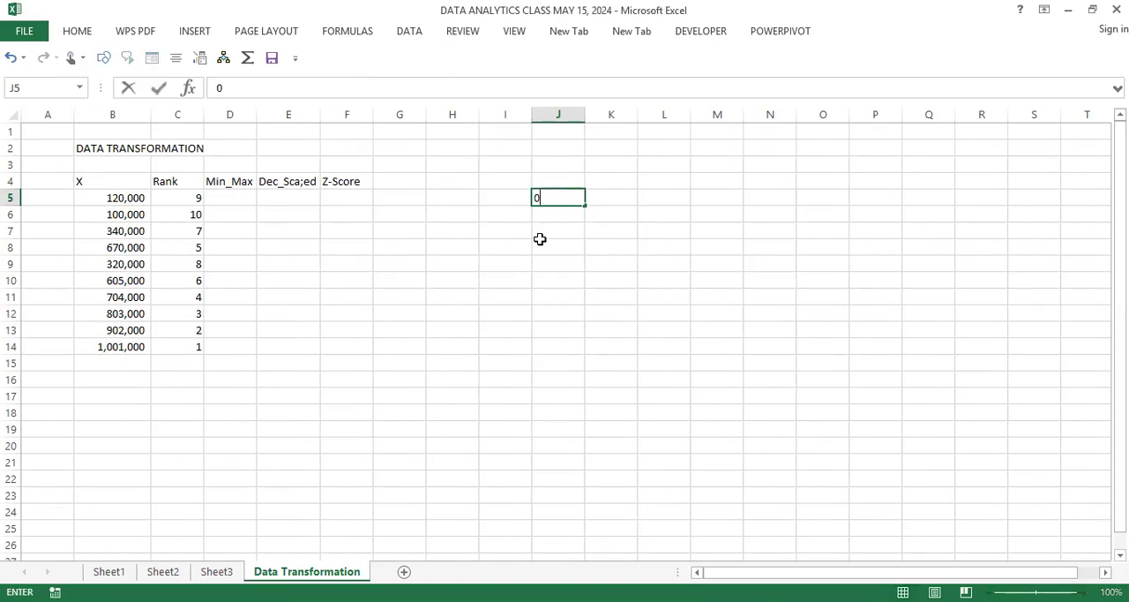
key(Return)
text(1)
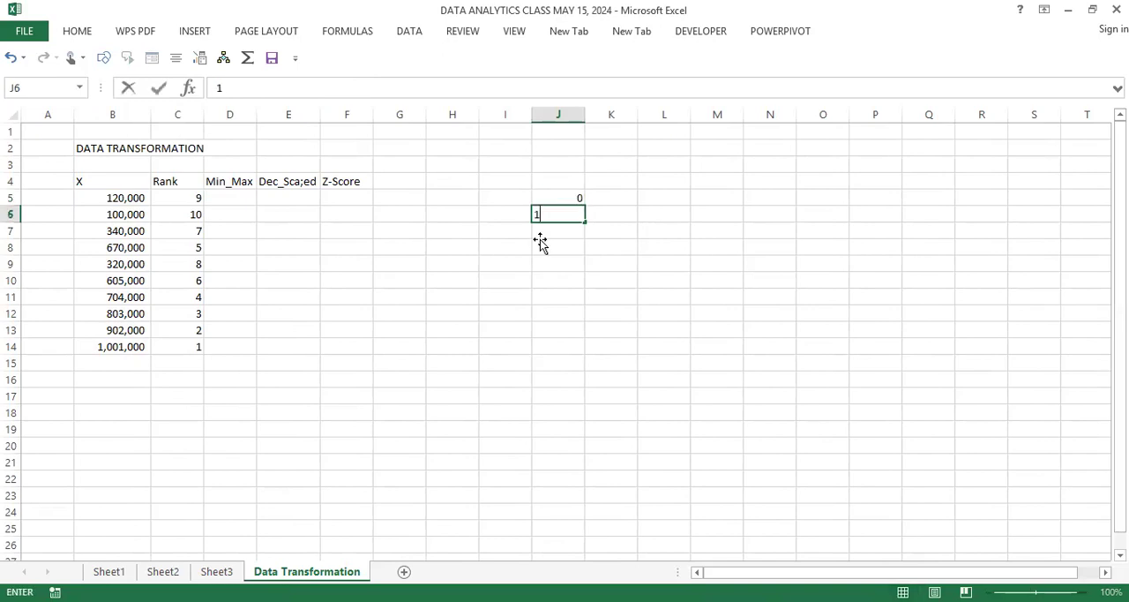
key(Return)
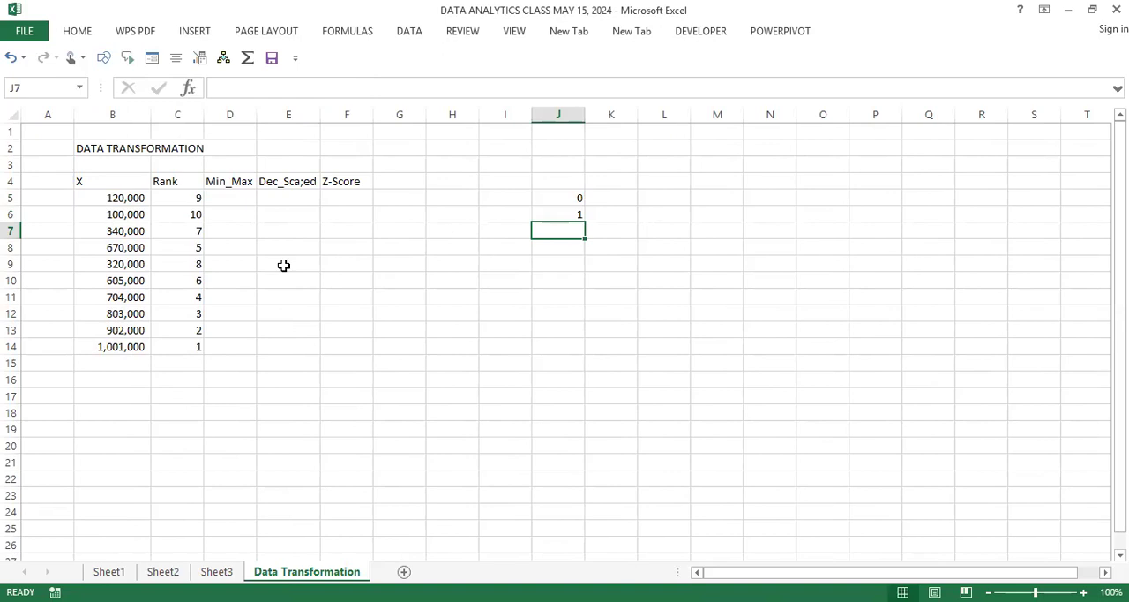
drag(122, 197, 118, 349)
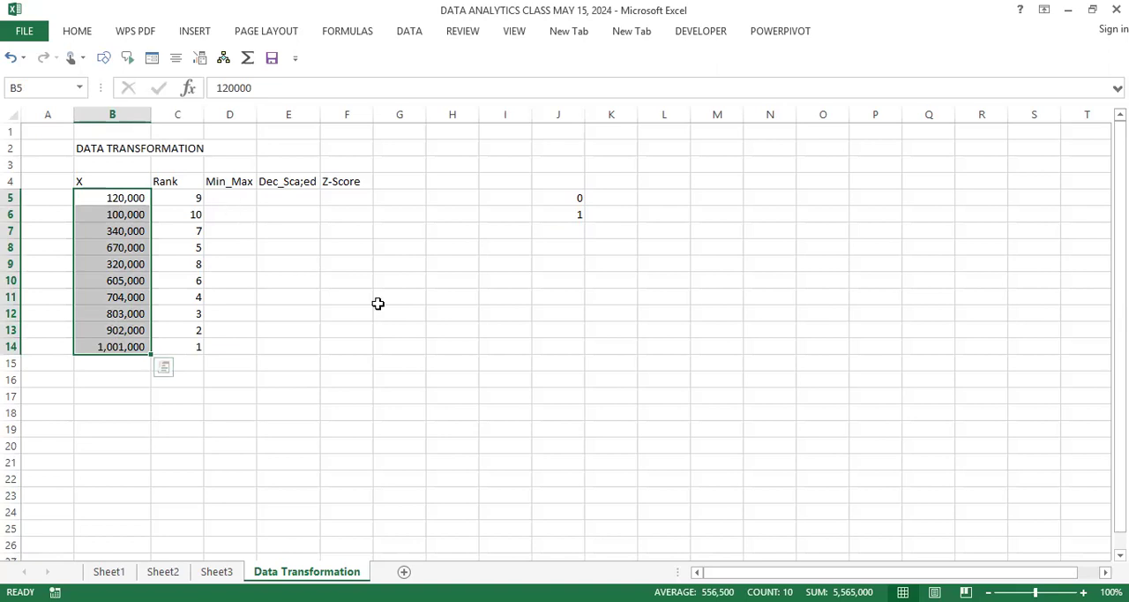
click(570, 197)
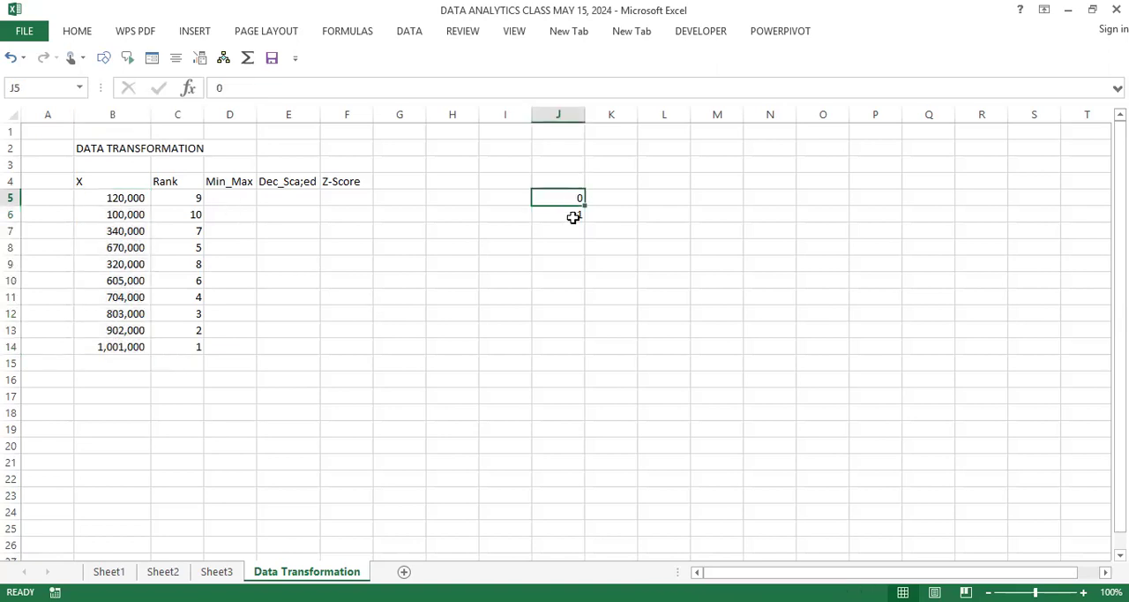
click(574, 217)
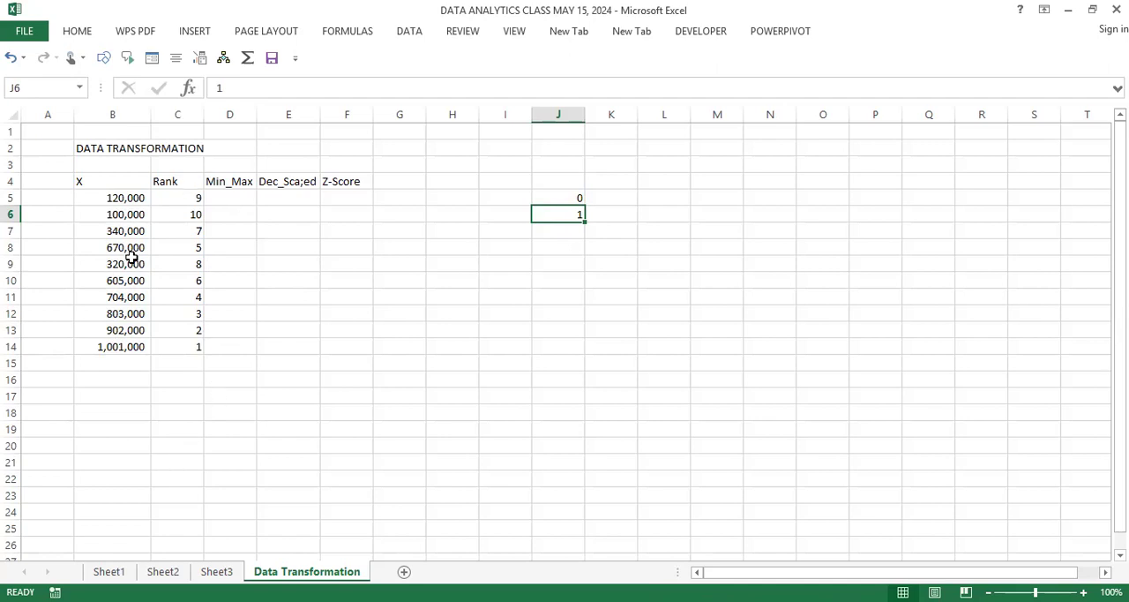
drag(131, 200, 132, 346)
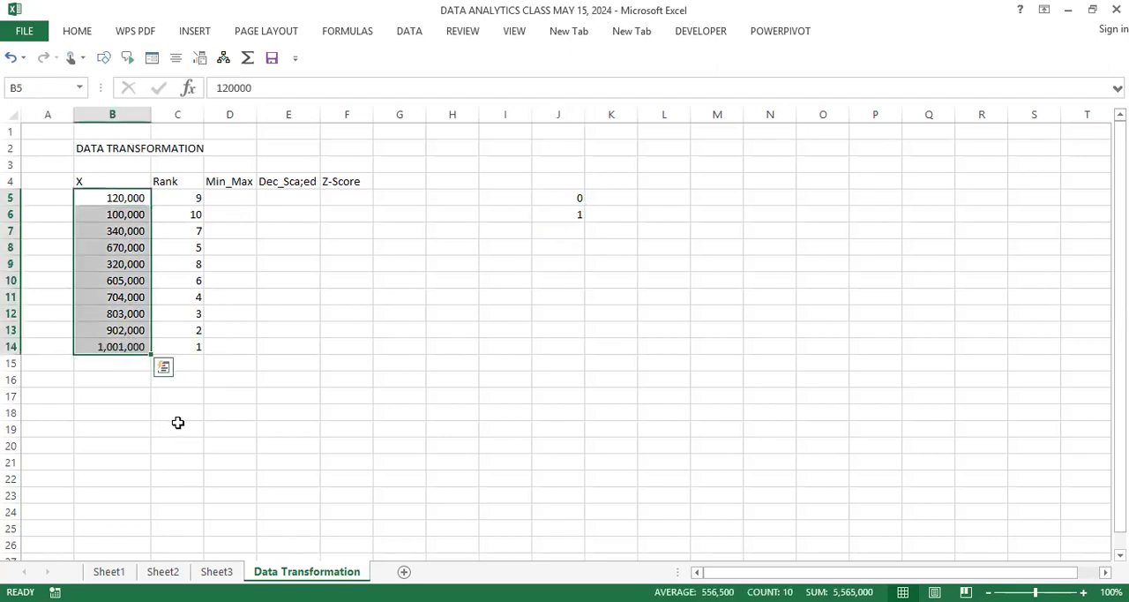
click(253, 316)
click(238, 196)
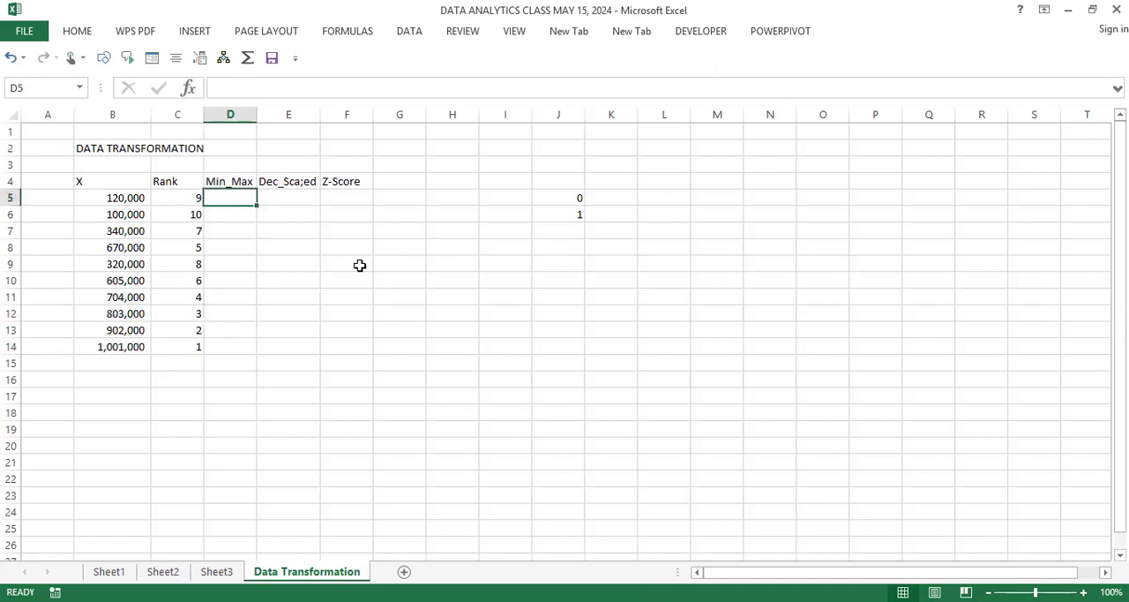
Step: Enter the note "Min_Max = (x - min)/(max - min)" in cell J10 as the min-max formula reference
click(565, 279)
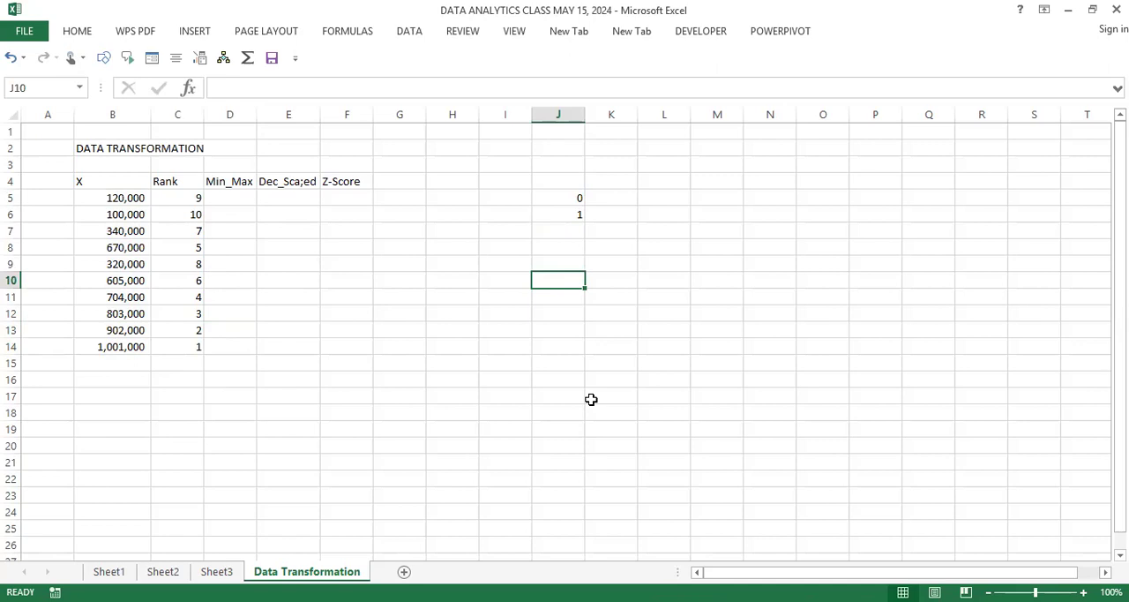
text(Min M)
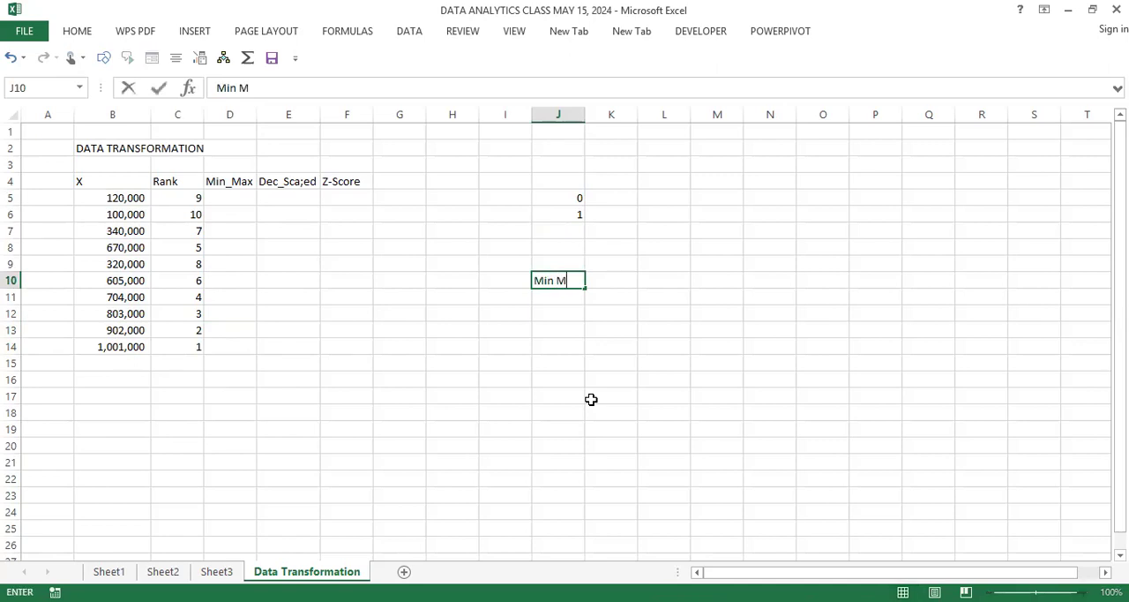
key(BackSpace)
key(BackSpace)
text(_Max =)
text((x)
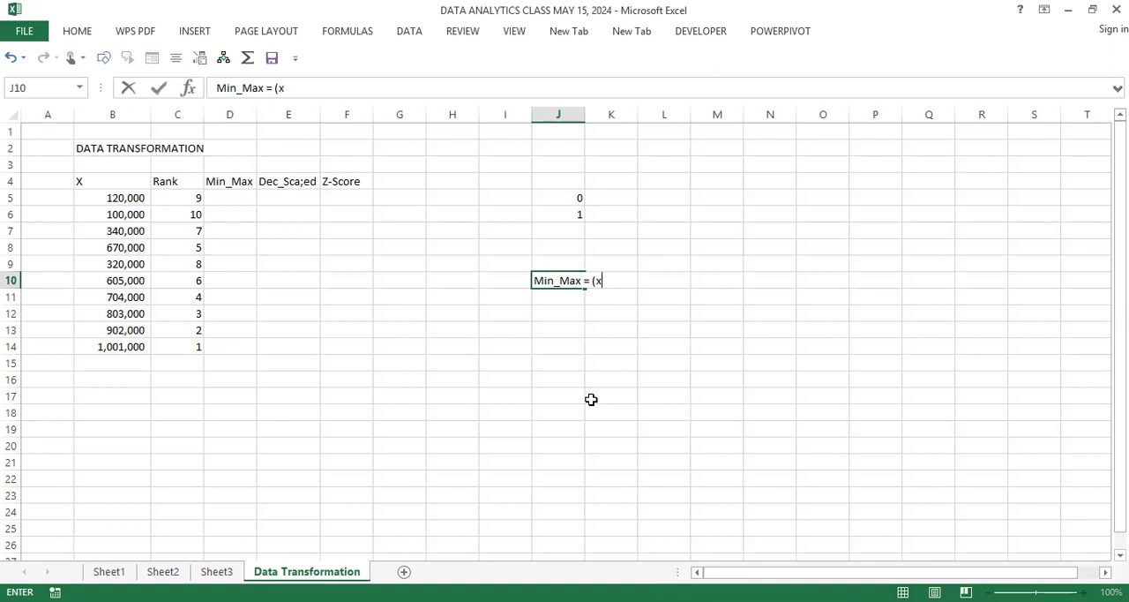
text( -)
text( min)
text()/)
text(()
text(m)
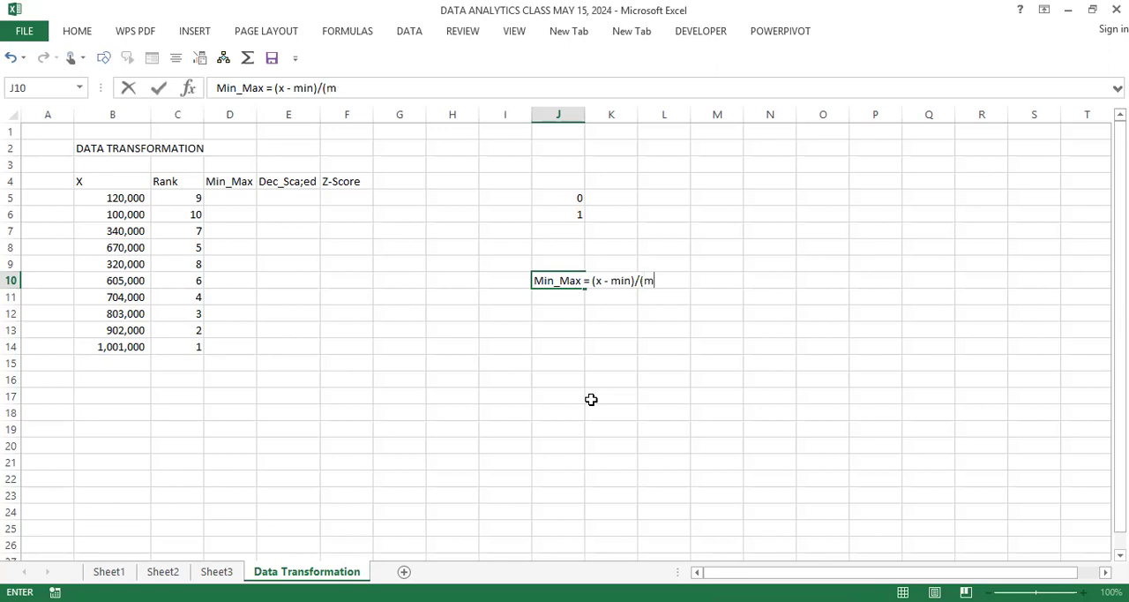
text(ax - min))
Step: Insert "(x)" after Min_Max in the J10 note so it reads "Min_Max(x) = (x - min)/(max - min)"
click(578, 283)
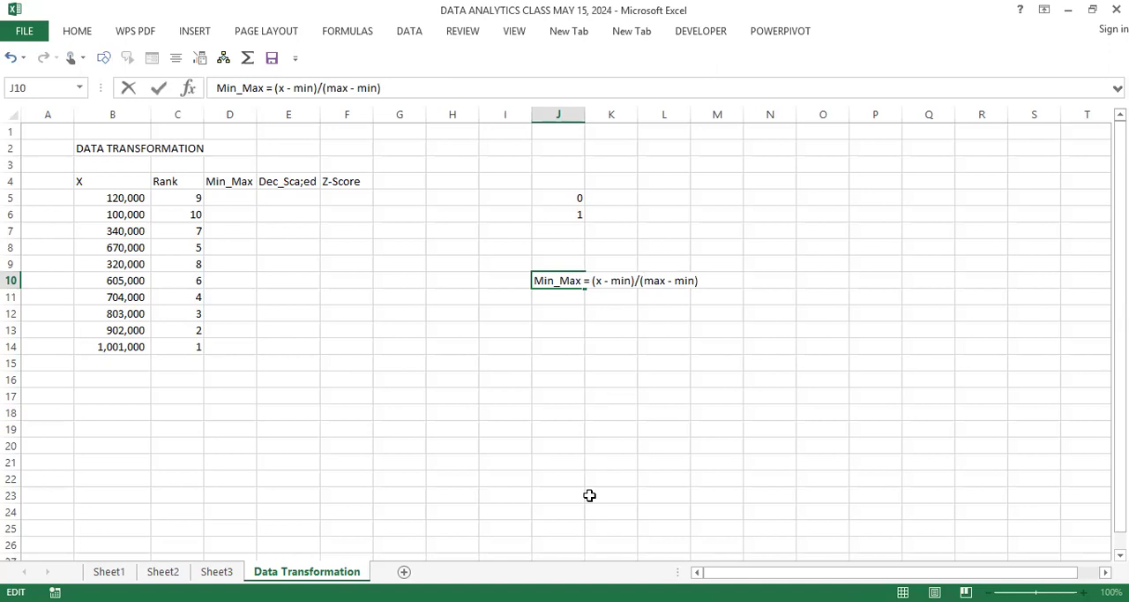
text(()
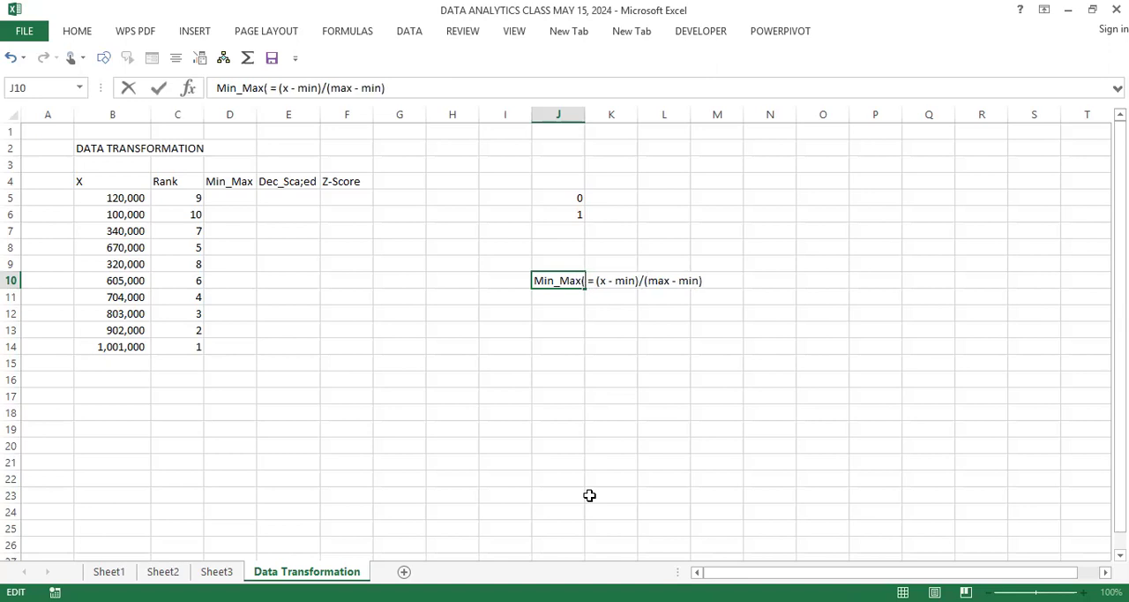
text(x))
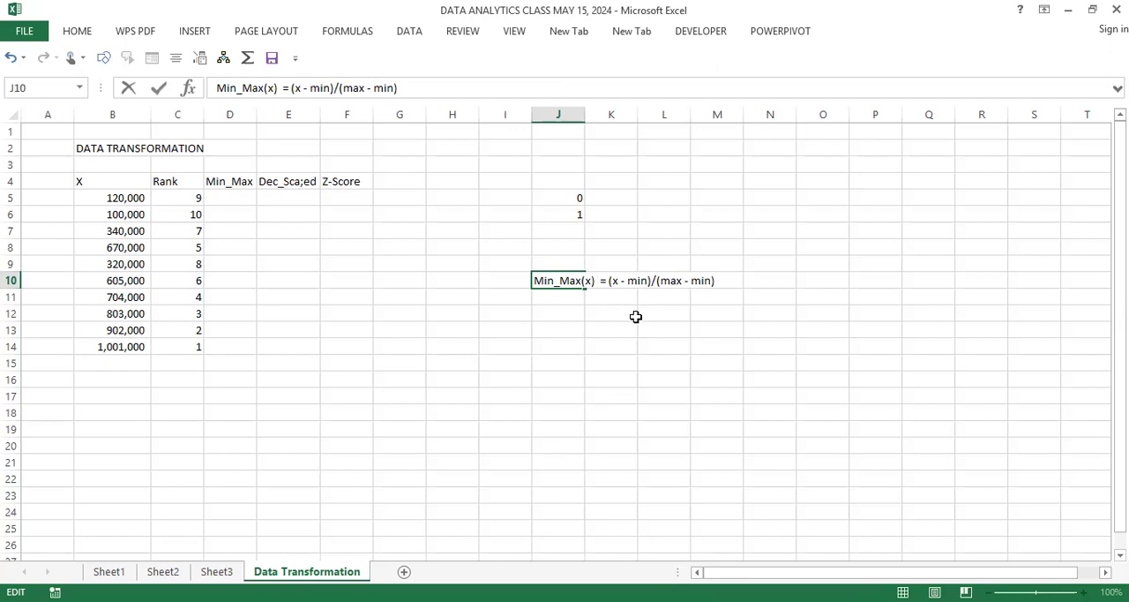
key(Return)
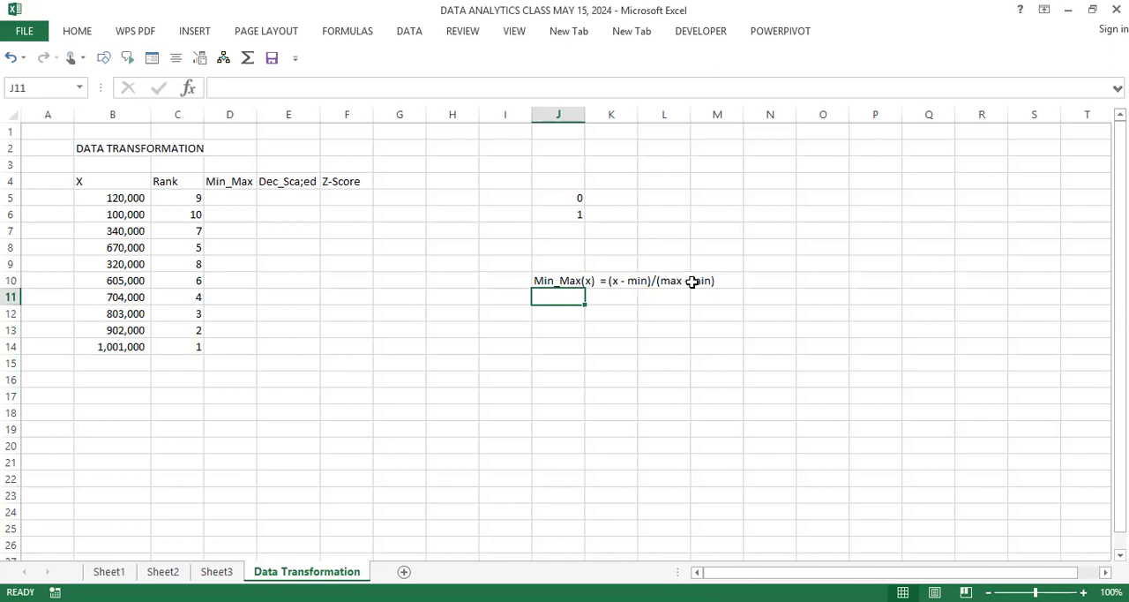
click(551, 280)
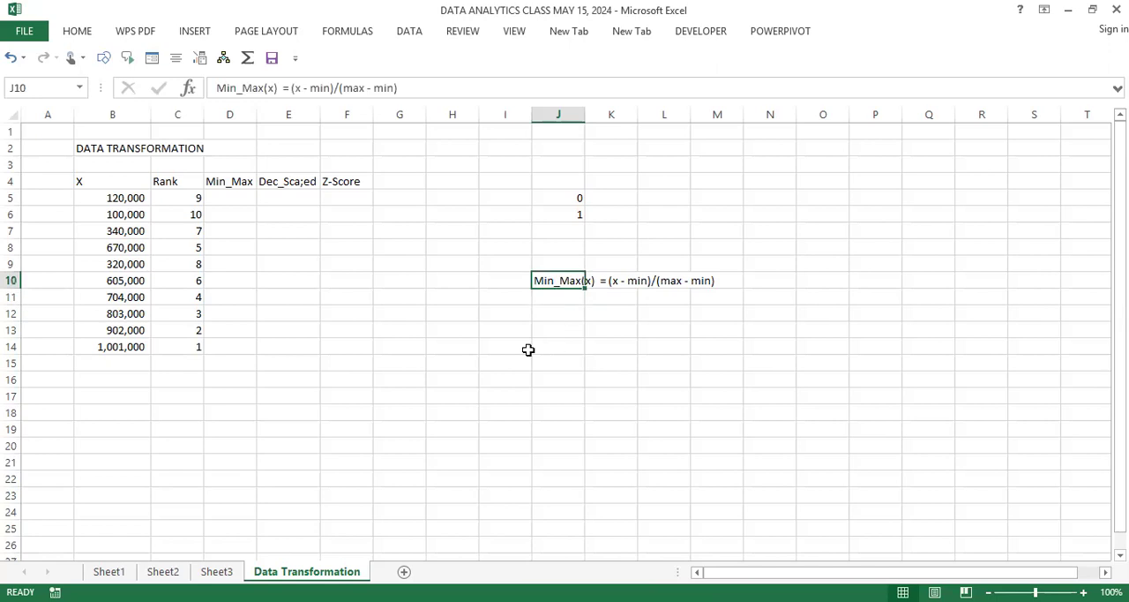
Step: Enter the labels Min in B15 and Max in B16 below the X values
click(125, 364)
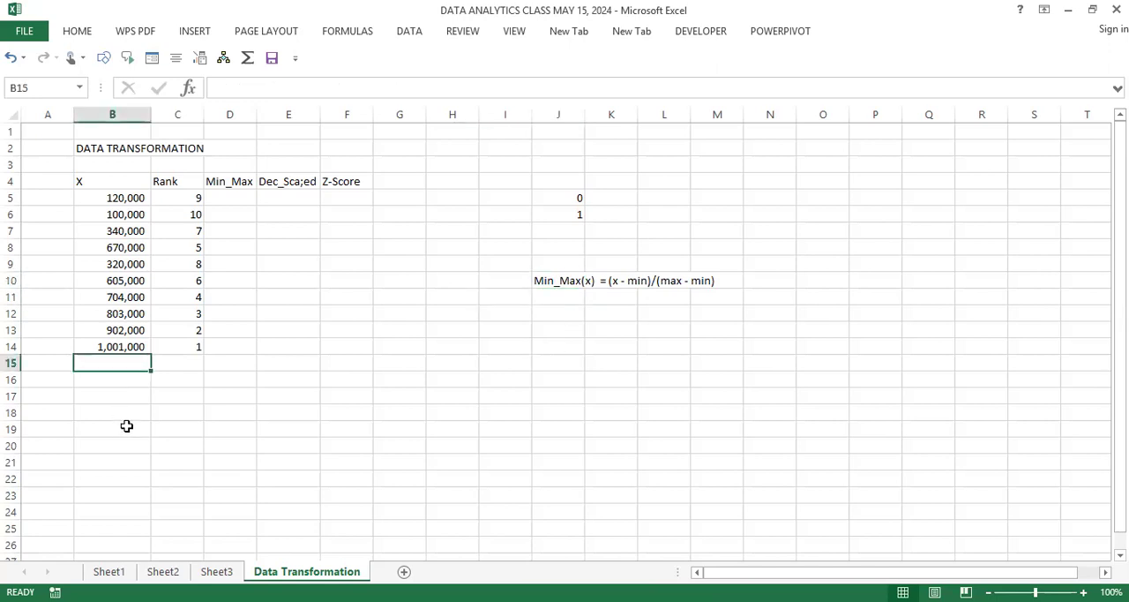
text(Min)
key(Return)
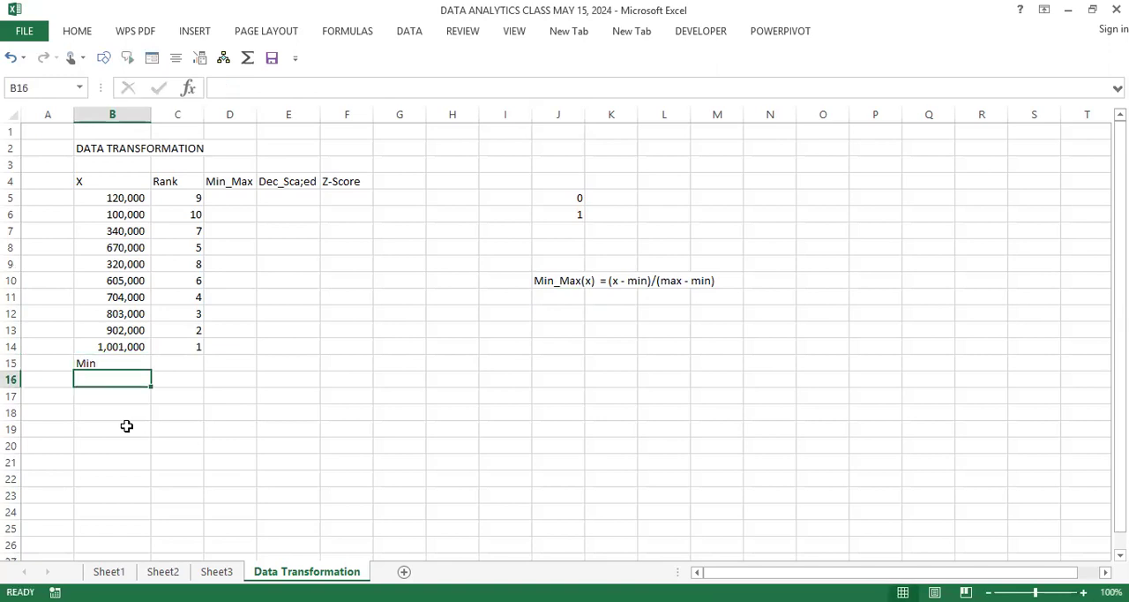
text(Min)
text(a)
text(x)
key(Return)
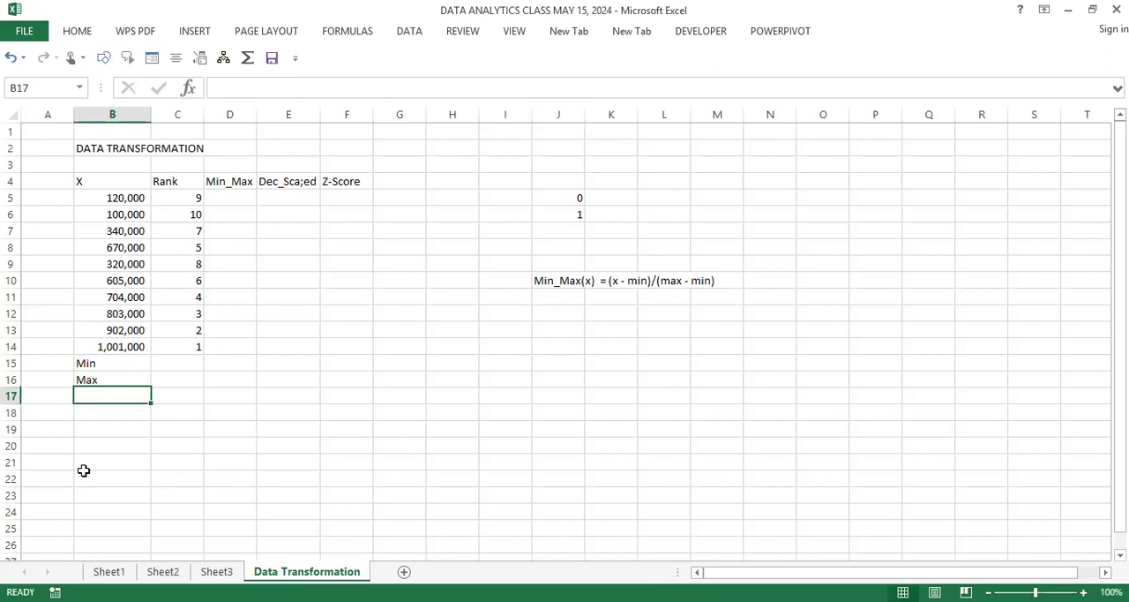
click(186, 368)
text(=)
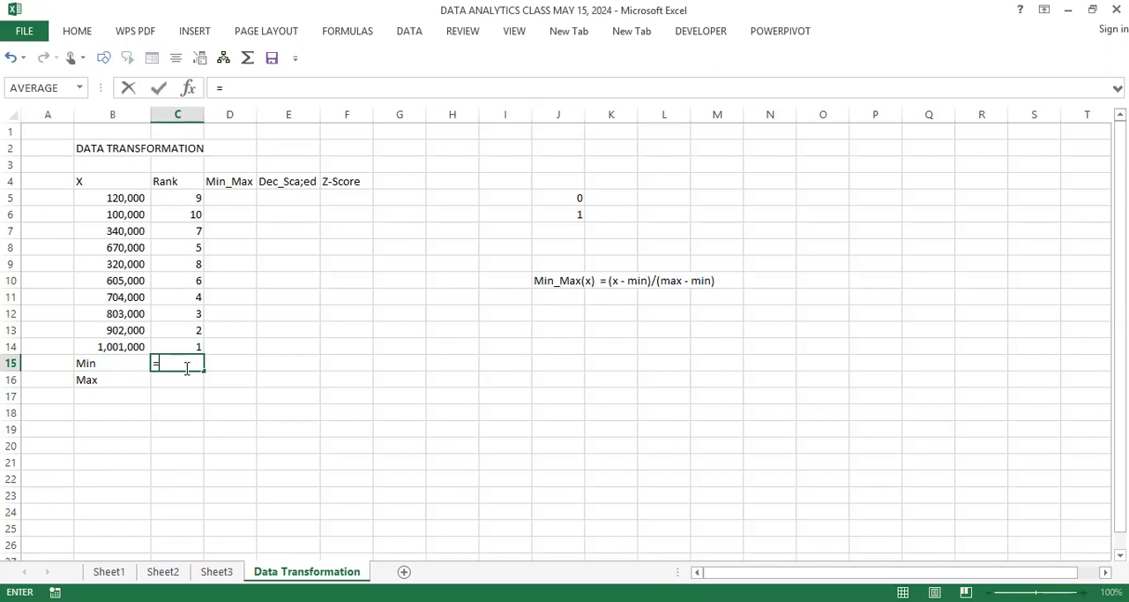
text(min()
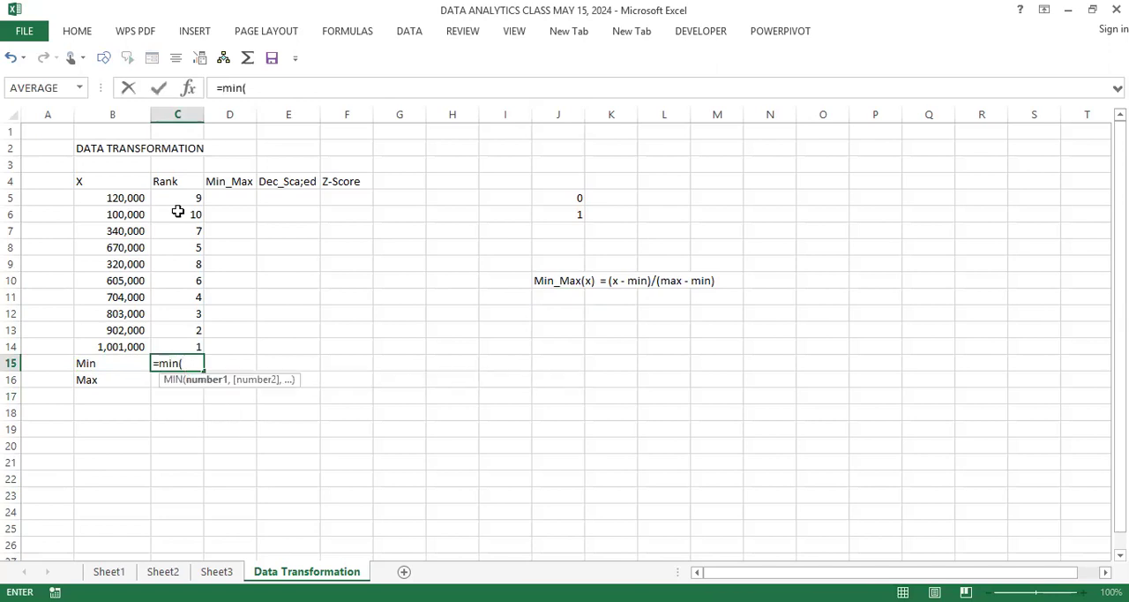
click(190, 197)
drag(186, 280, 186, 346)
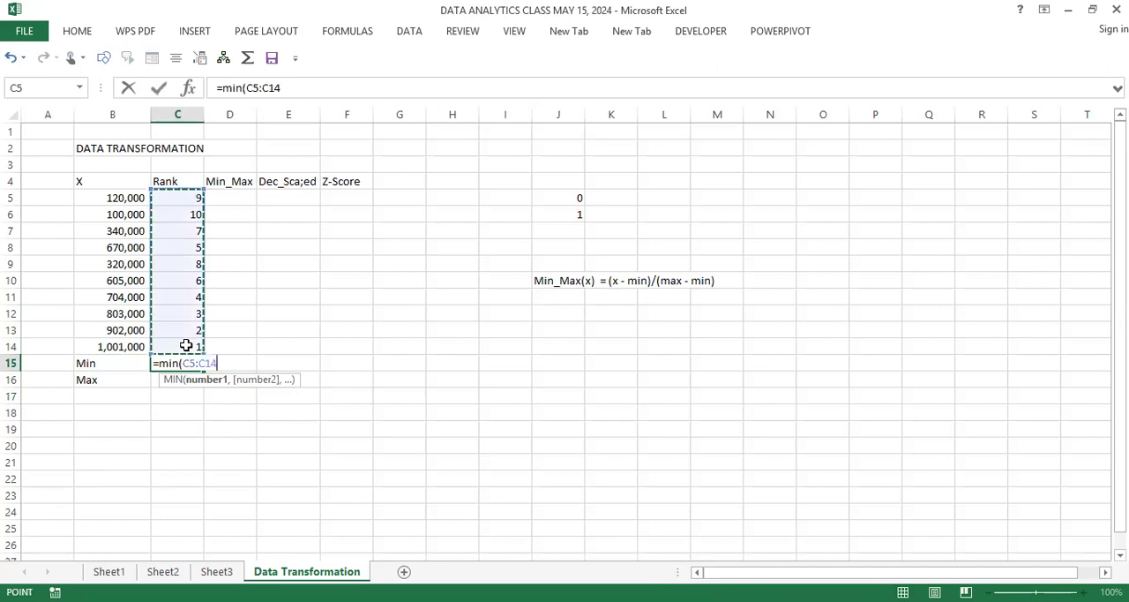
key(Return)
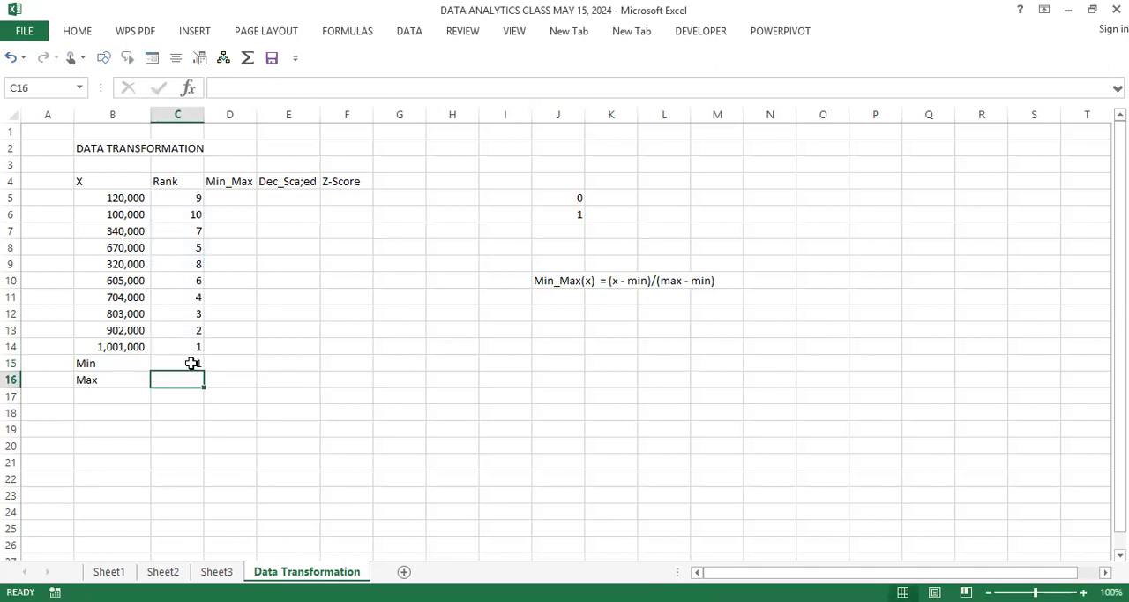
click(190, 364)
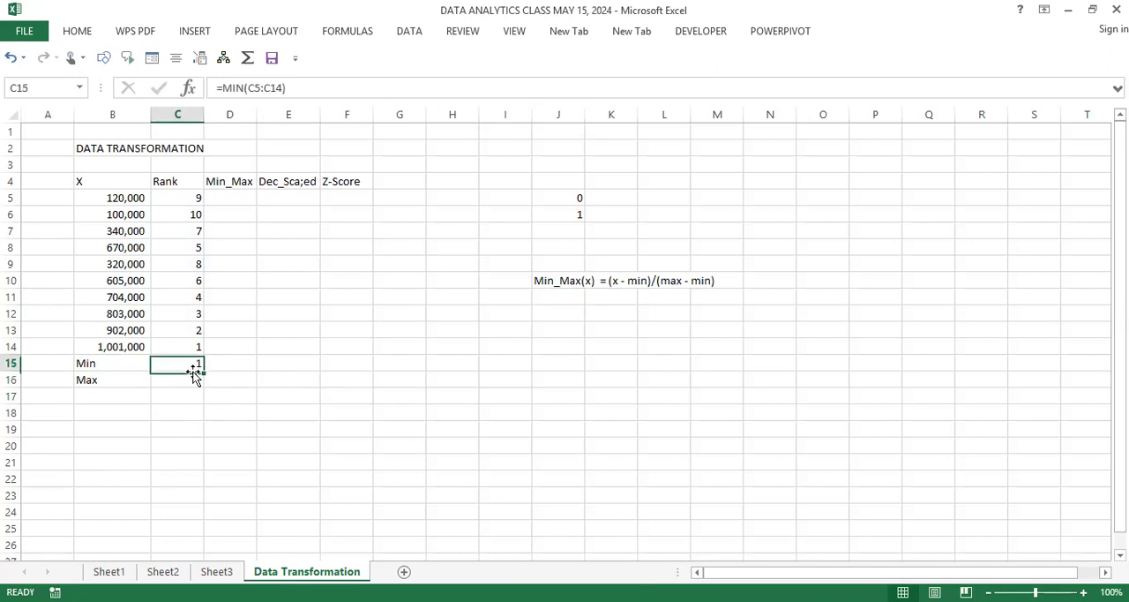
drag(189, 376, 159, 371)
key(Delete)
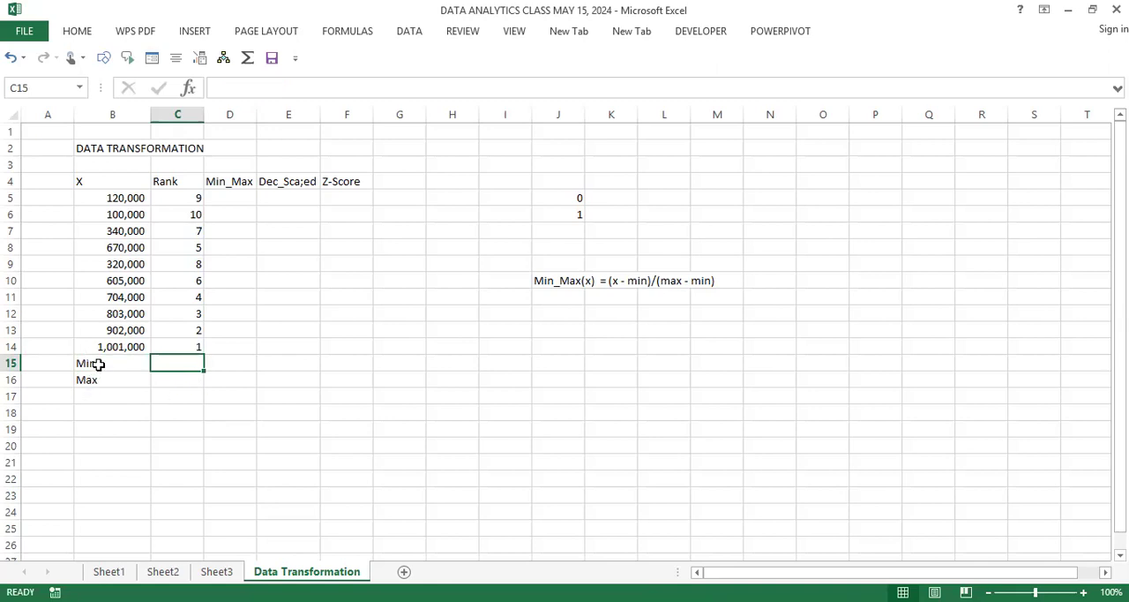
Step: Move the Min and Max labels to A15:A16 and enter =MIN(B5:B14) in B15
drag(96, 364, 99, 395)
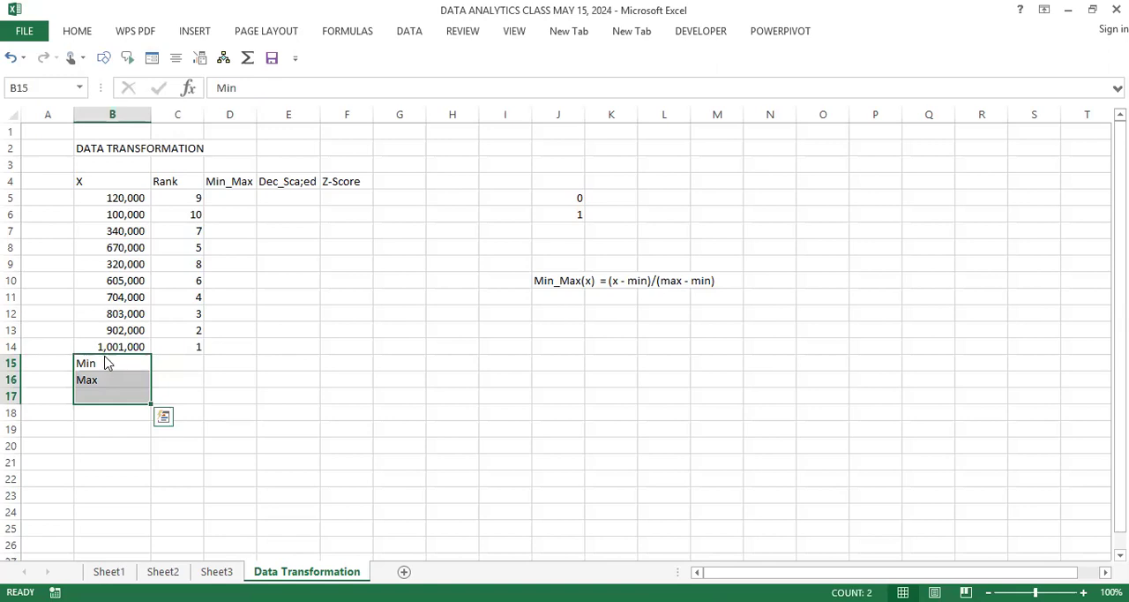
drag(69, 360, 124, 363)
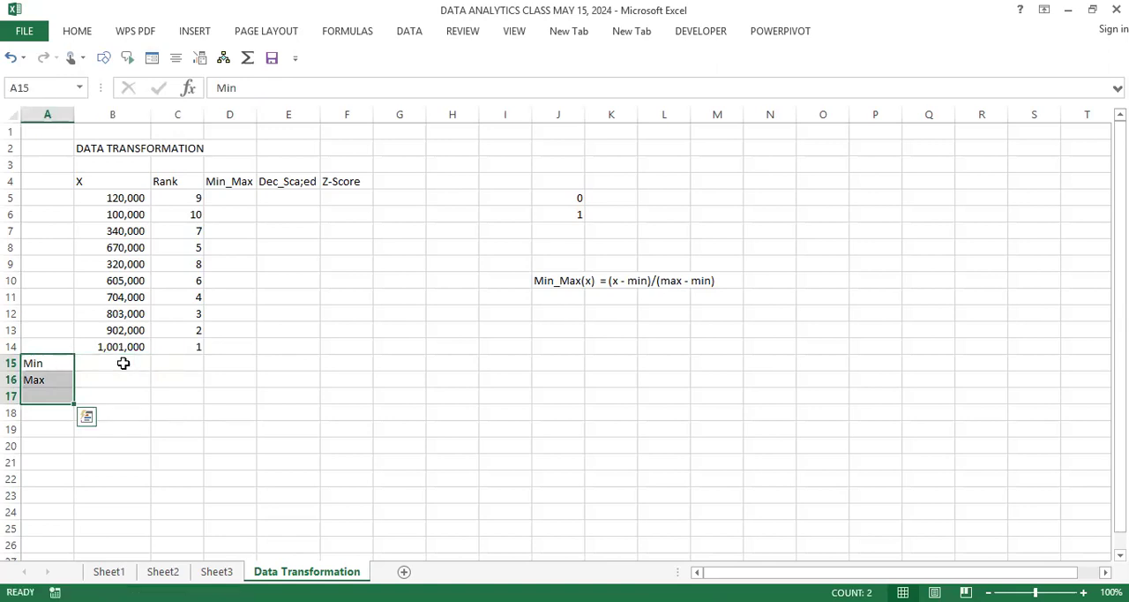
click(123, 363)
text(=)
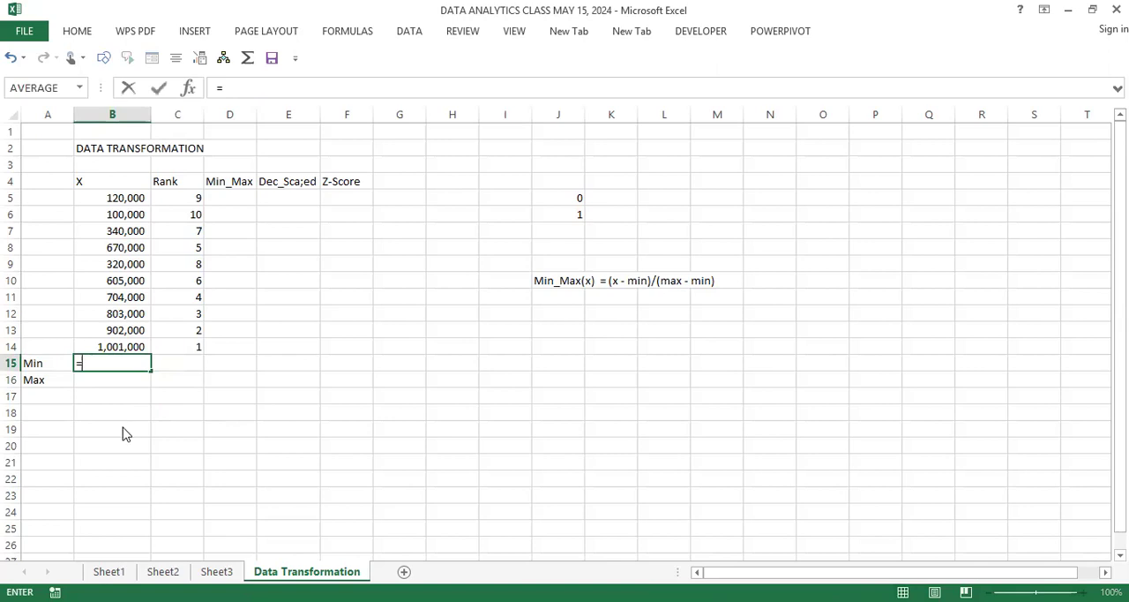
text(min)
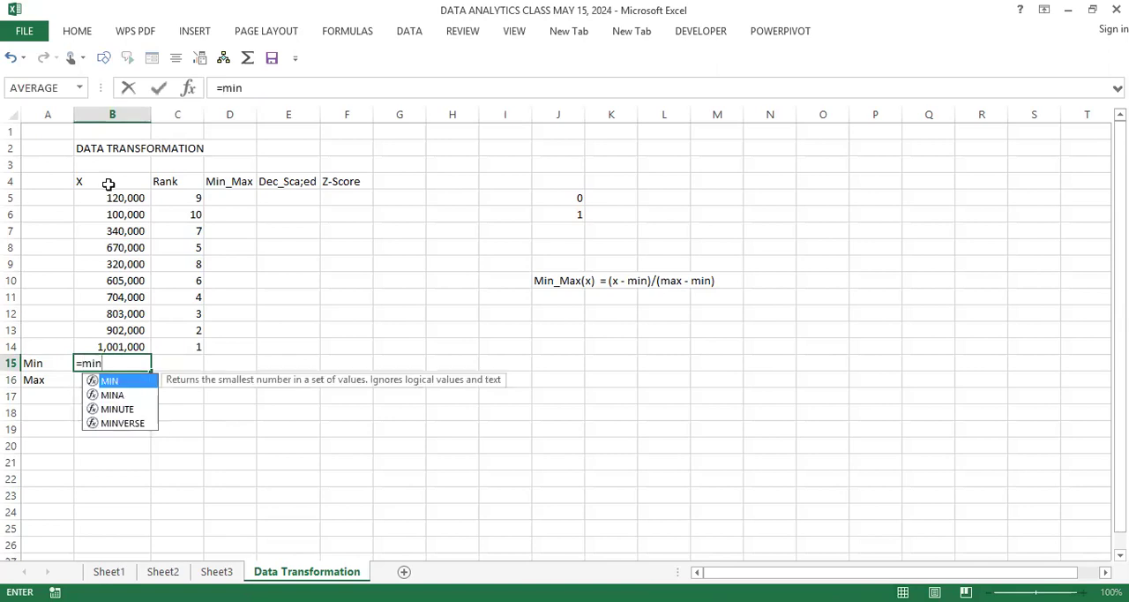
text(()
click(121, 198)
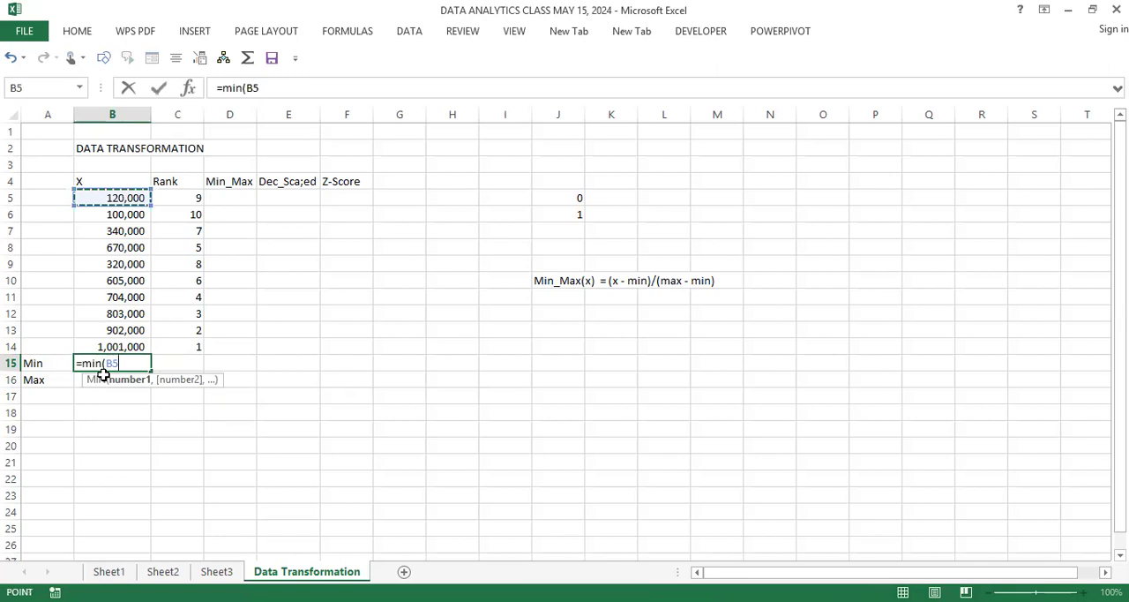
shift+click(108, 339)
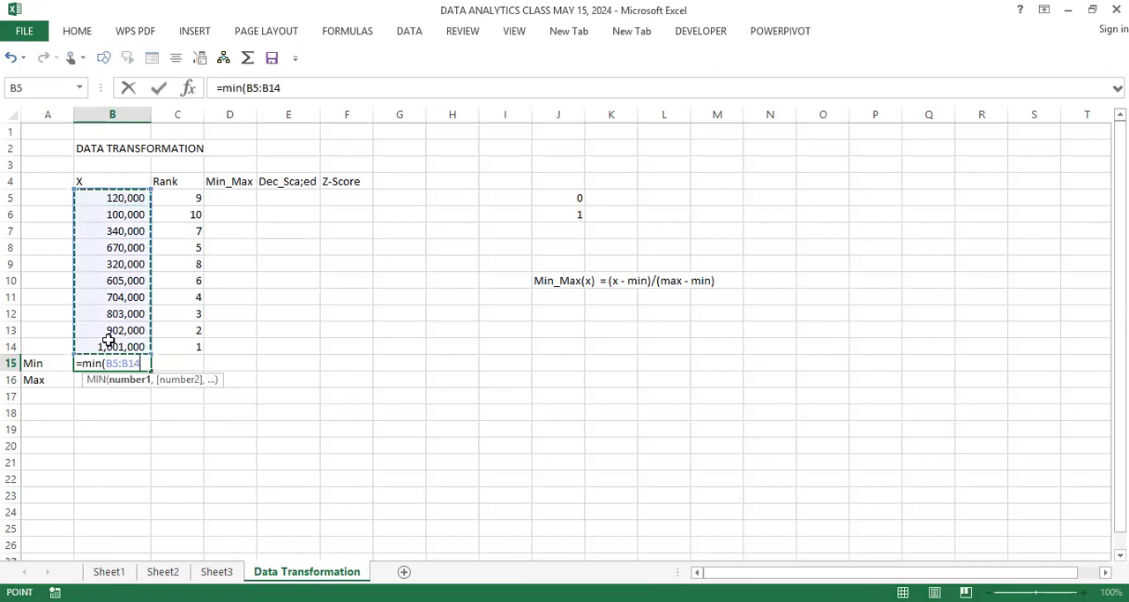
key(Return)
Step: Enter =MAX(B5:B14) in B16 to get the largest X value
text(=)
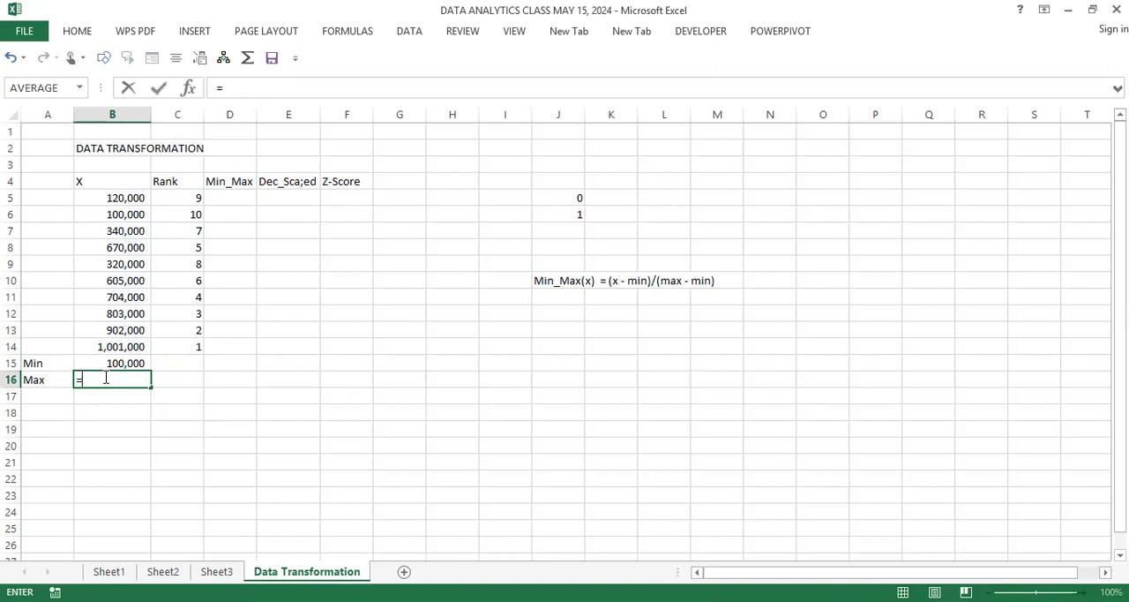
text(m)
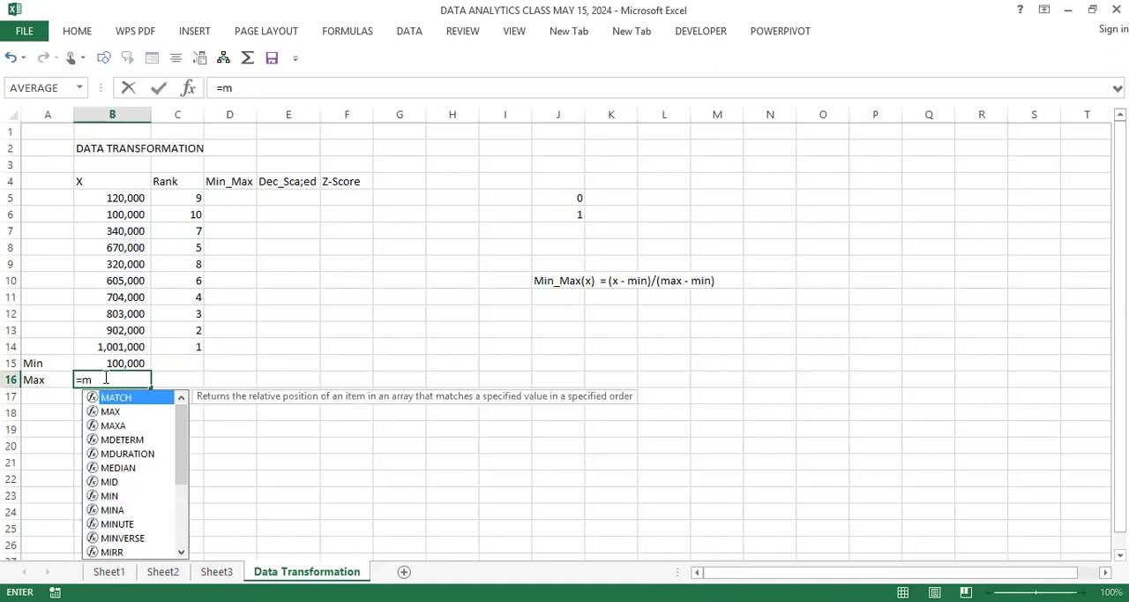
text(ax()
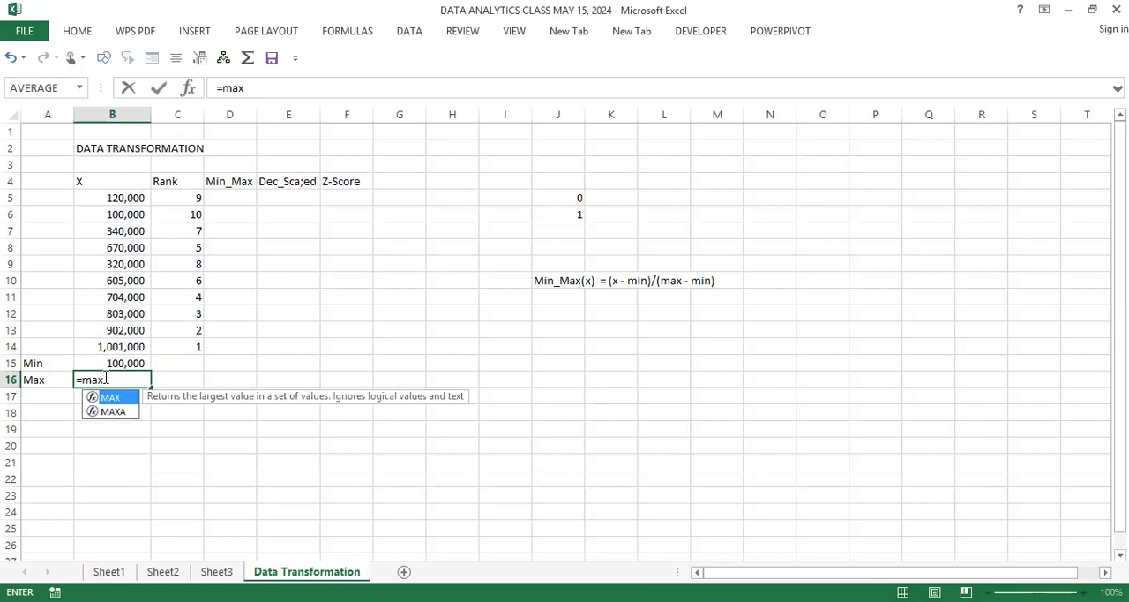
click(130, 197)
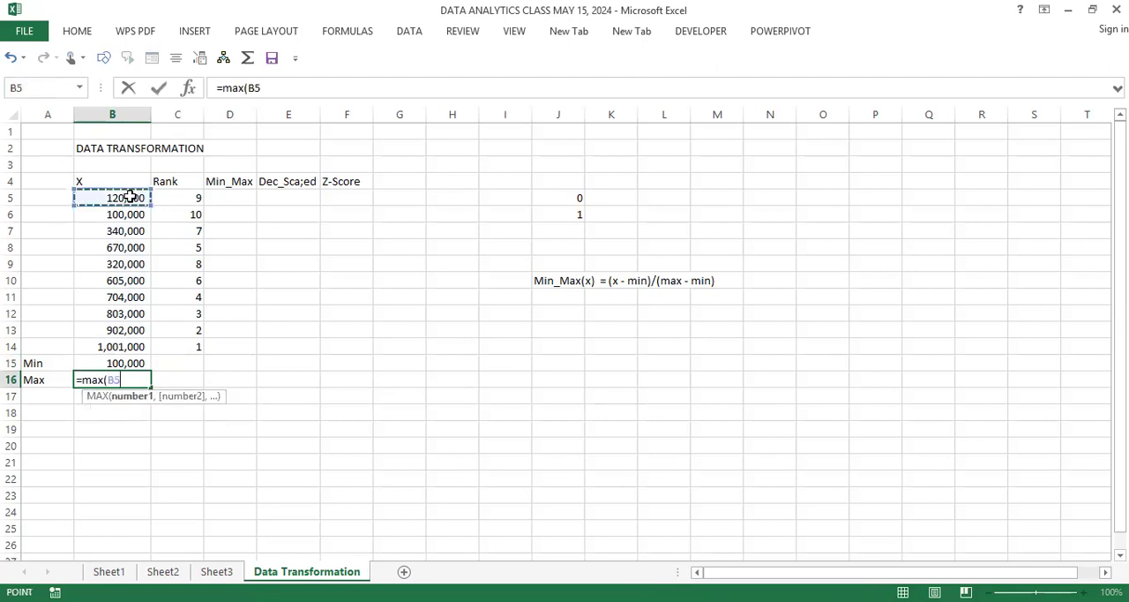
shift+click(110, 351)
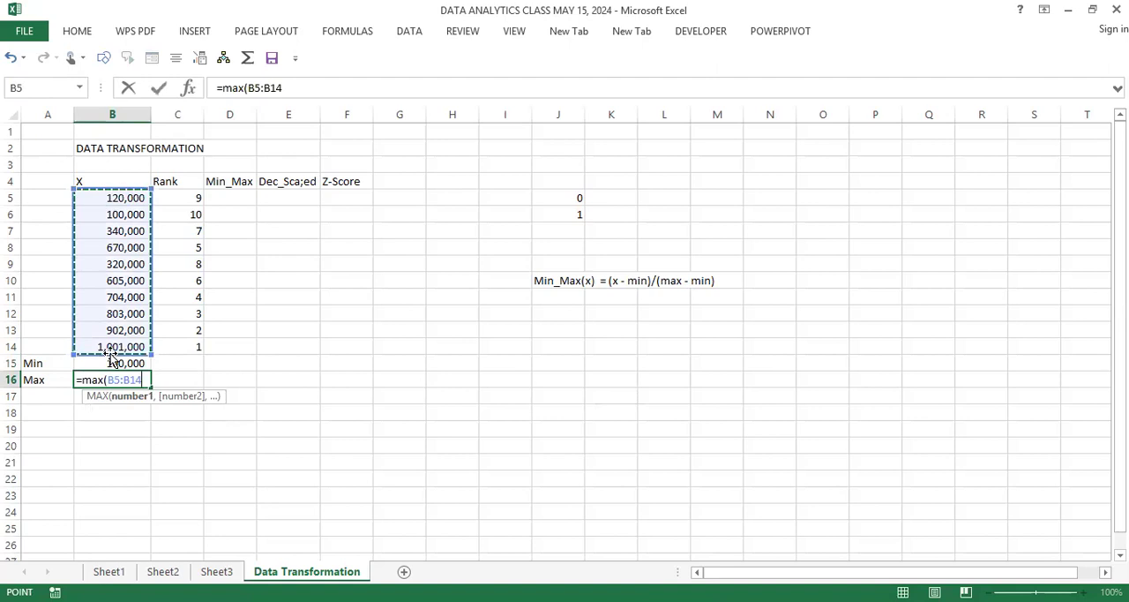
key(Return)
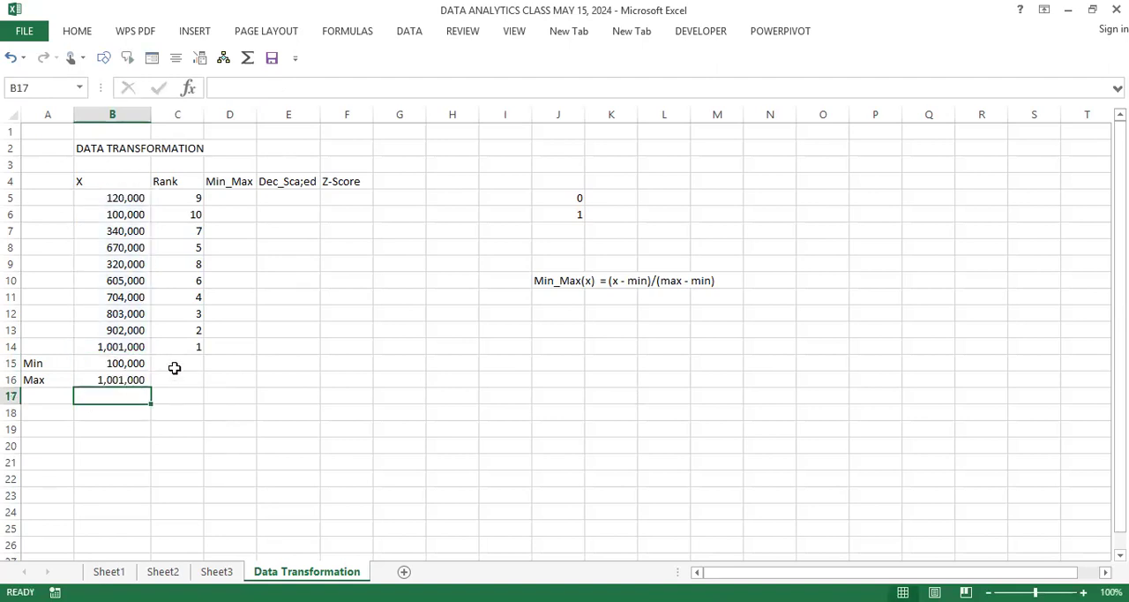
key(Up)
key(Up)
click(122, 382)
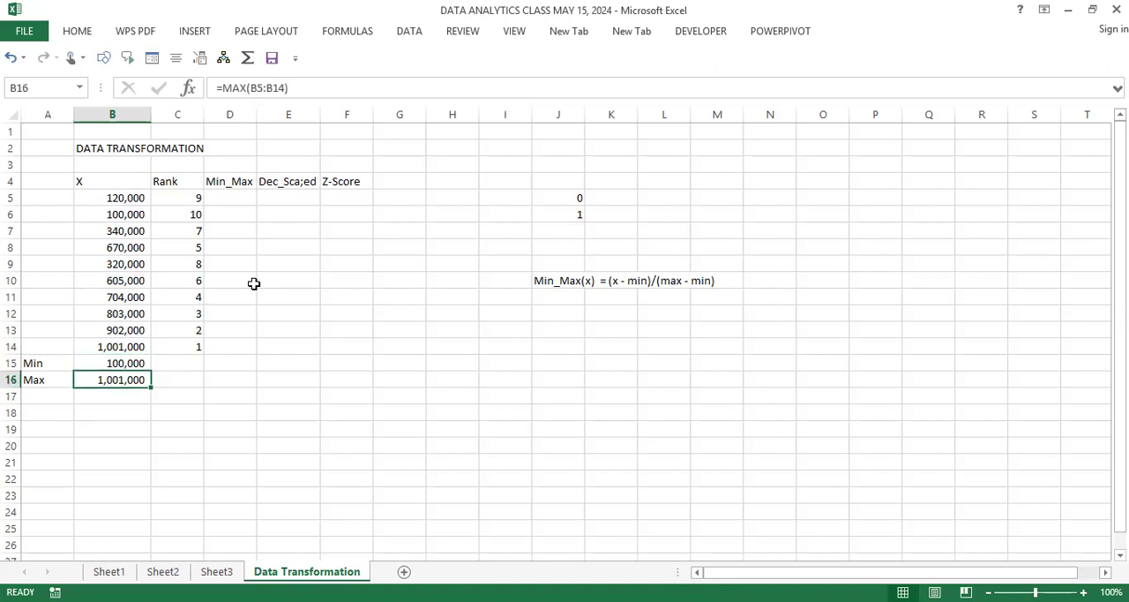
Step: Start the Min_Max formula in D5 with the X value minus the minimum, as =(B5-B15
click(235, 199)
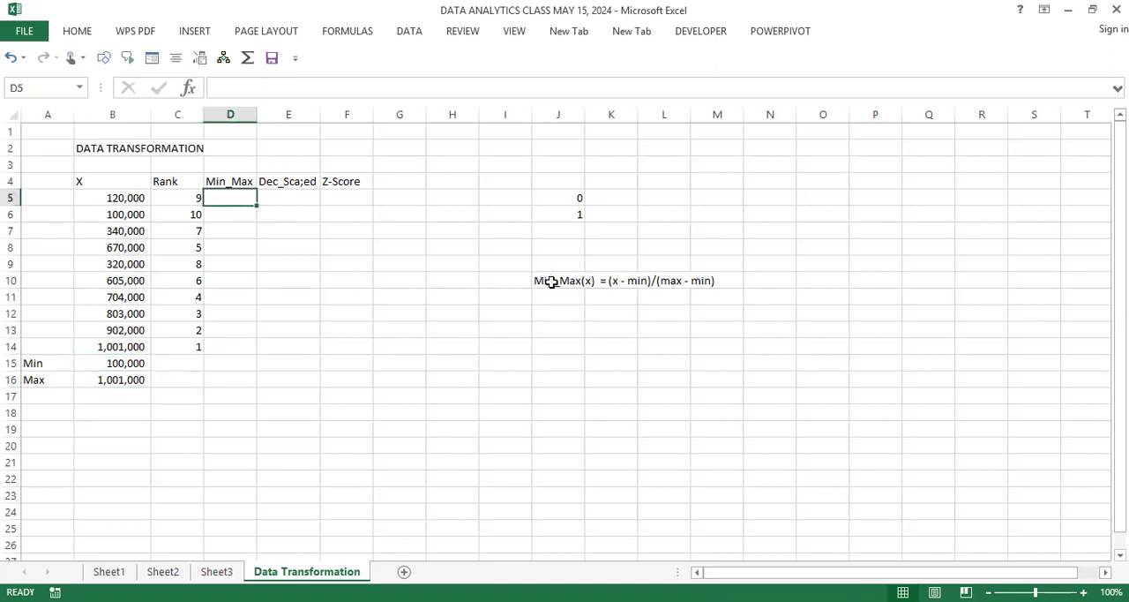
click(552, 280)
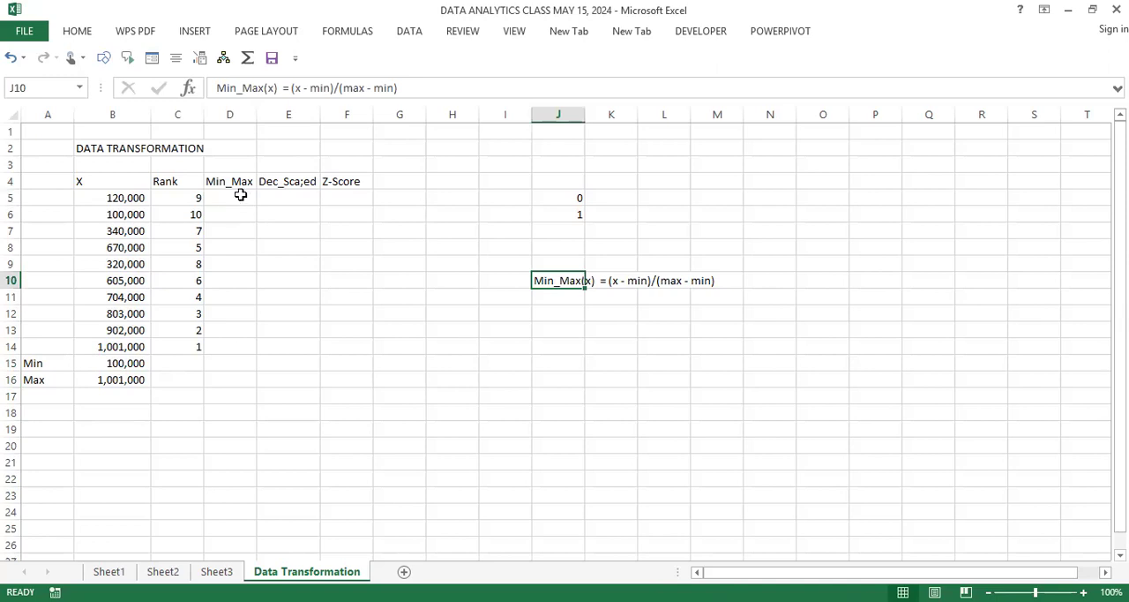
drag(240, 195, 235, 355)
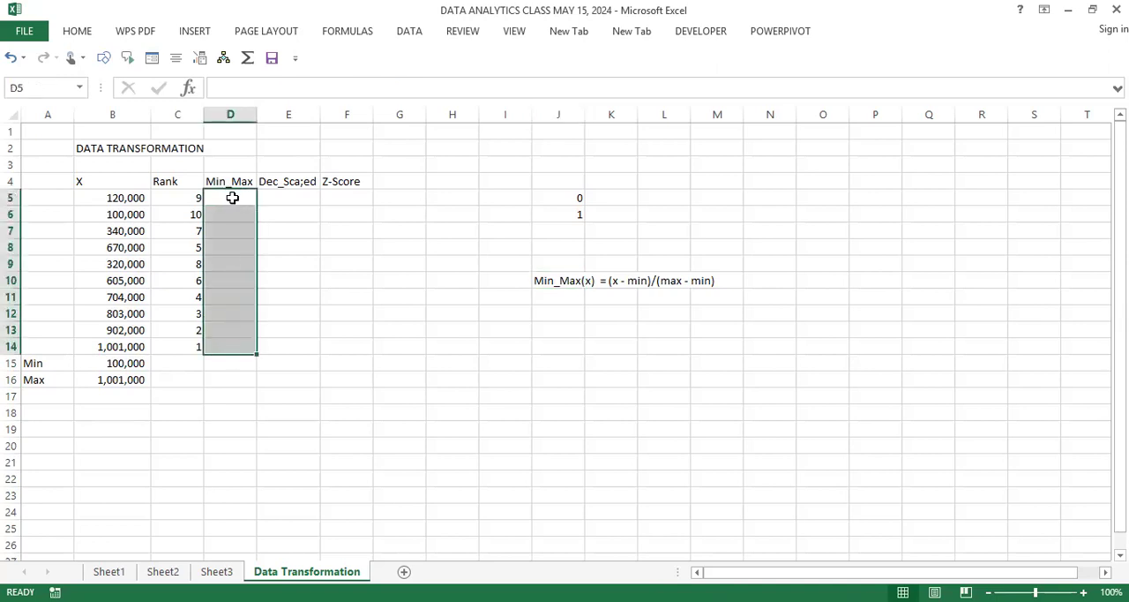
click(232, 198)
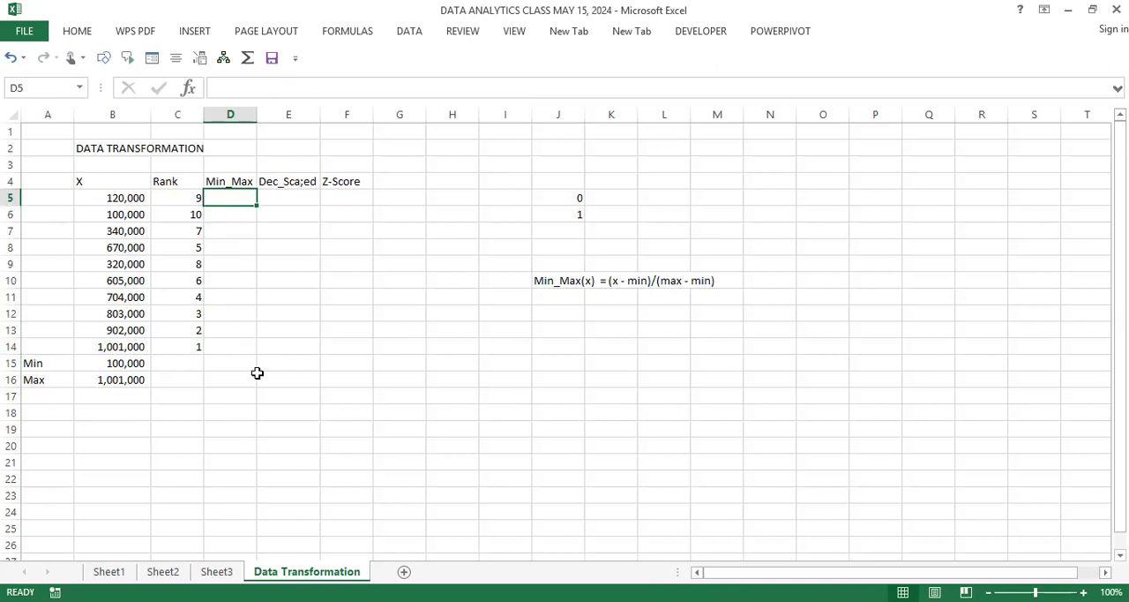
text(=)
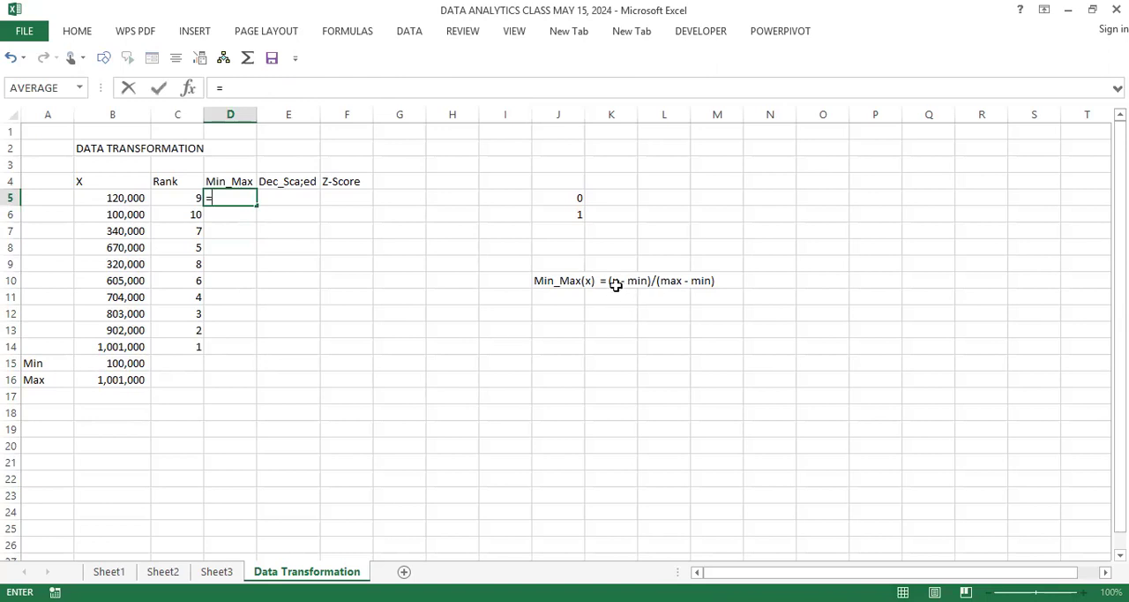
click(123, 199)
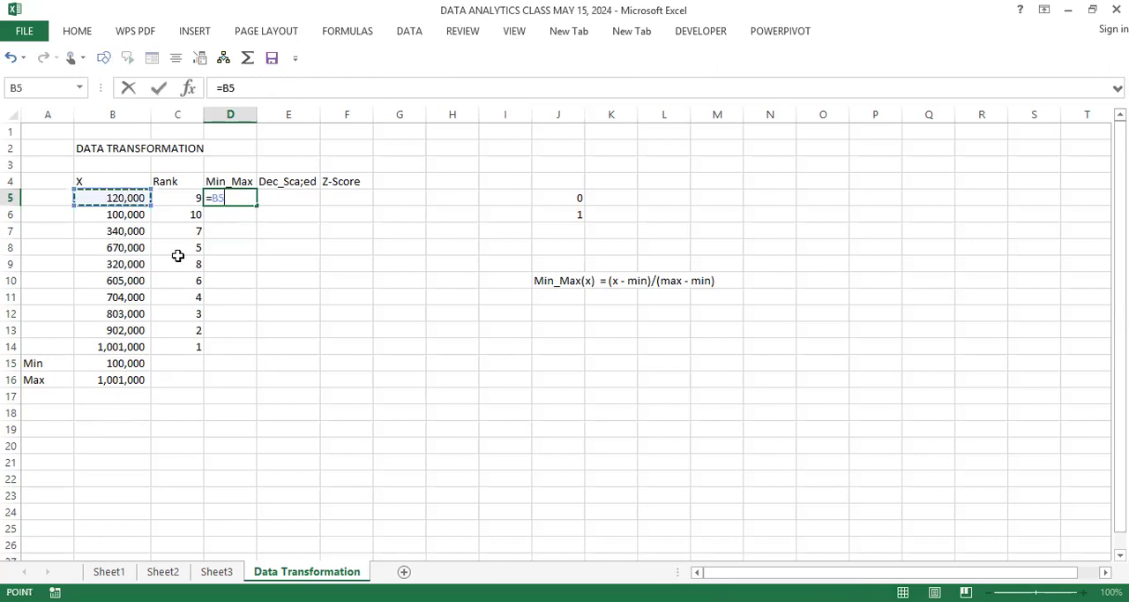
key(BackSpace)
key(BackSpace)
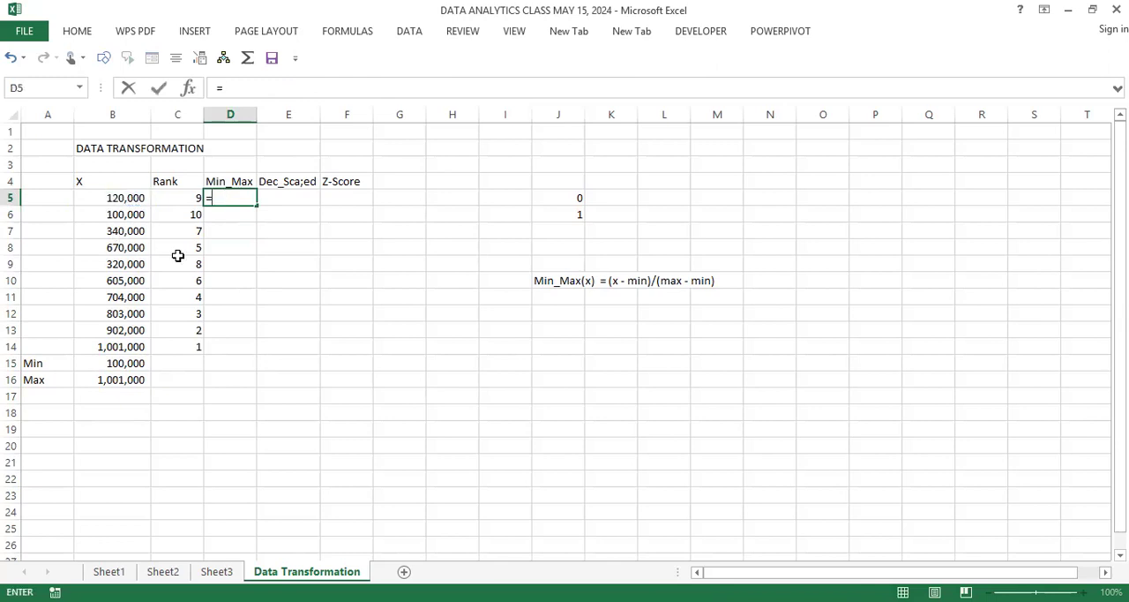
text(()
click(120, 200)
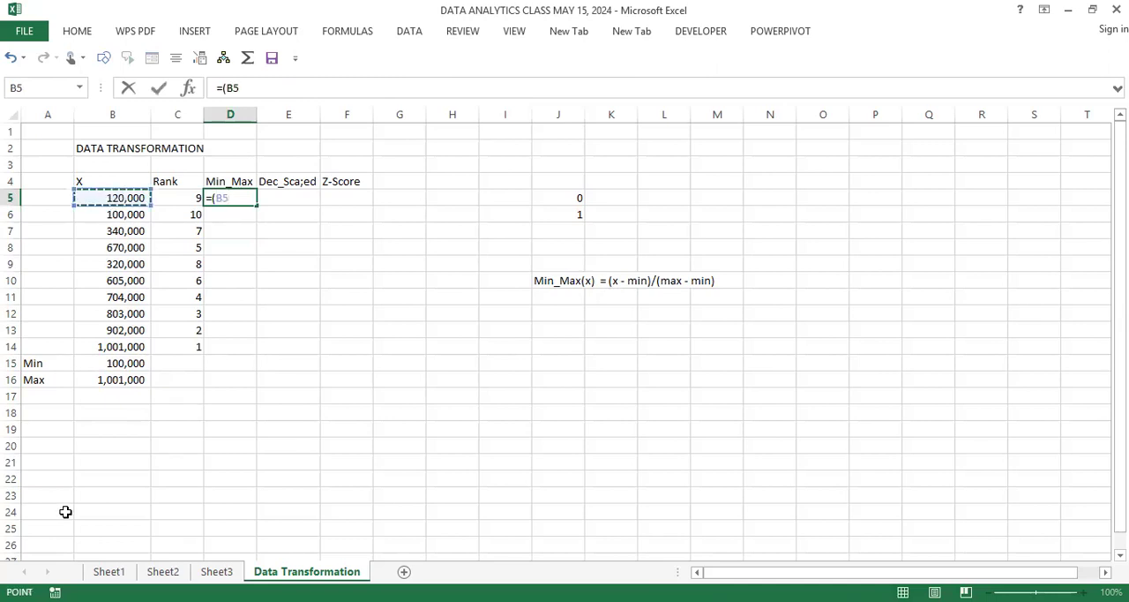
text(-)
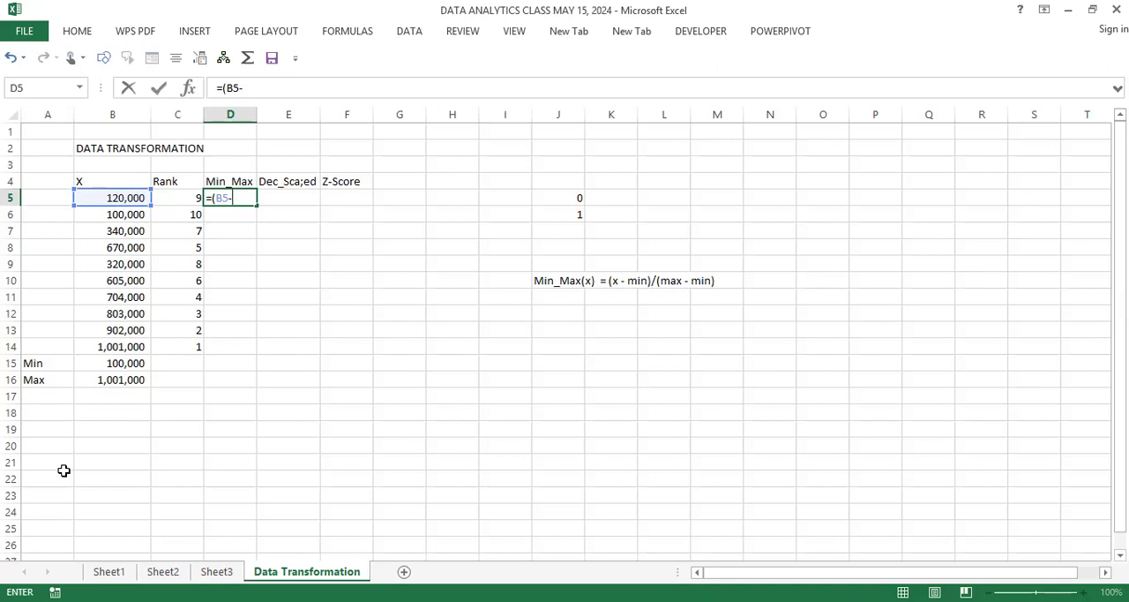
click(122, 364)
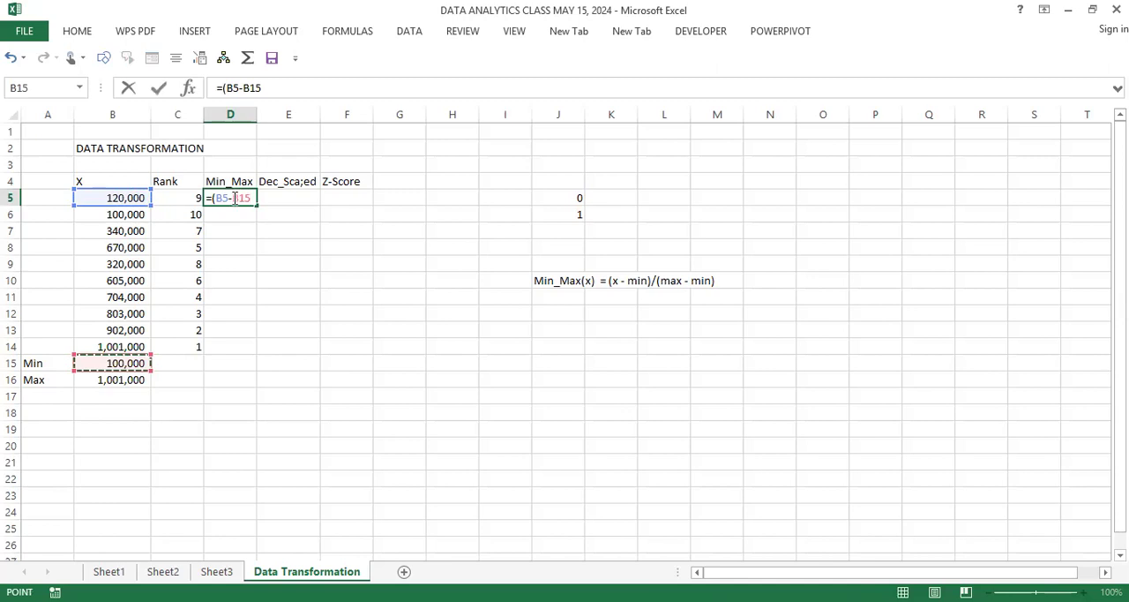
Step: Make the minimum reference in the D5 formula absolute and extend the formula to =(B5-$B$15)/(
key(F2)
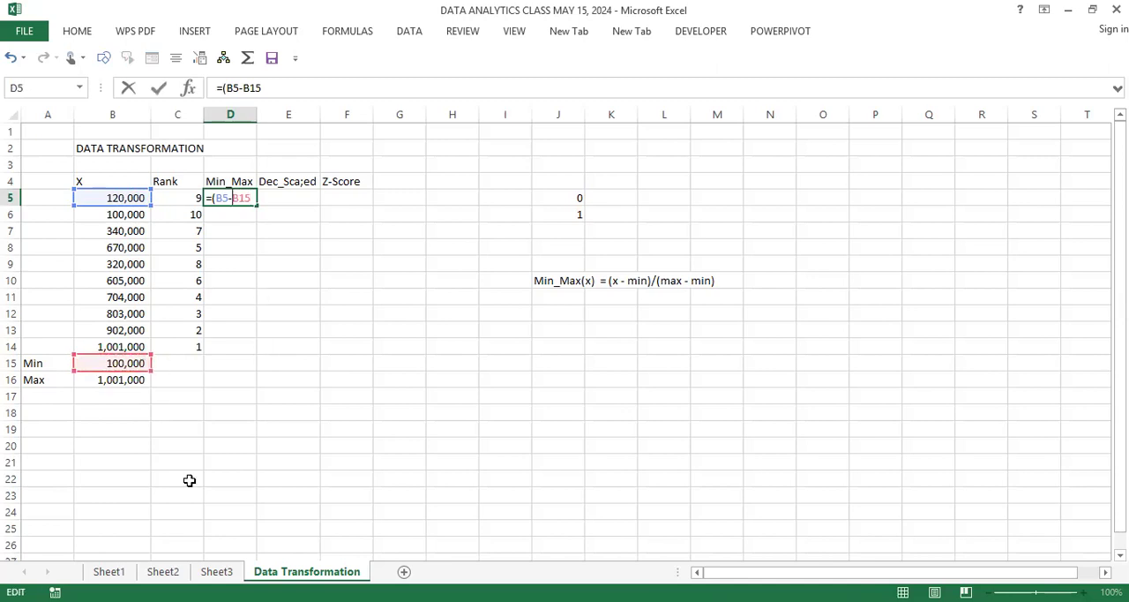
key(Left)
key(Left)
key(Left)
text($)
key(Right)
text($15)/()
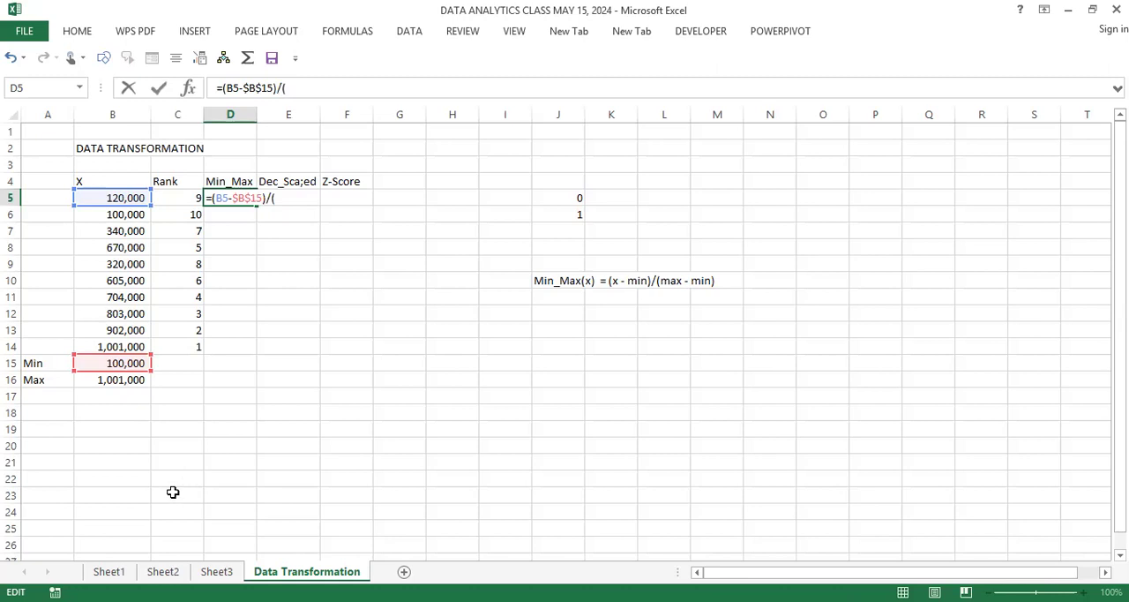
Step: Complete the D5 formula with the absolute range denominator so it reads =(B5-$B$15)/($B$16 - $B$15)
click(131, 381)
click(285, 198)
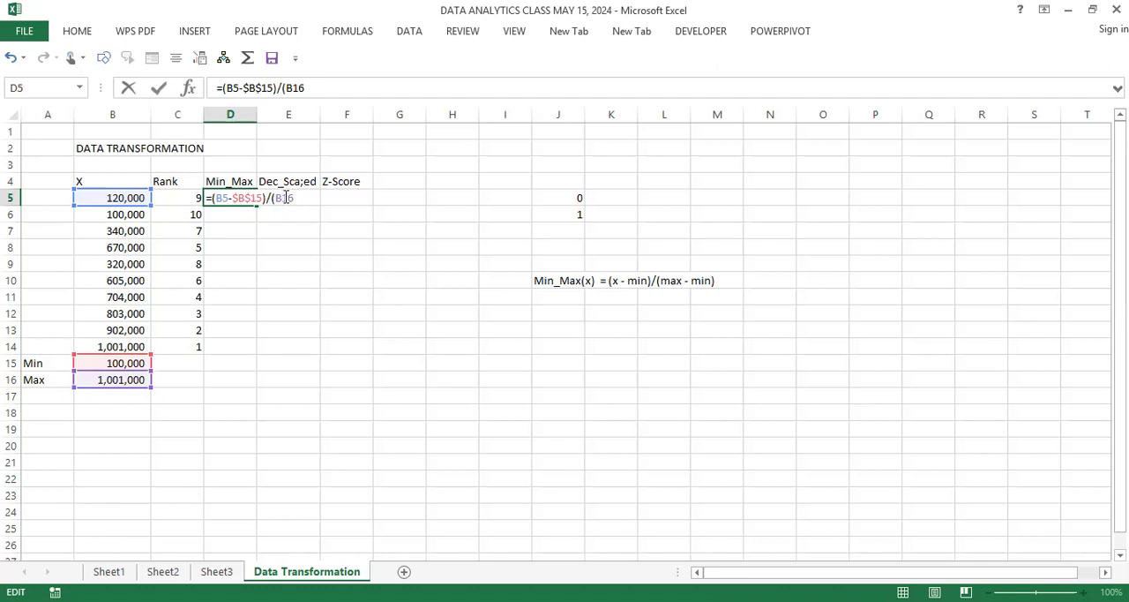
key(F4)
text(-)
click(131, 362)
click(322, 198)
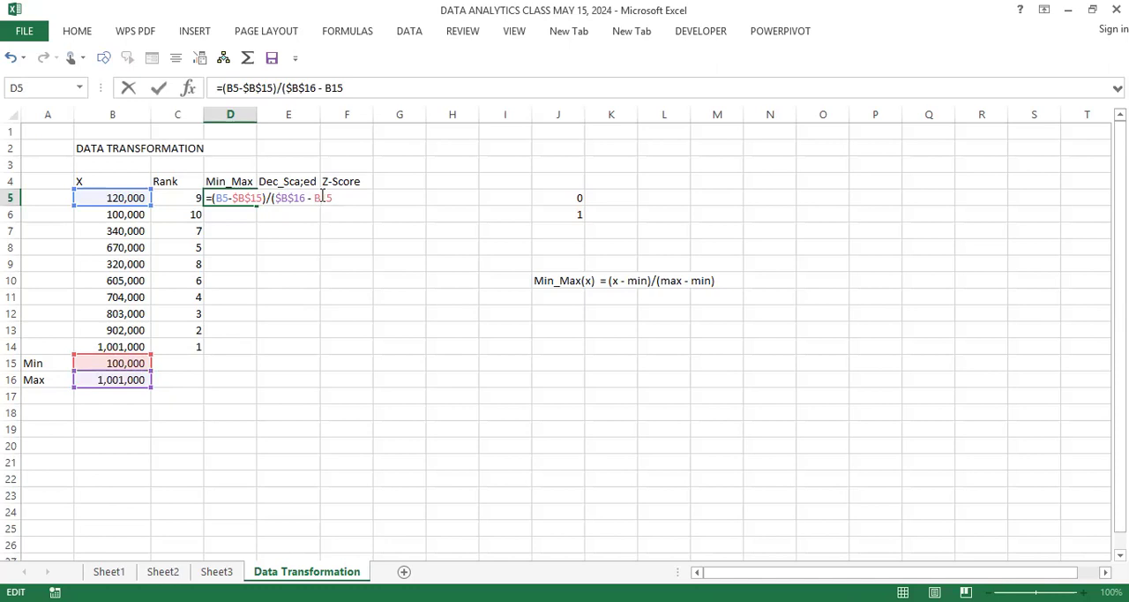
key(F4)
key(Right)
text())
key(Return)
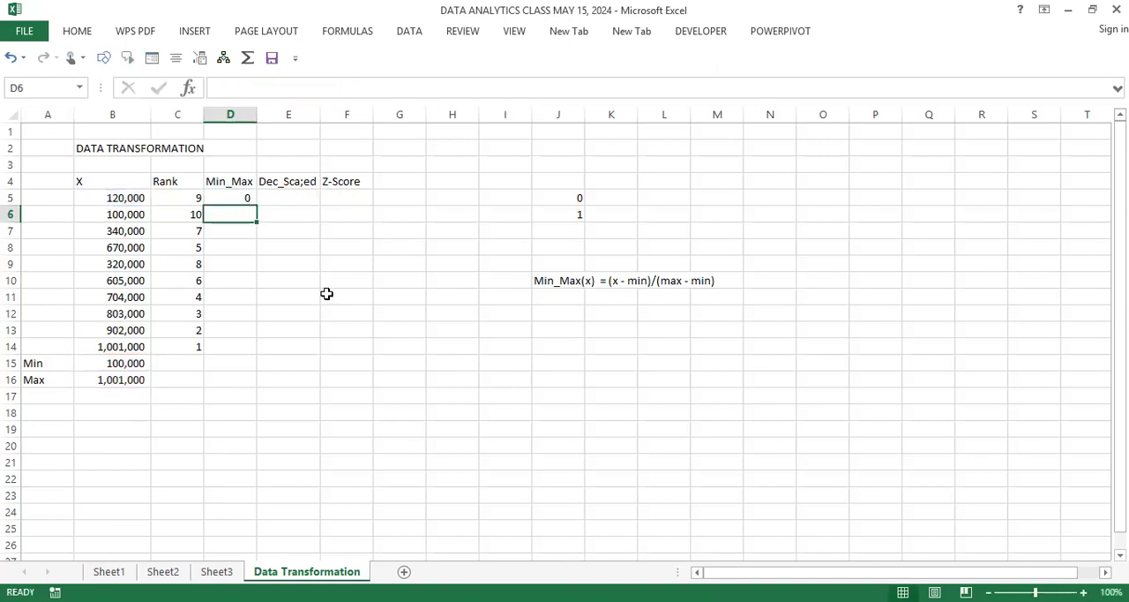
Step: Format D5 with two decimal places and fill its Min_Max formula down to D7
click(245, 197)
click(245, 261)
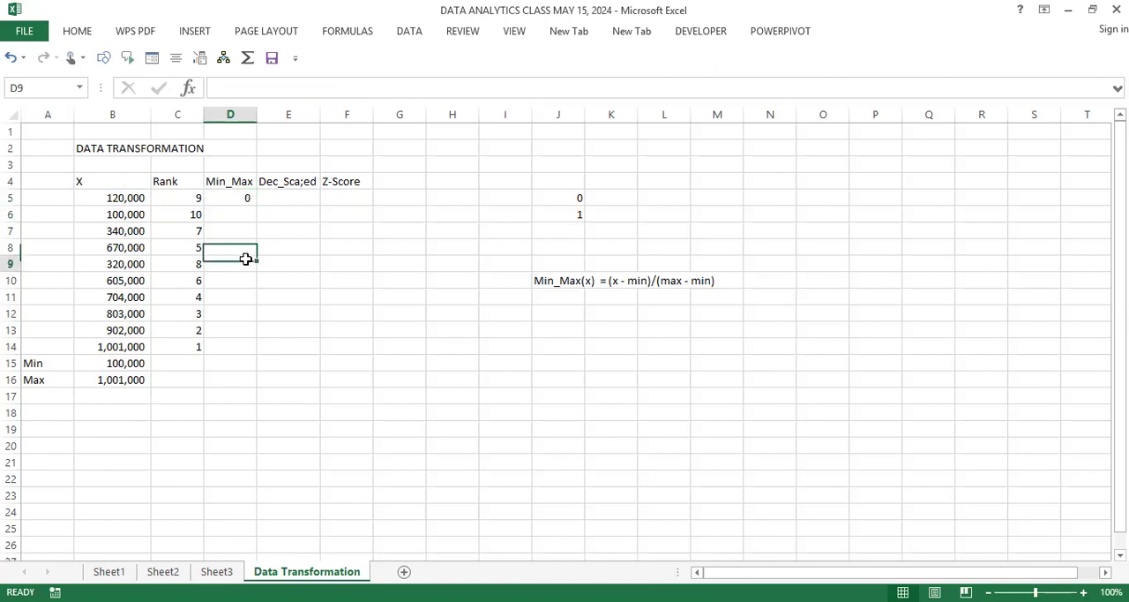
click(243, 196)
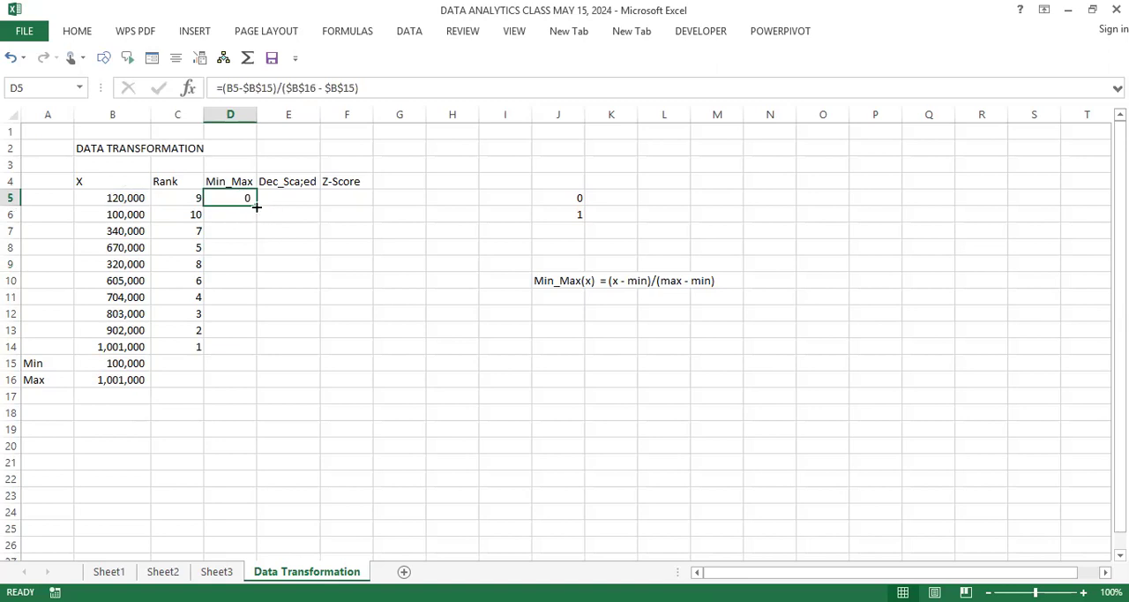
drag(253, 242, 252, 241)
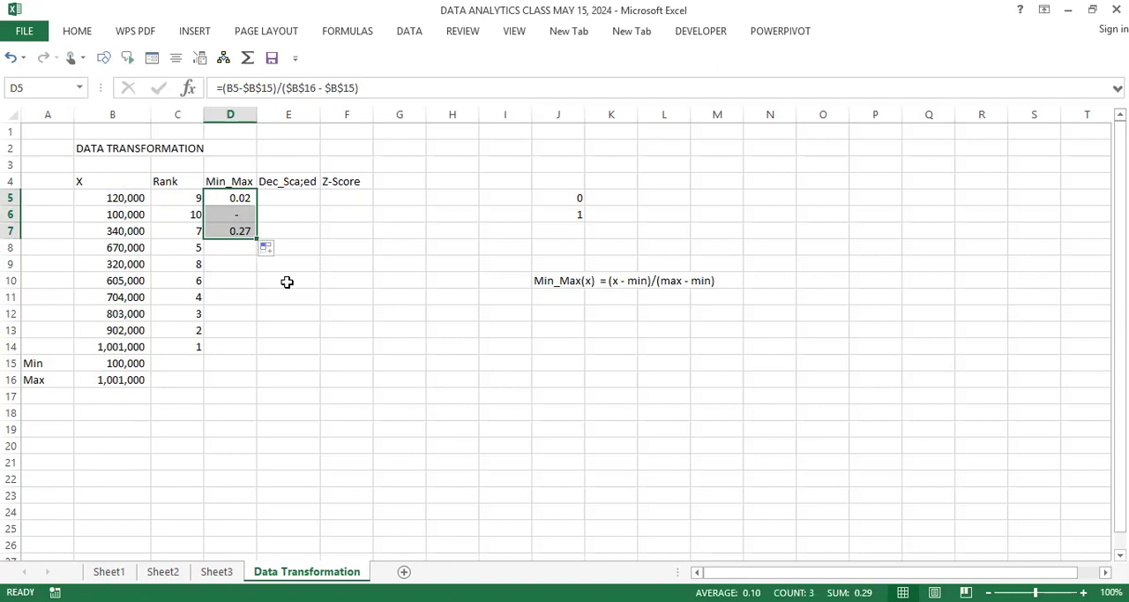
Step: Fill the Min_Max formula from D7 down to D14
click(236, 264)
click(240, 215)
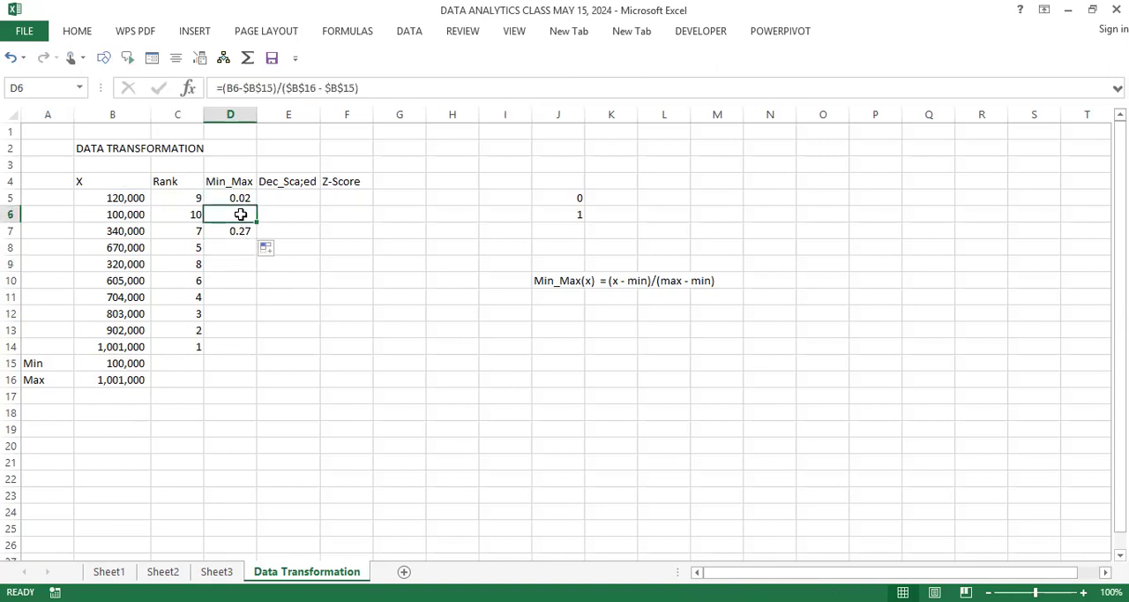
click(245, 230)
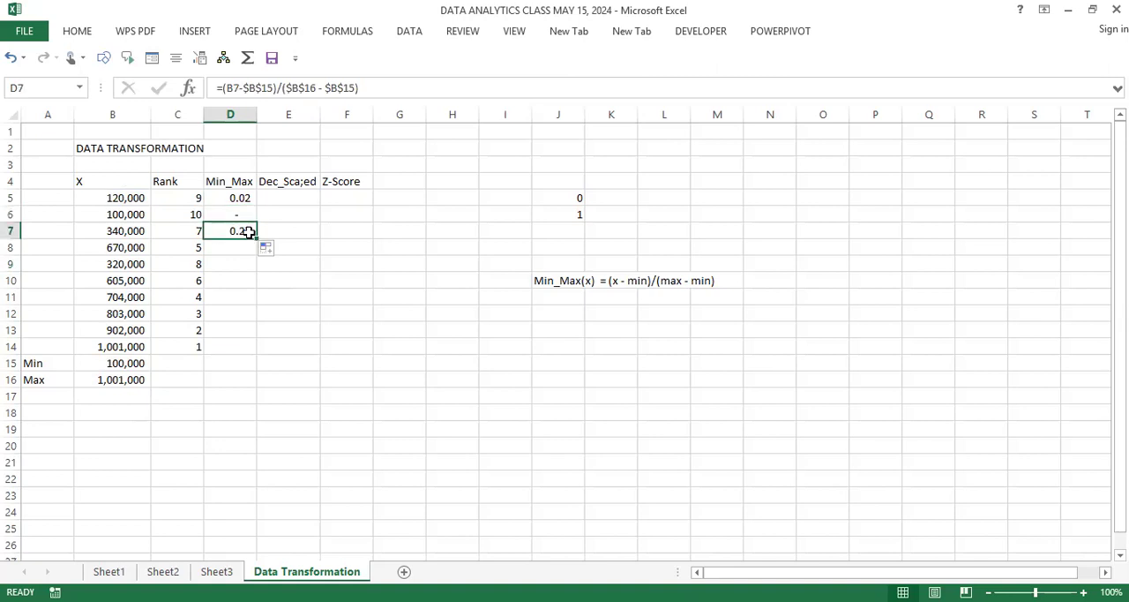
drag(256, 239, 300, 366)
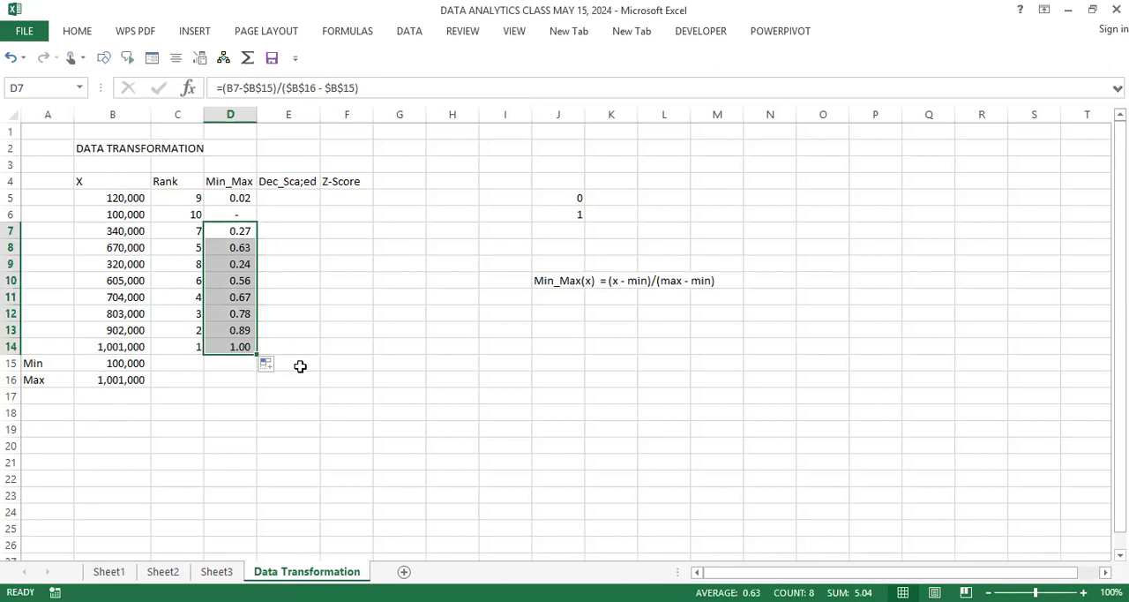
Step: Examine the Min_Max values in D5:D14, especially how the one for the smallest X in D6 is displayed
click(238, 217)
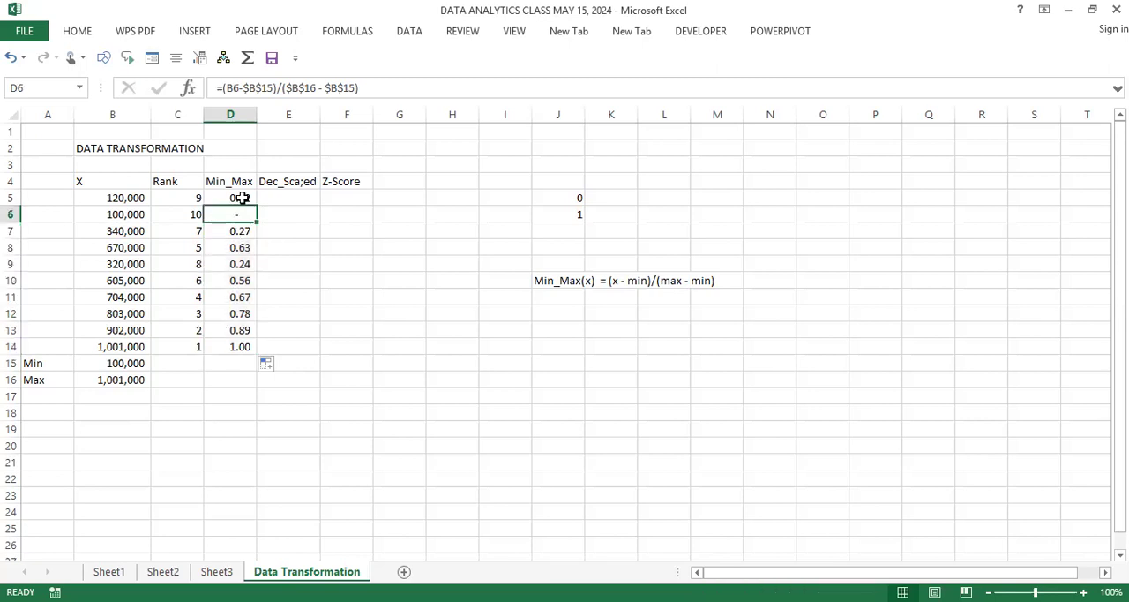
click(240, 198)
drag(240, 197, 239, 346)
click(242, 228)
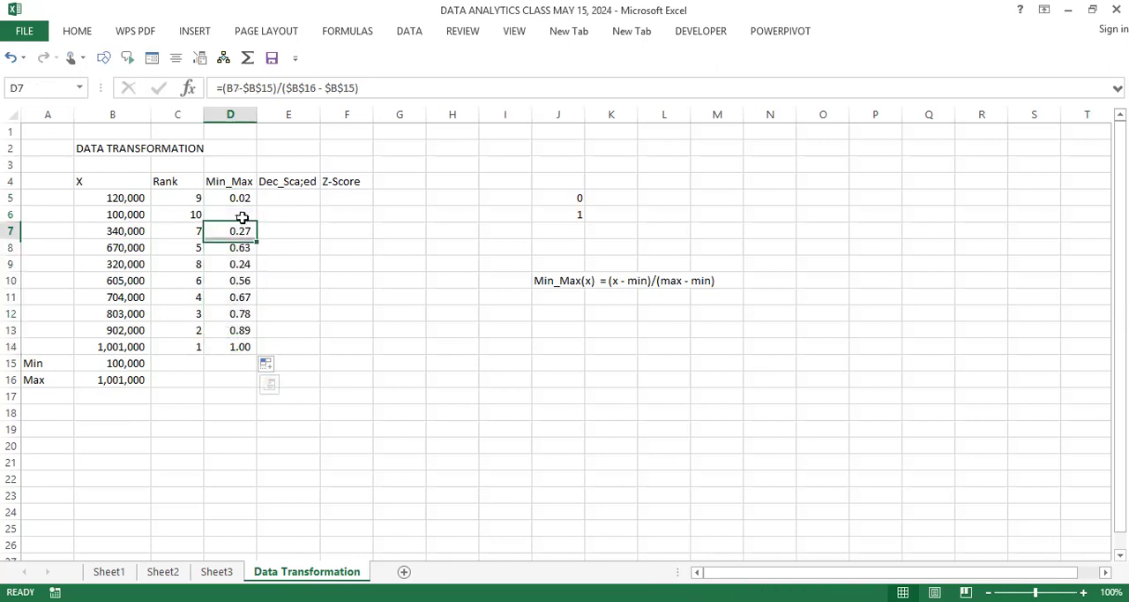
click(238, 216)
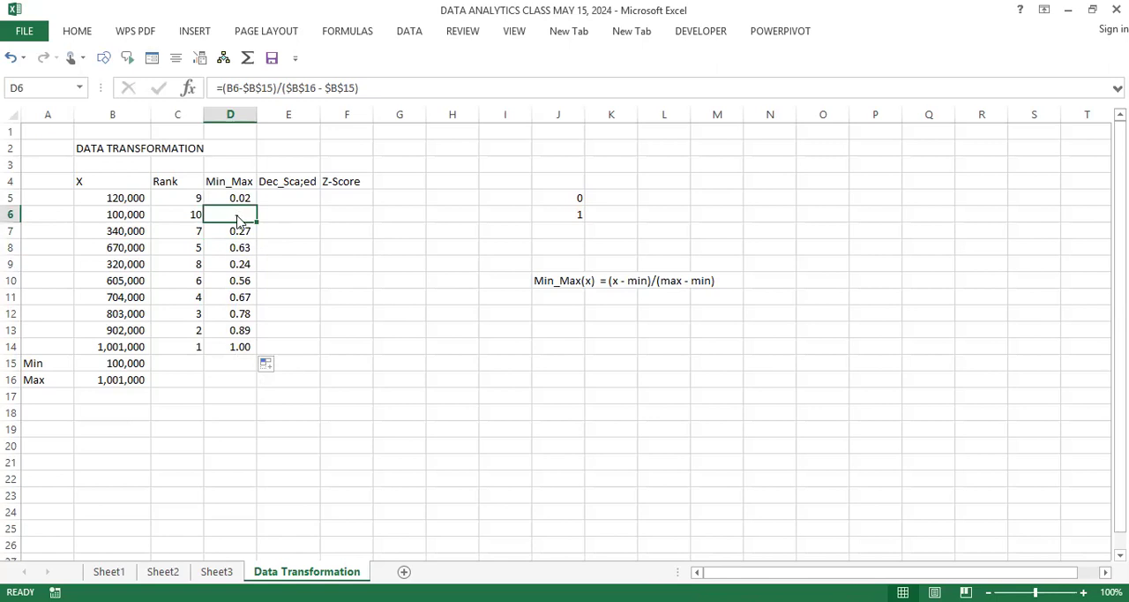
right_click(236, 217)
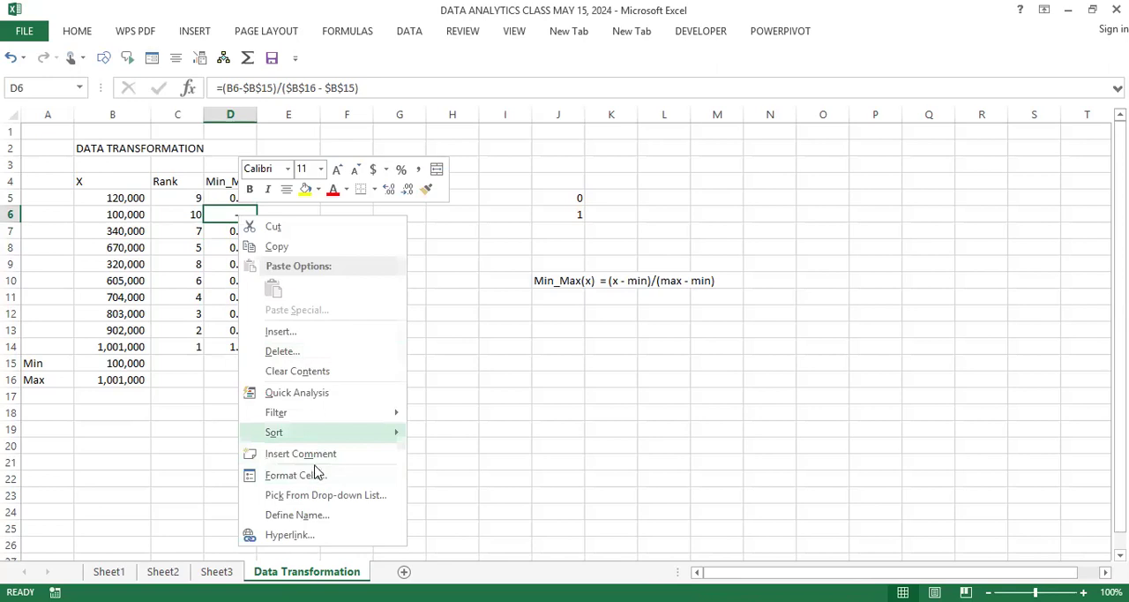
click(401, 281)
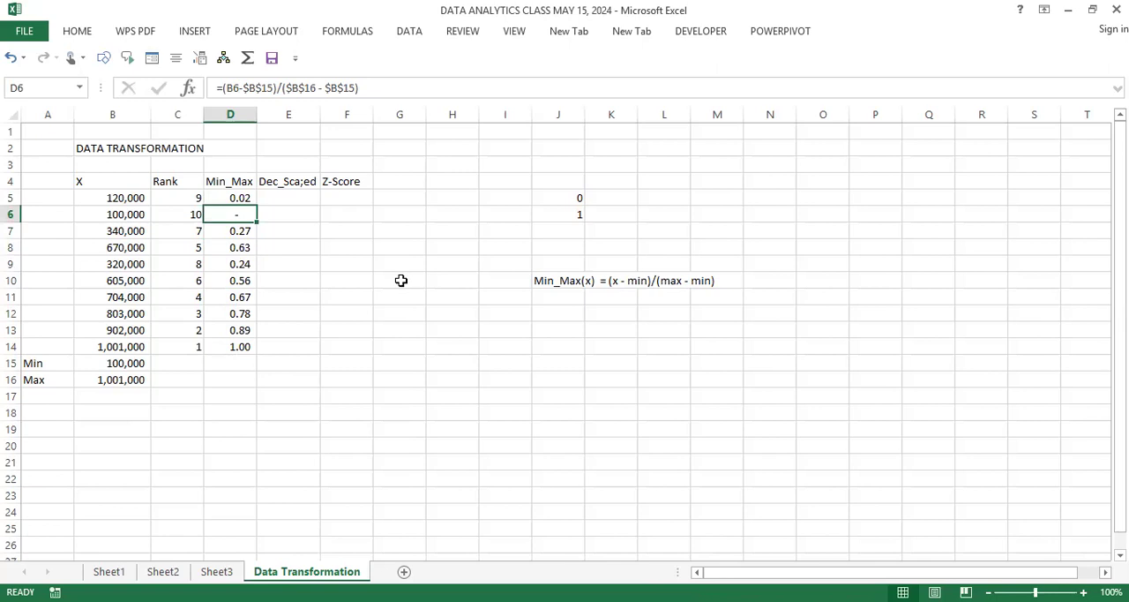
click(241, 216)
click(233, 230)
click(241, 263)
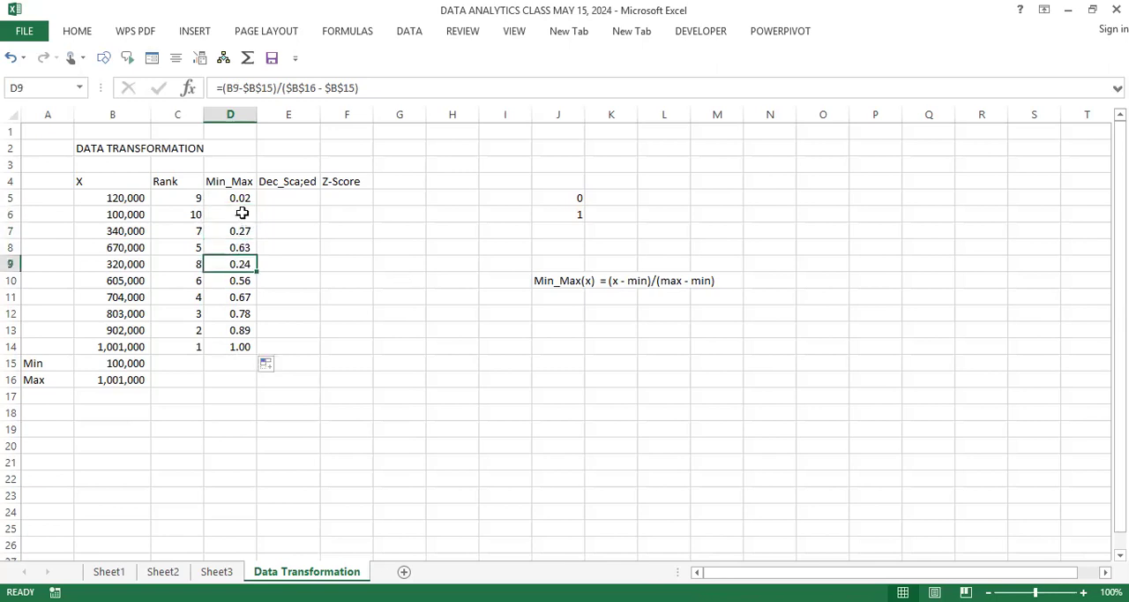
Step: Change the number format of D6 to General
click(240, 214)
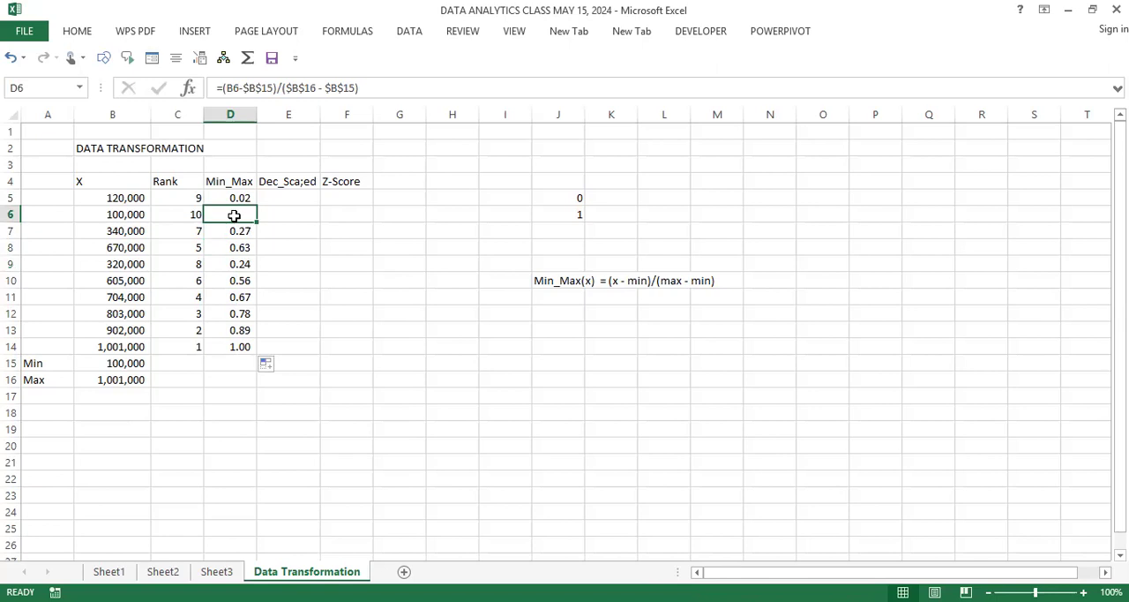
right_click(233, 215)
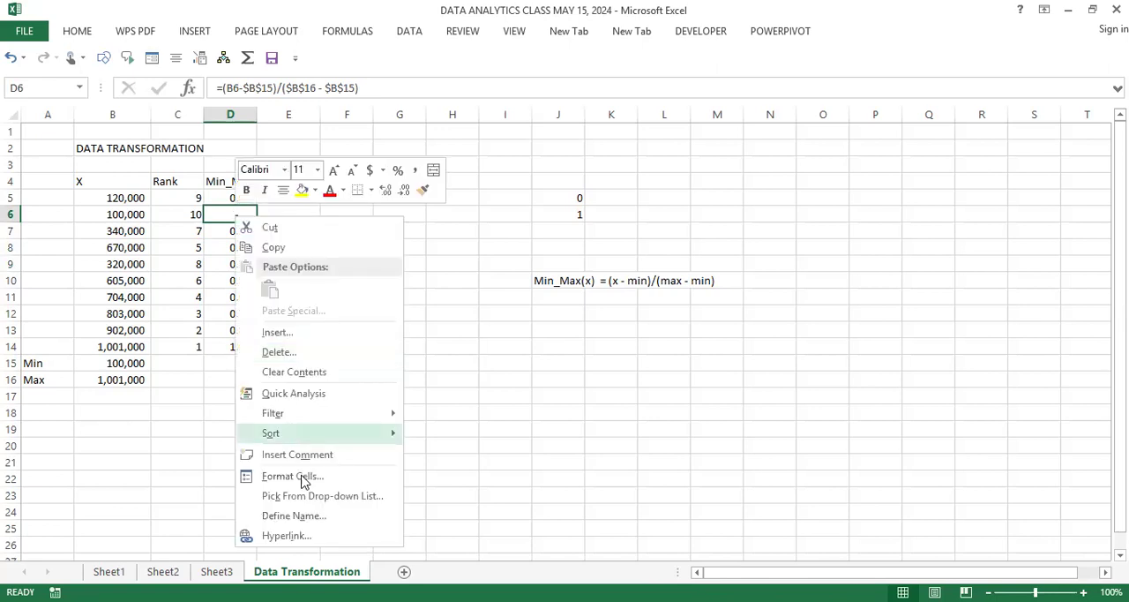
click(300, 476)
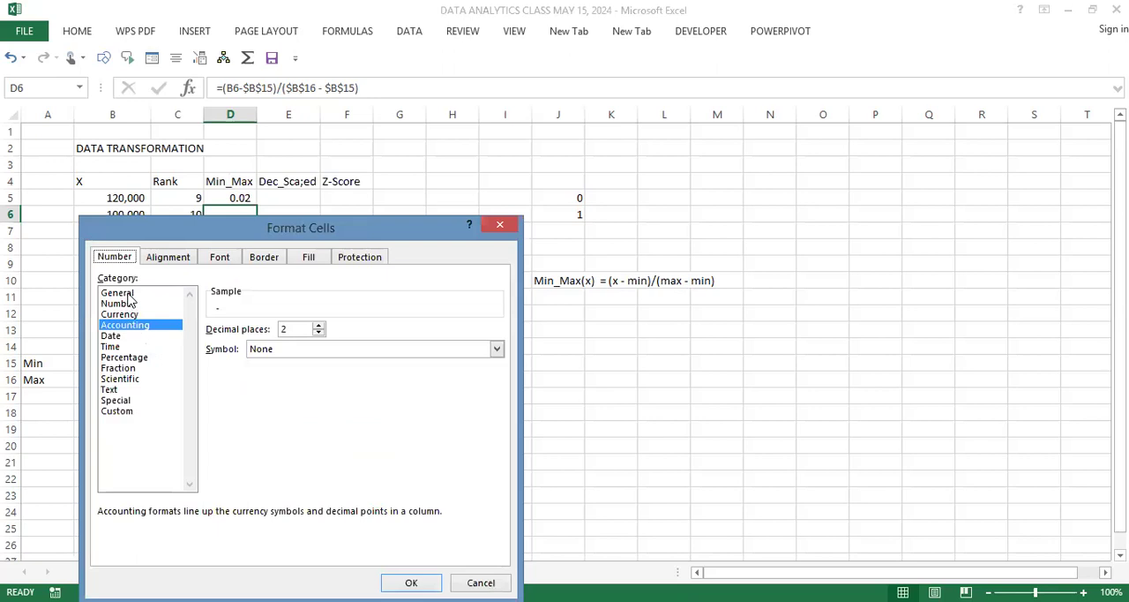
click(128, 294)
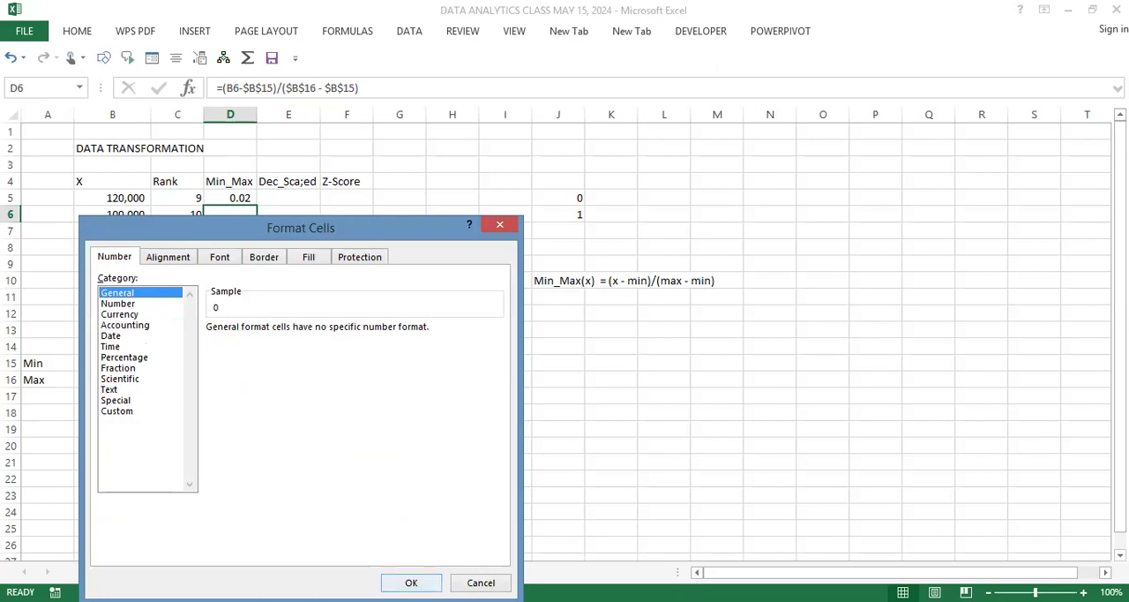
key(Return)
click(379, 414)
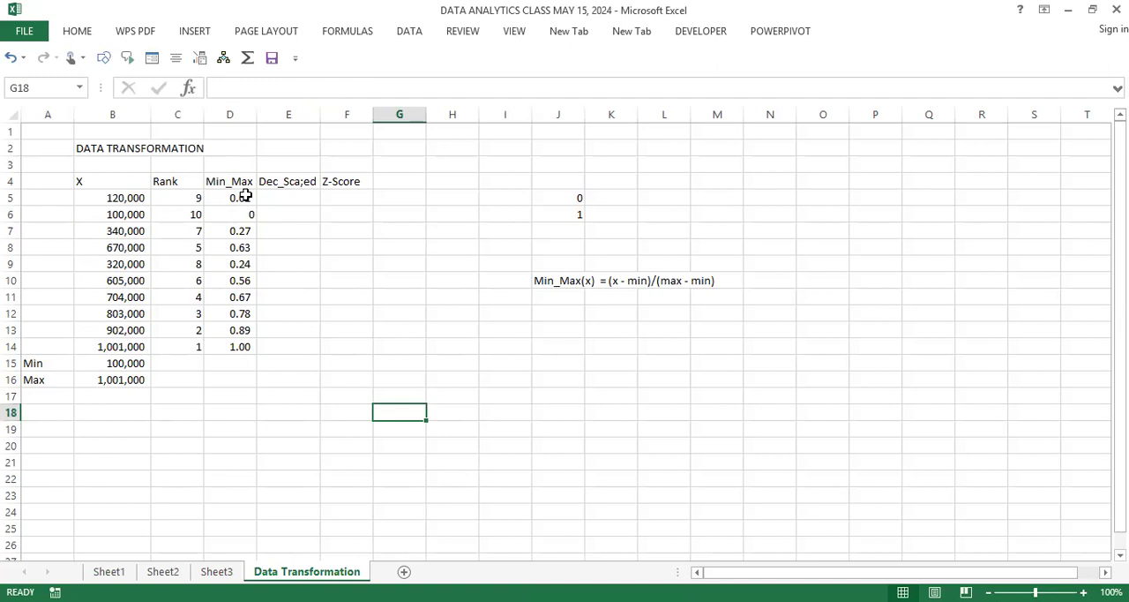
Step: Change the number format of the Min_Max values in D5:D14 to General
drag(245, 196, 234, 345)
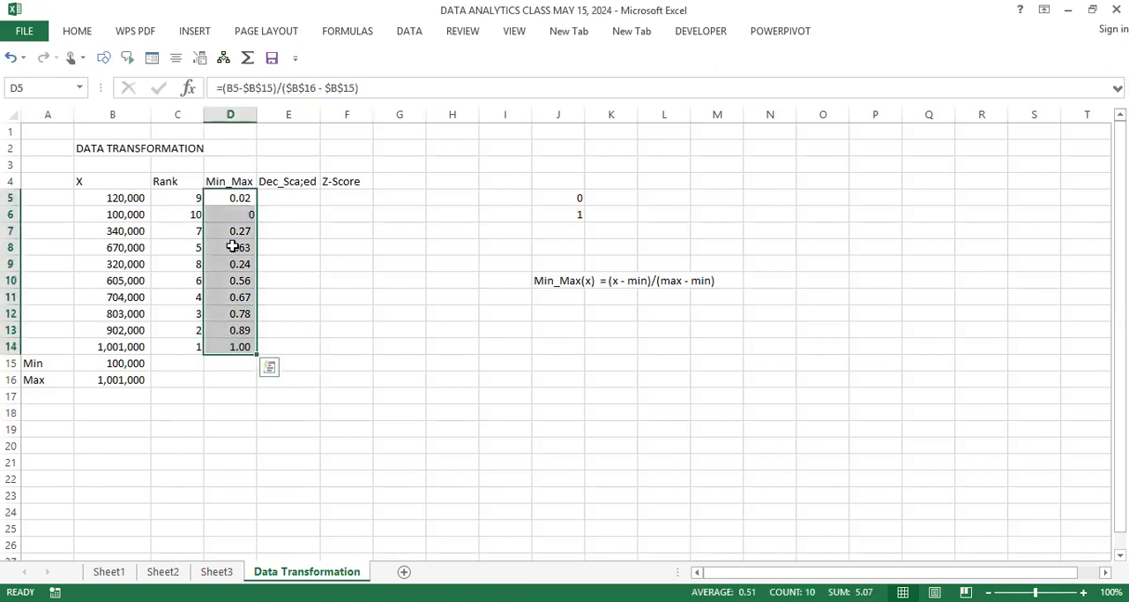
right_click(232, 247)
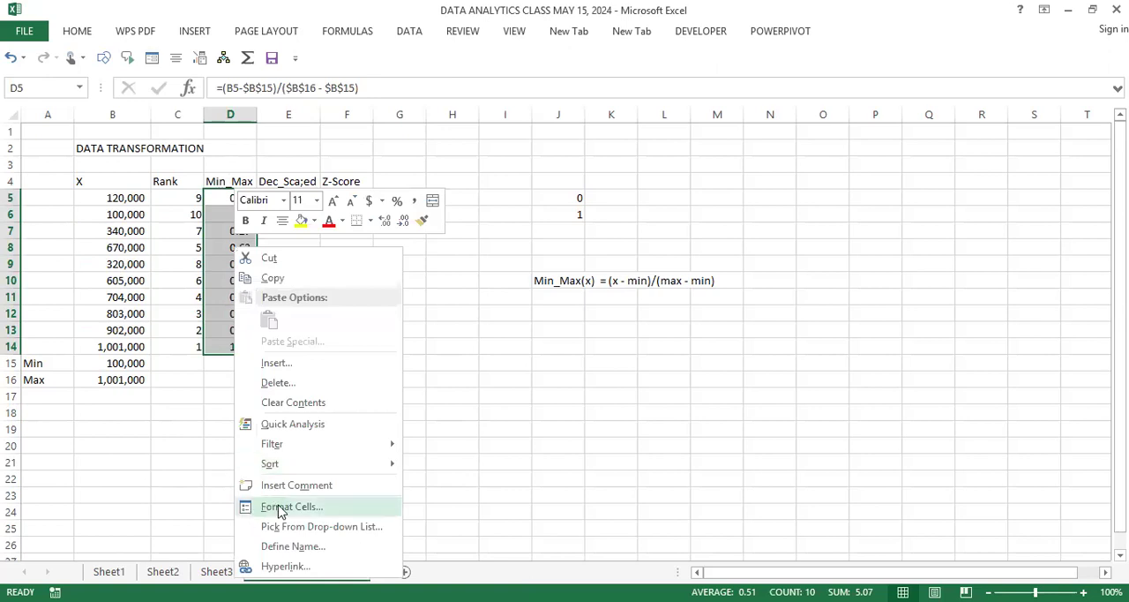
click(280, 508)
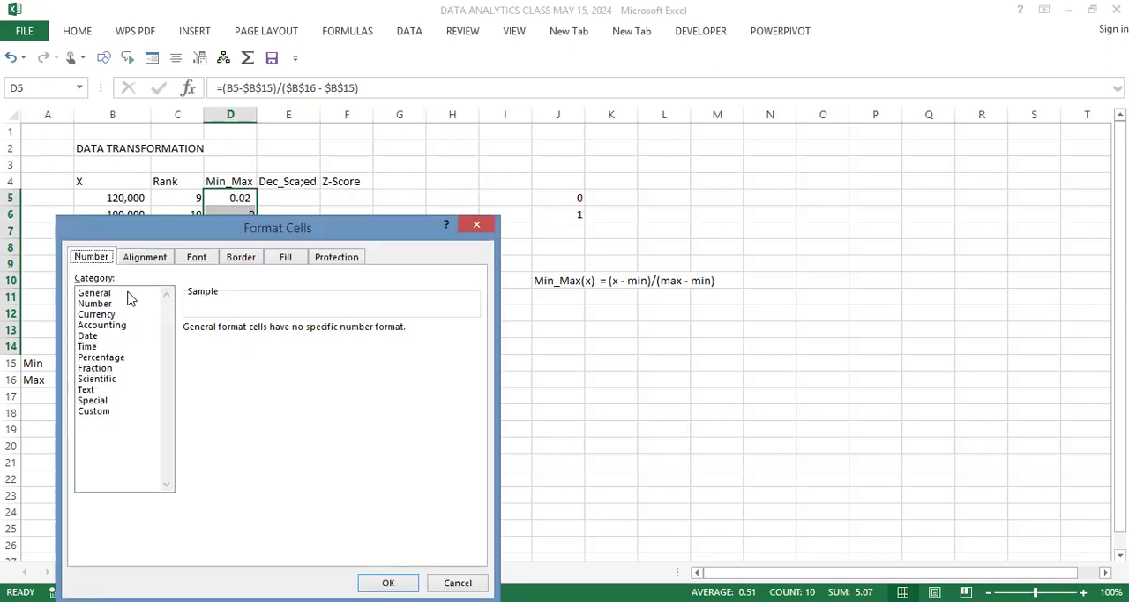
click(122, 295)
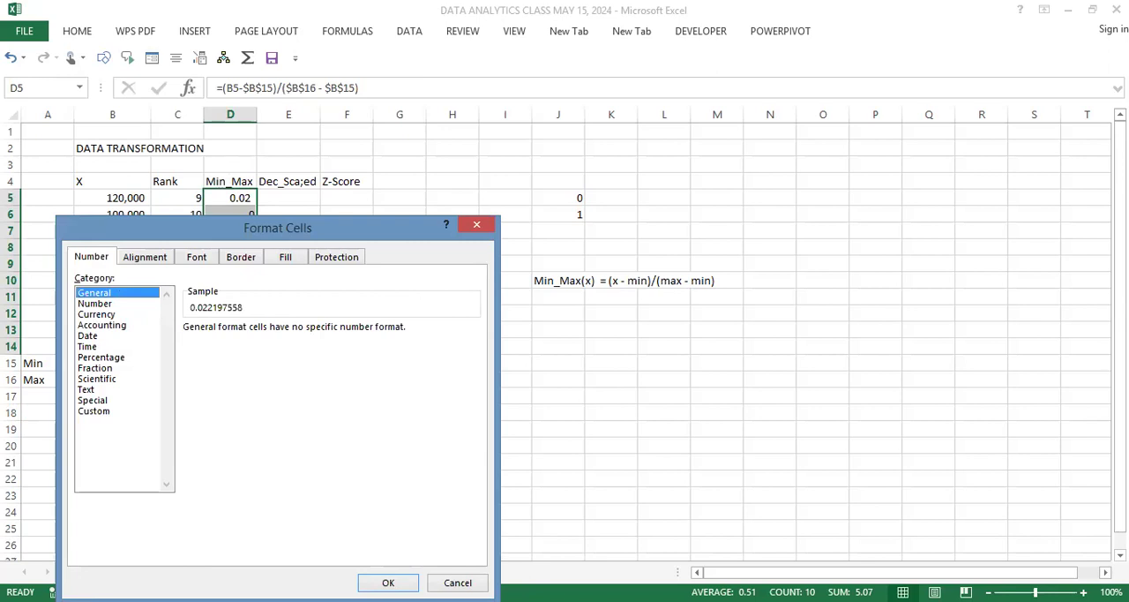
click(388, 582)
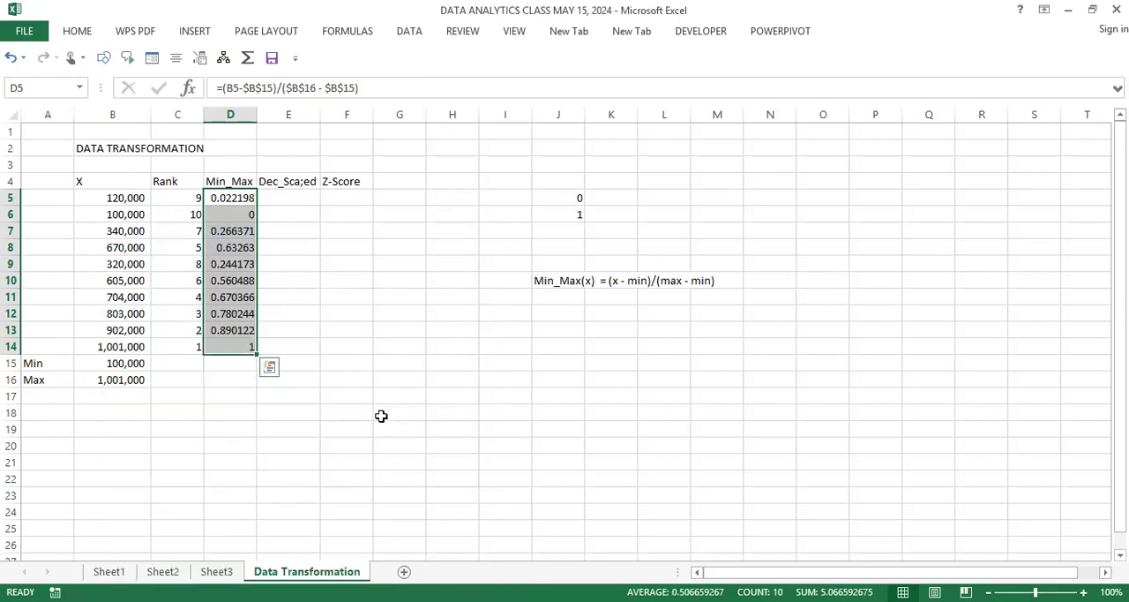
click(381, 415)
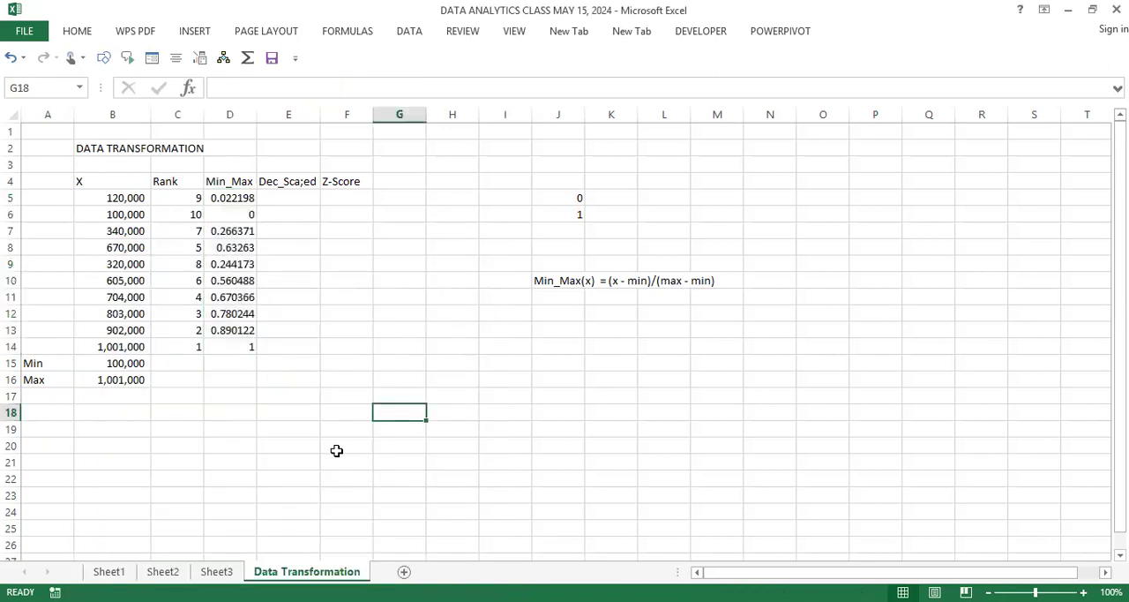
Step: Examine the Min_Max results for the largest and smallest X values and review the formula in D5
click(242, 348)
click(243, 215)
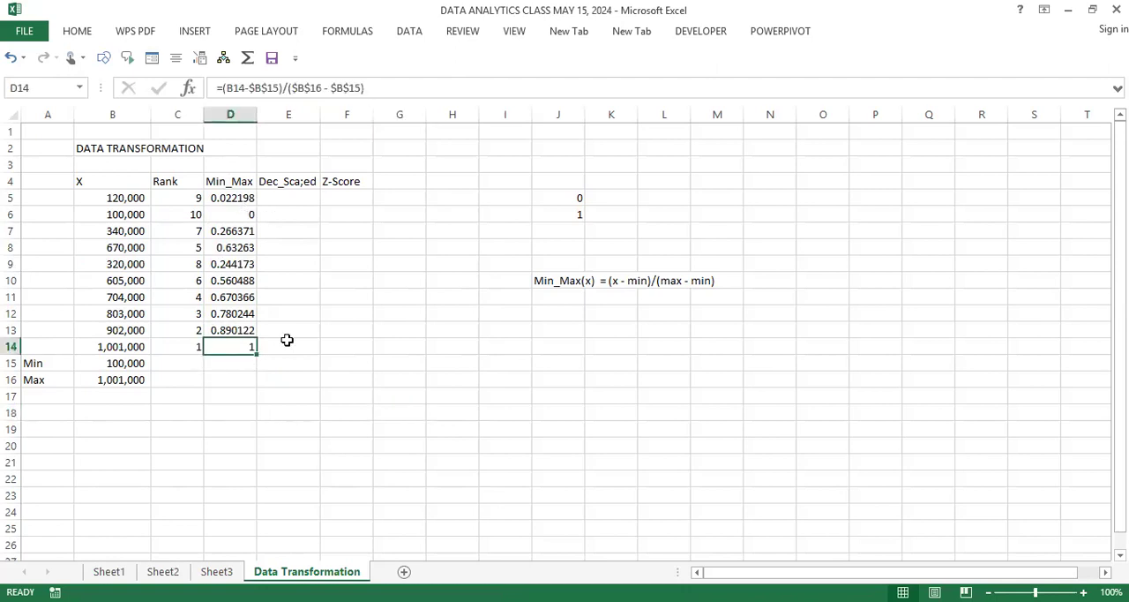
click(235, 362)
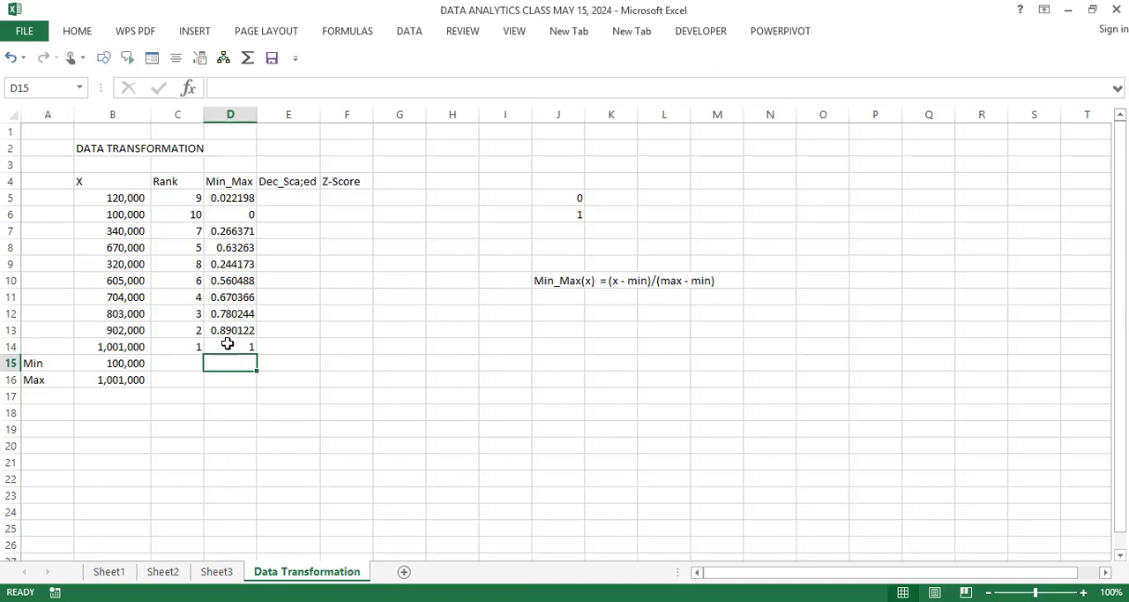
click(239, 200)
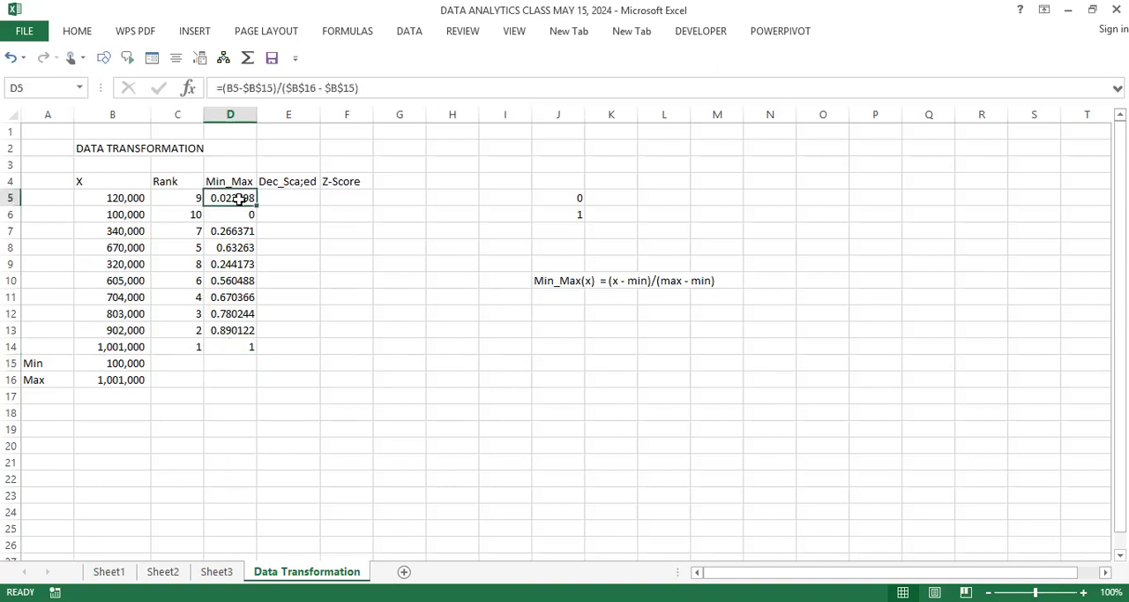
double_click(239, 200)
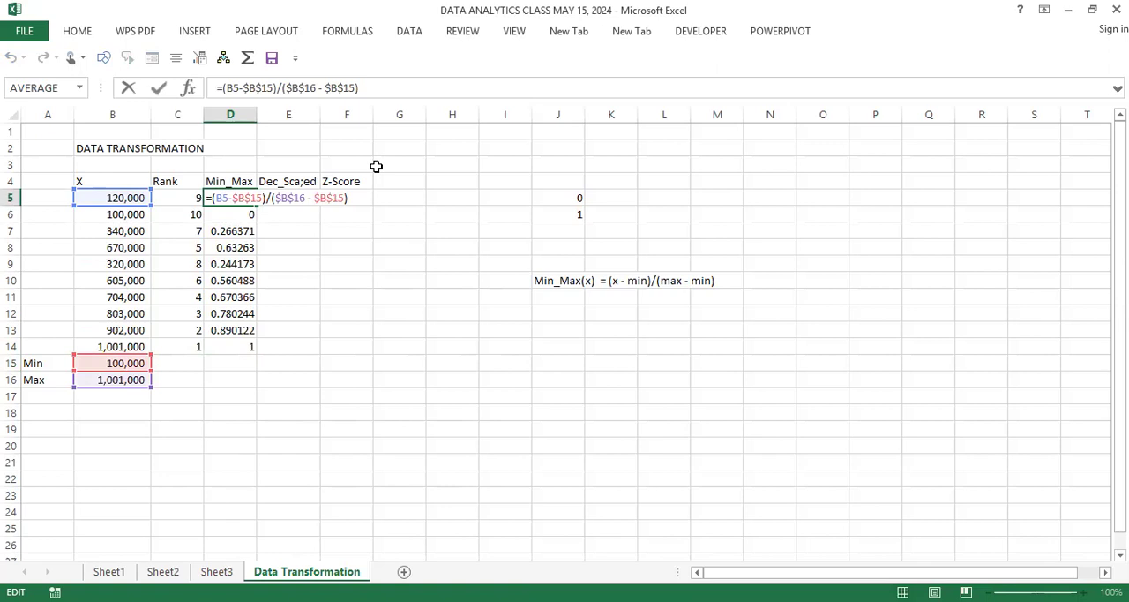
key(alt+Tab)
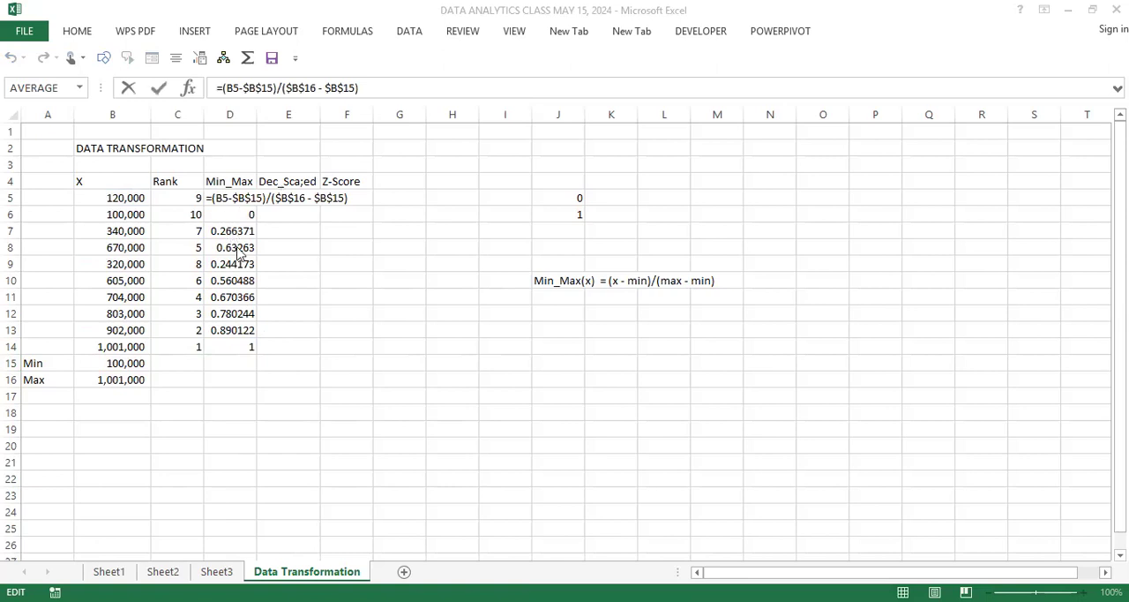
key(alt+Tab)
key(ctrl+Return)
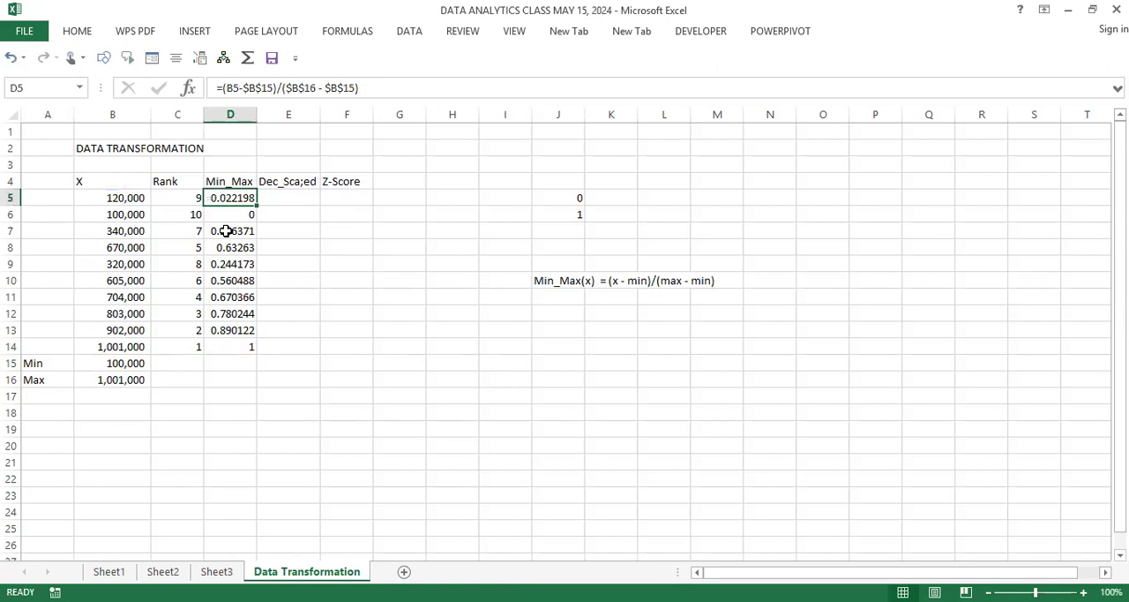
Step: Clear all Min_Max results and formulas below the column heading, from D5 down to D16
drag(238, 212, 234, 381)
key(Delete)
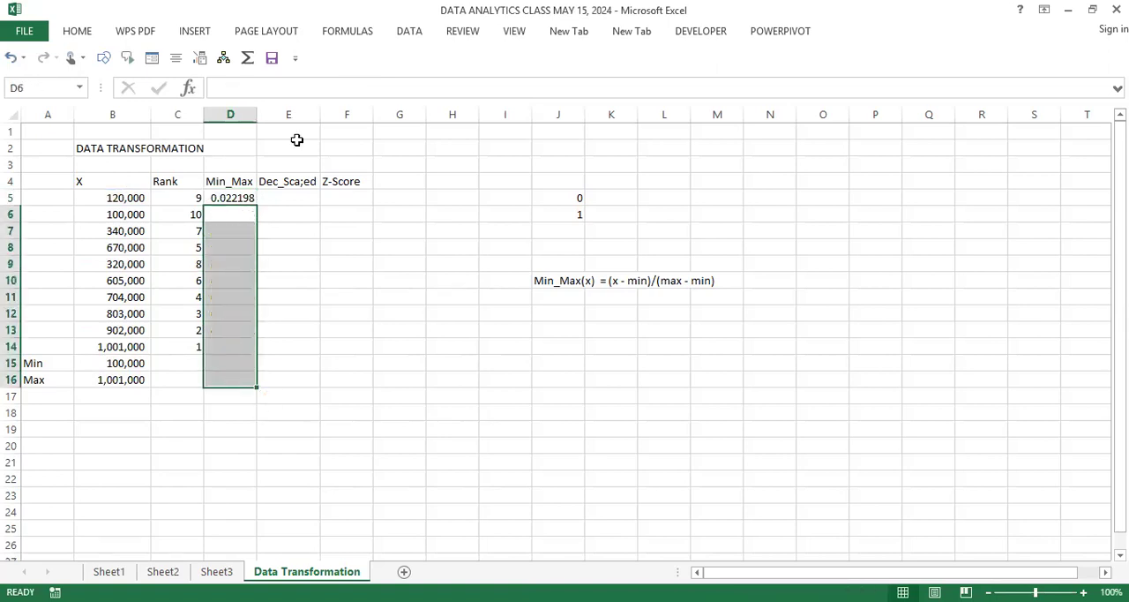
click(243, 198)
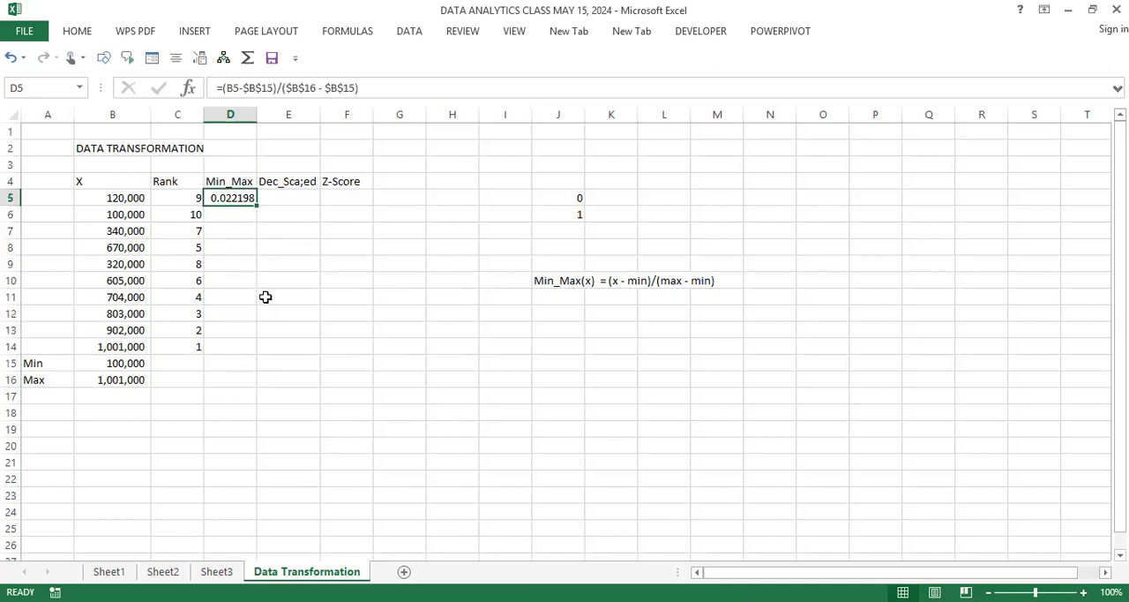
key(Delete)
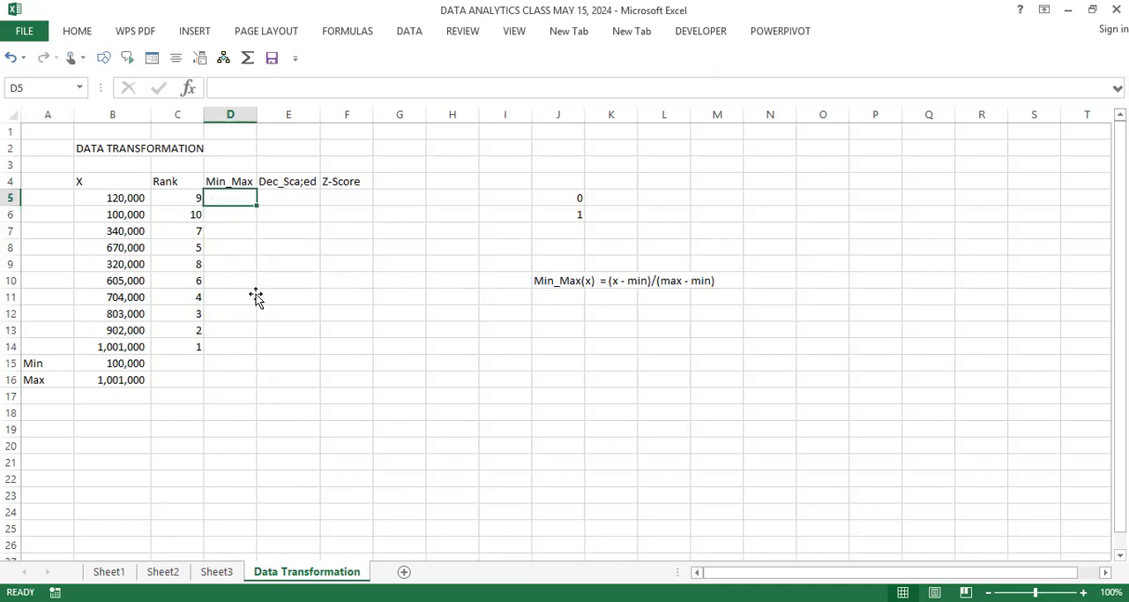
click(254, 297)
click(242, 204)
Step: Set the Min_Max(x) formula note in J10 to font size 14 and make it bold
click(555, 283)
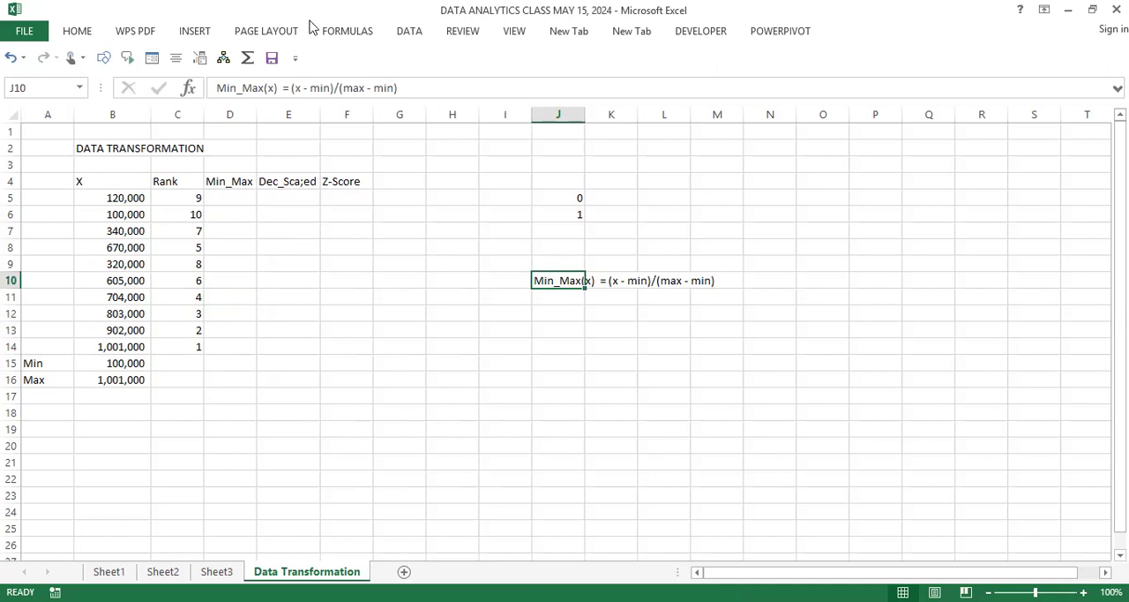
click(72, 34)
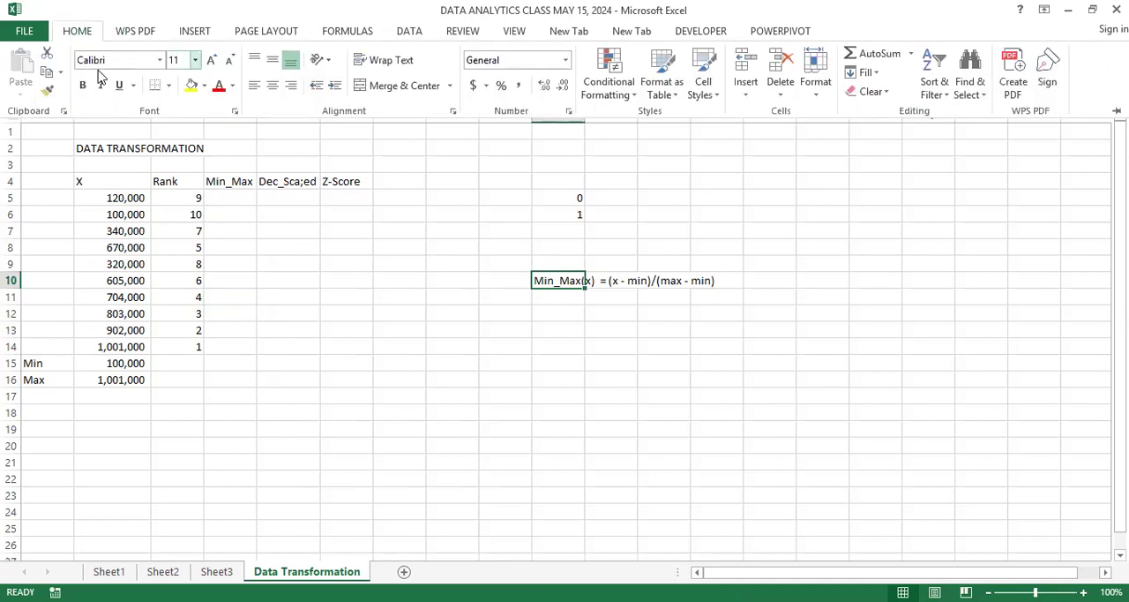
click(195, 60)
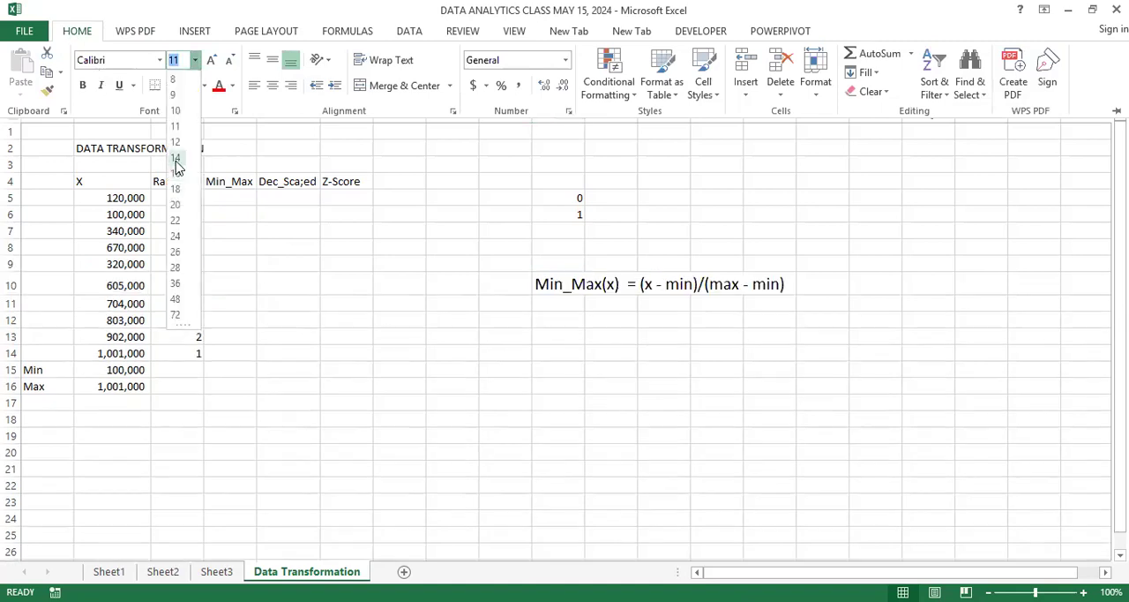
click(175, 159)
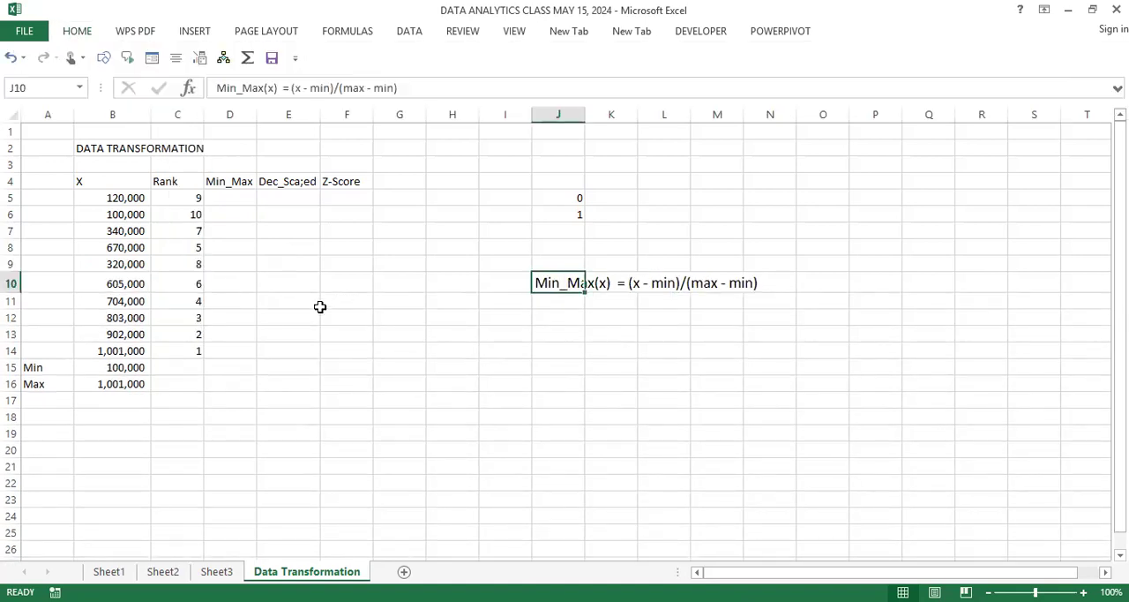
key(ctrl+b)
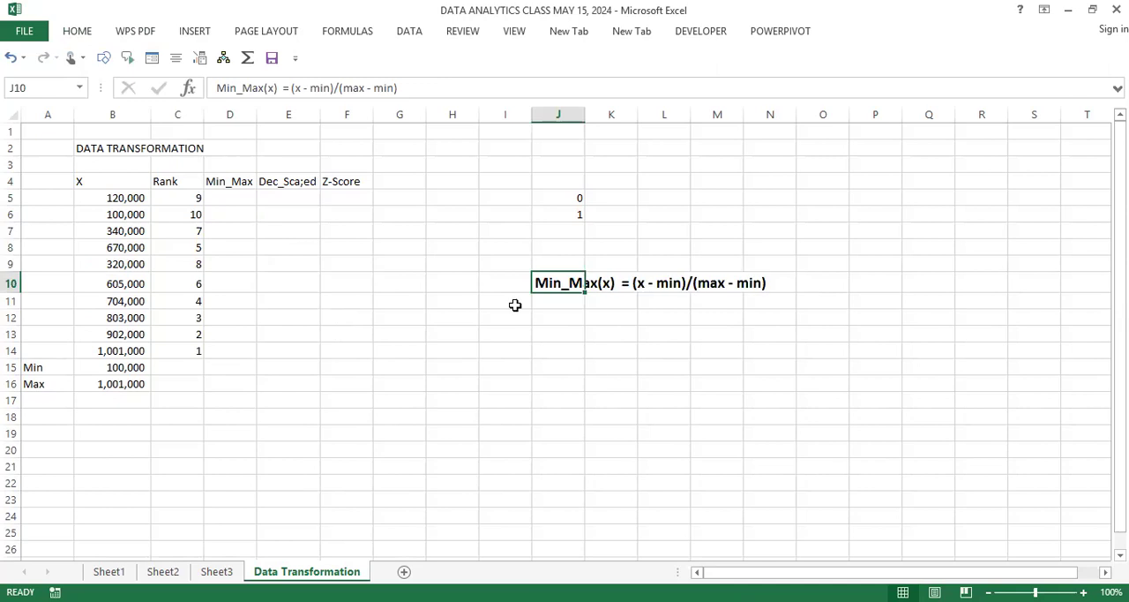
click(593, 368)
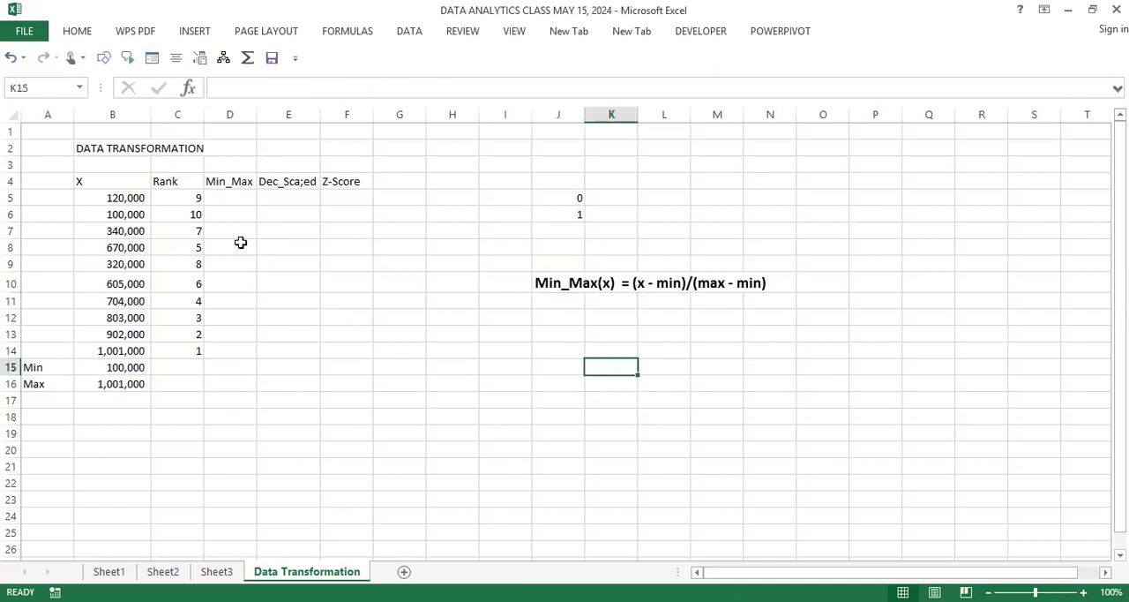
Step: Move the values 0 and 1 from J5:J6 to P10:P11 beside the formula note and make them bold
click(236, 197)
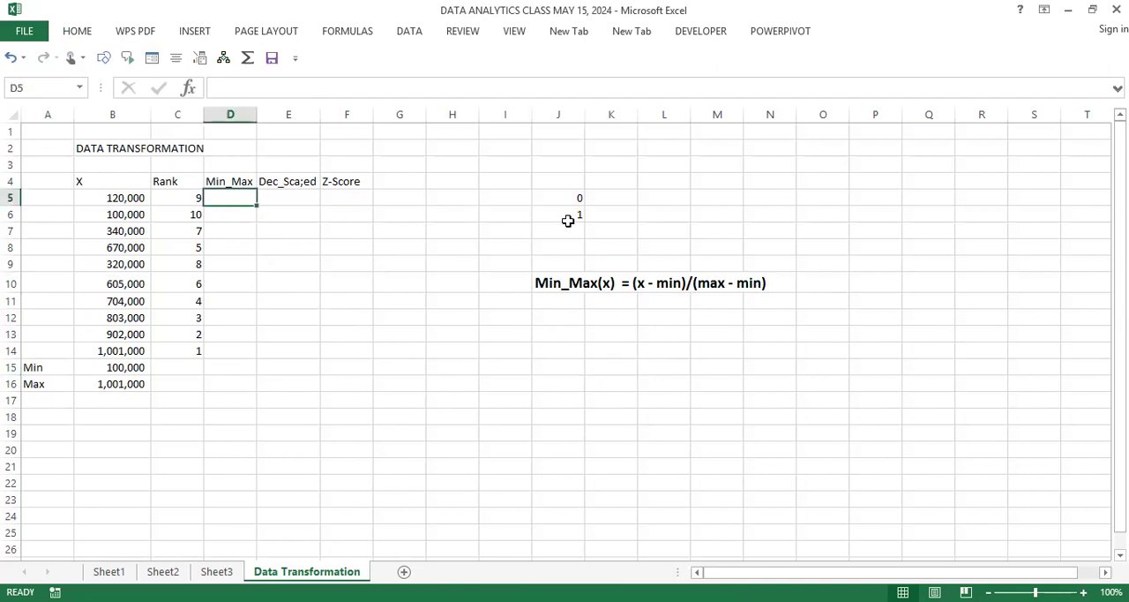
click(554, 303)
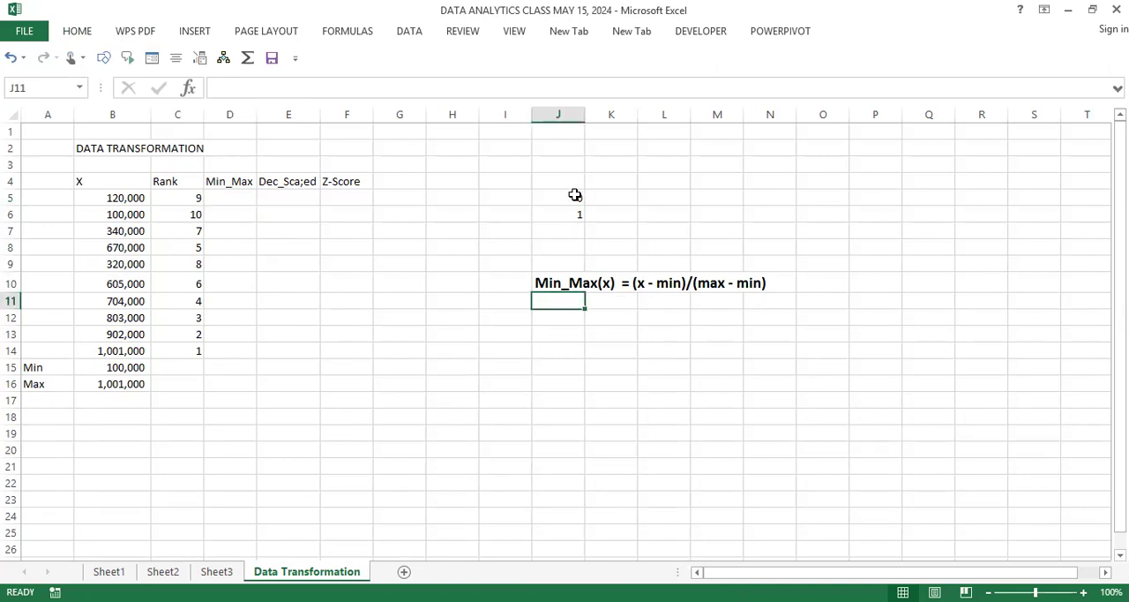
drag(574, 195, 574, 226)
drag(737, 340, 879, 350)
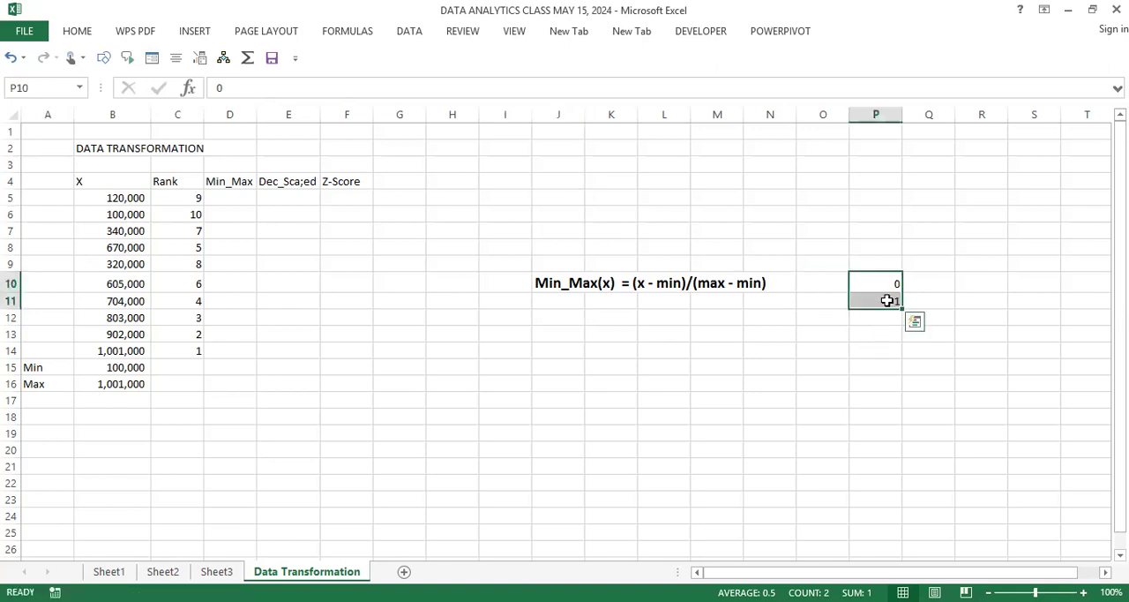
click(884, 285)
drag(883, 285, 883, 301)
key(ctrl+b)
click(648, 413)
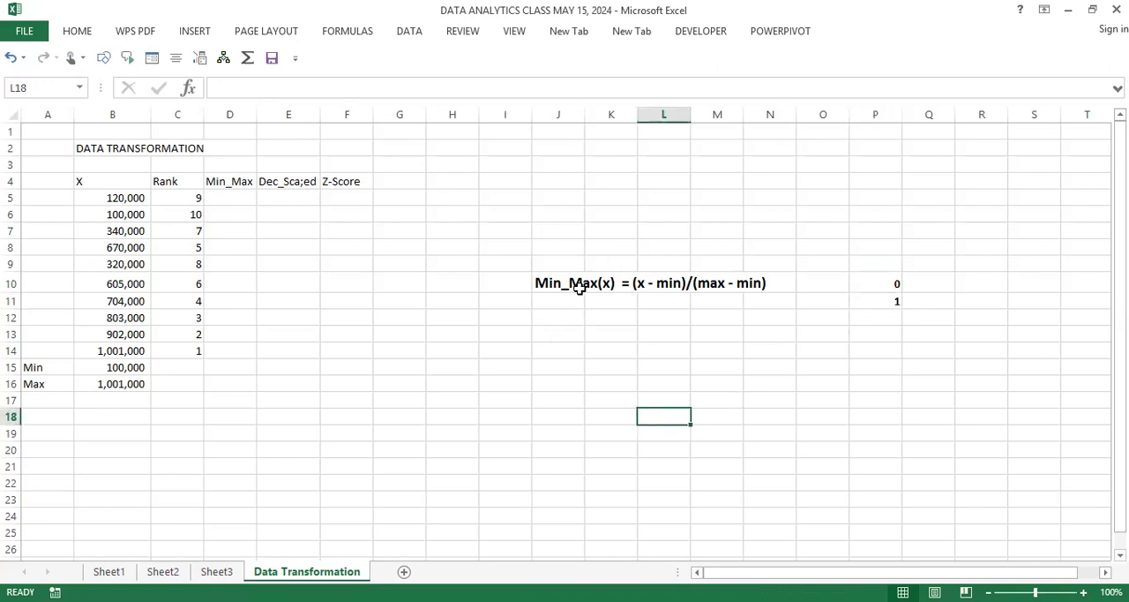
Step: Examine the smallest and largest X values in B6 and B14, their Min_Max cells in column D, and the maximum in B16
click(233, 200)
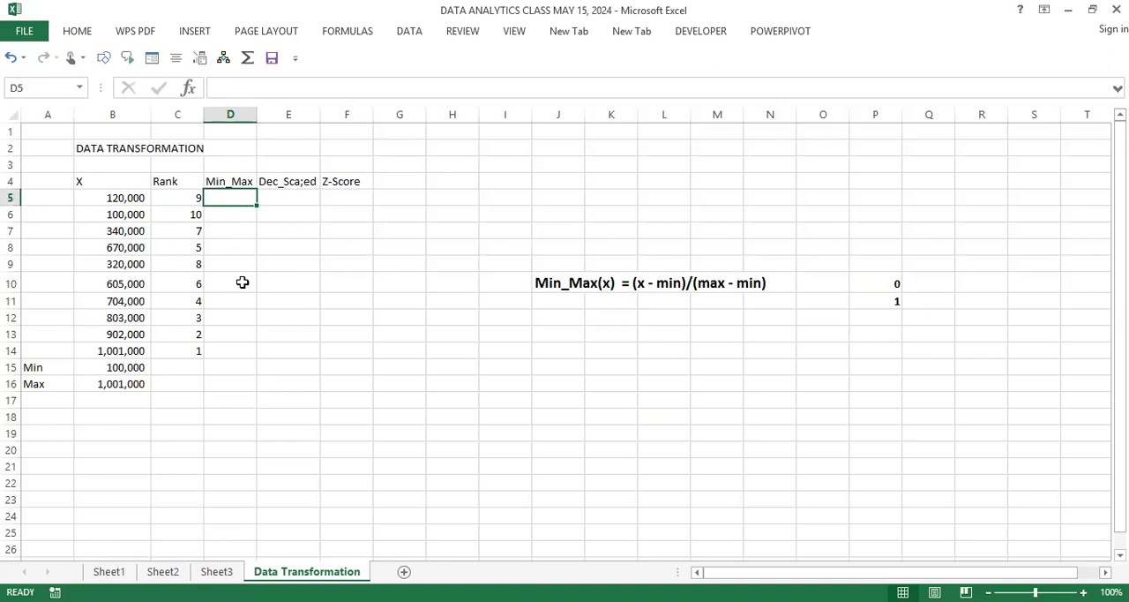
click(238, 282)
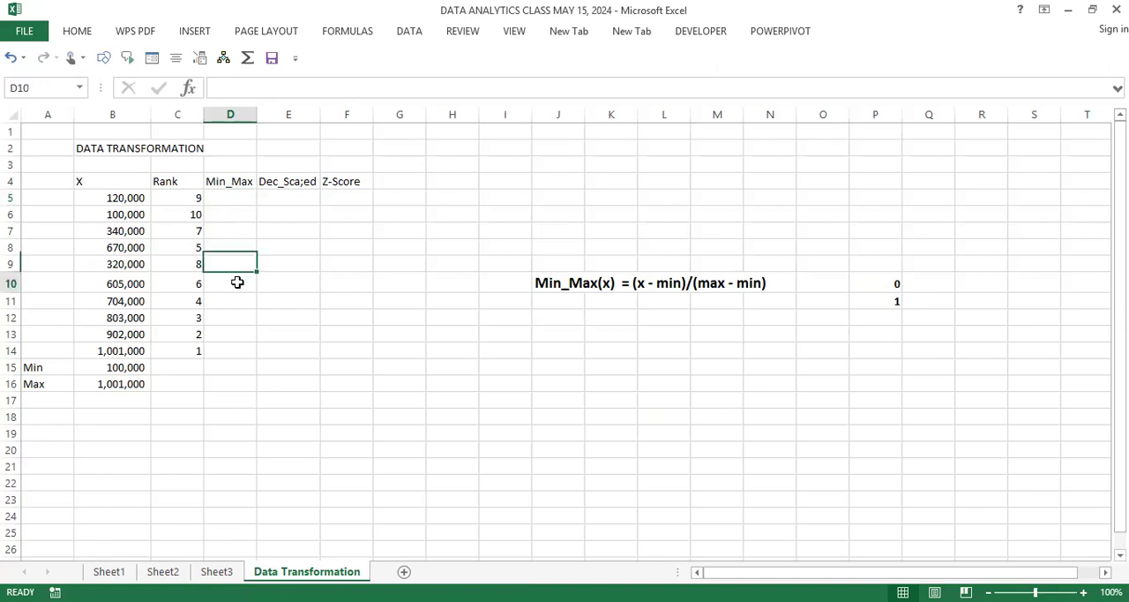
click(118, 214)
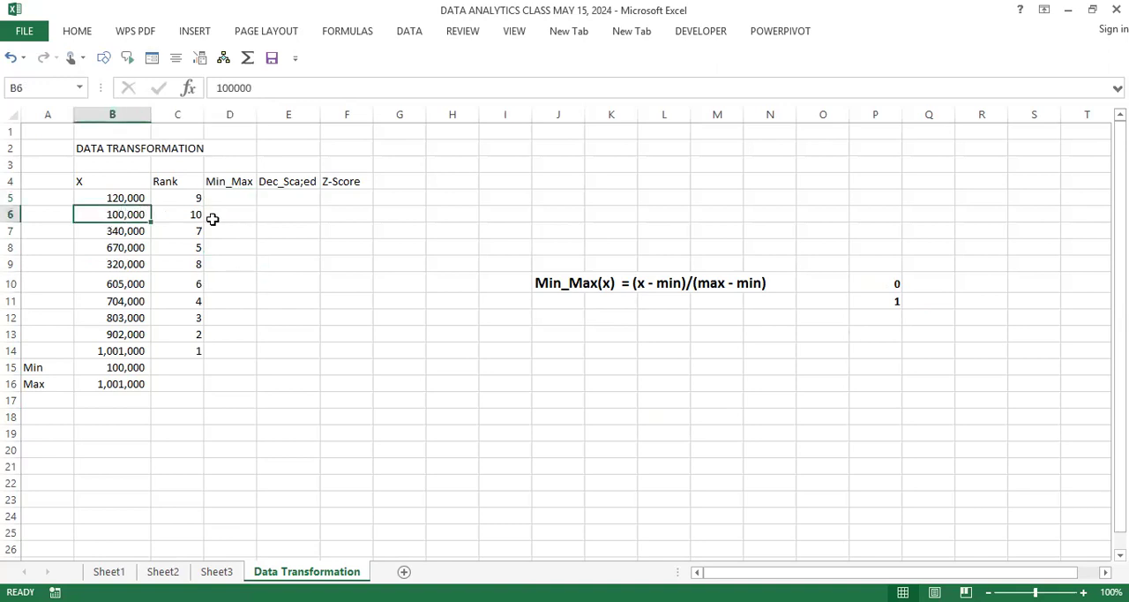
key(Right)
key(Right)
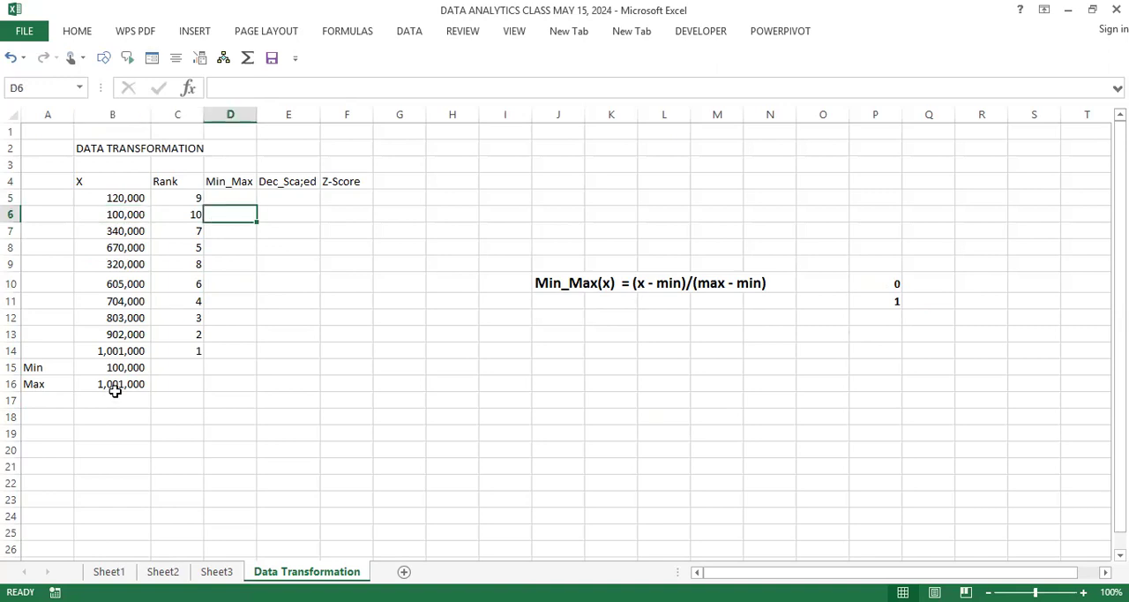
click(118, 389)
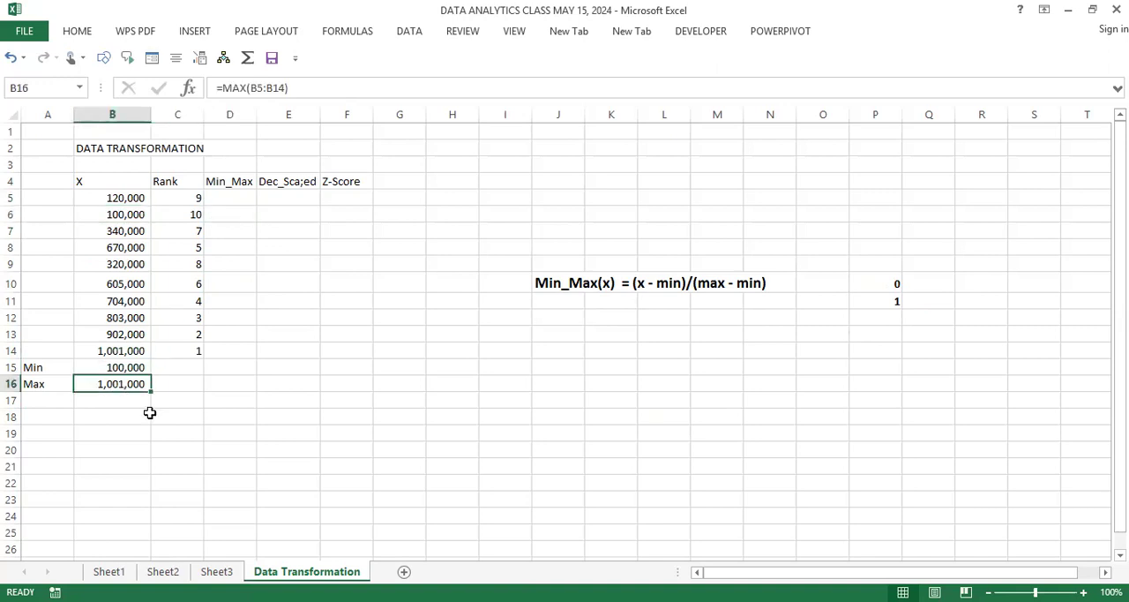
click(140, 352)
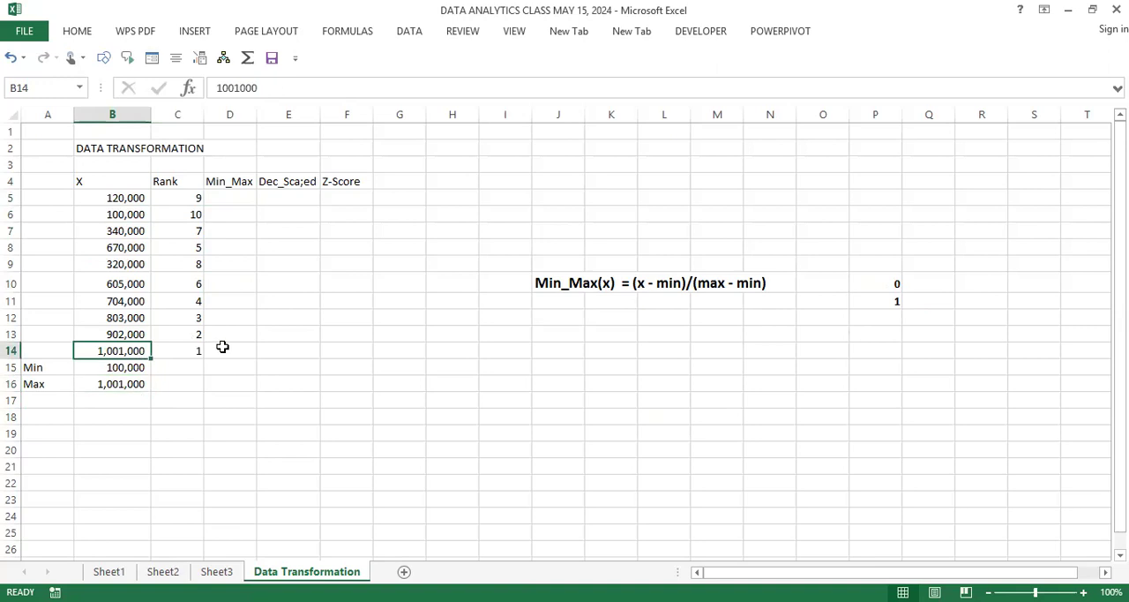
key(Right)
key(Right)
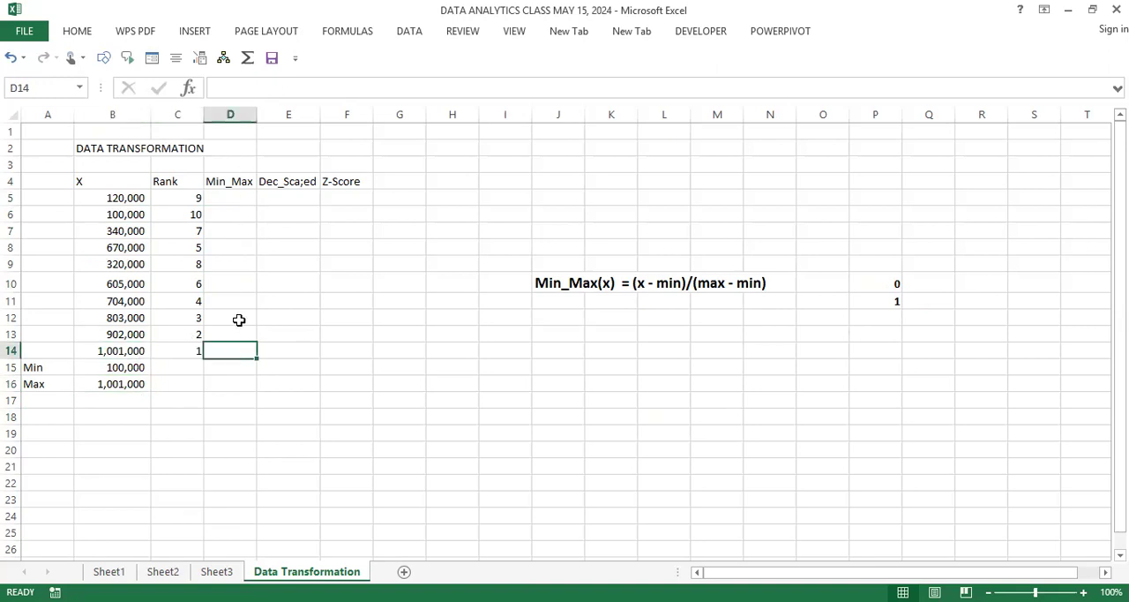
click(235, 195)
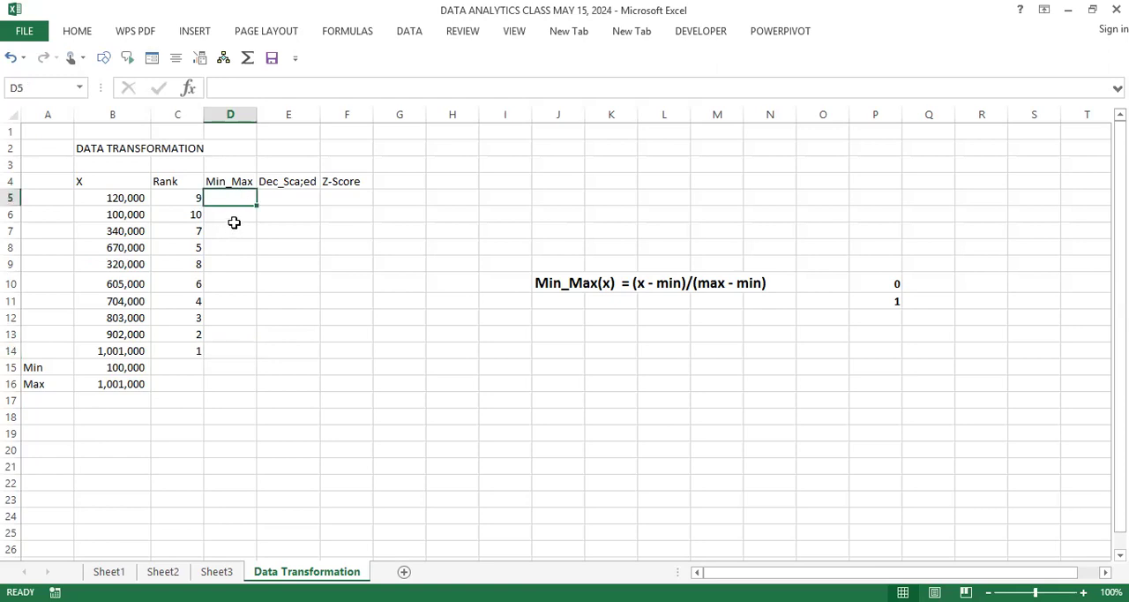
click(233, 223)
click(236, 202)
text(=)
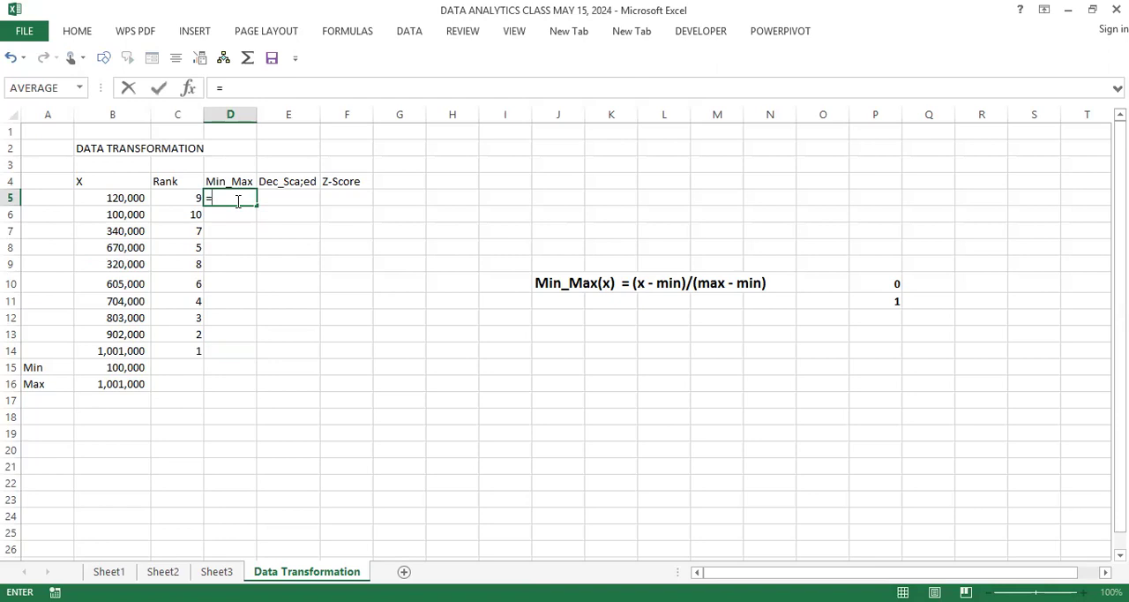
text(()
click(122, 199)
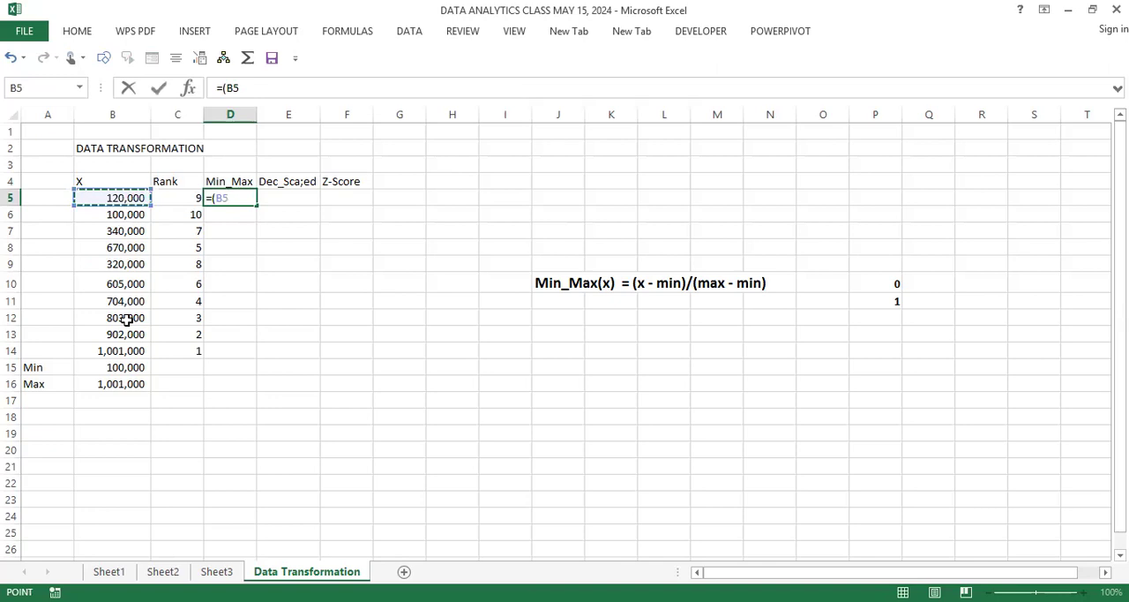
text(-)
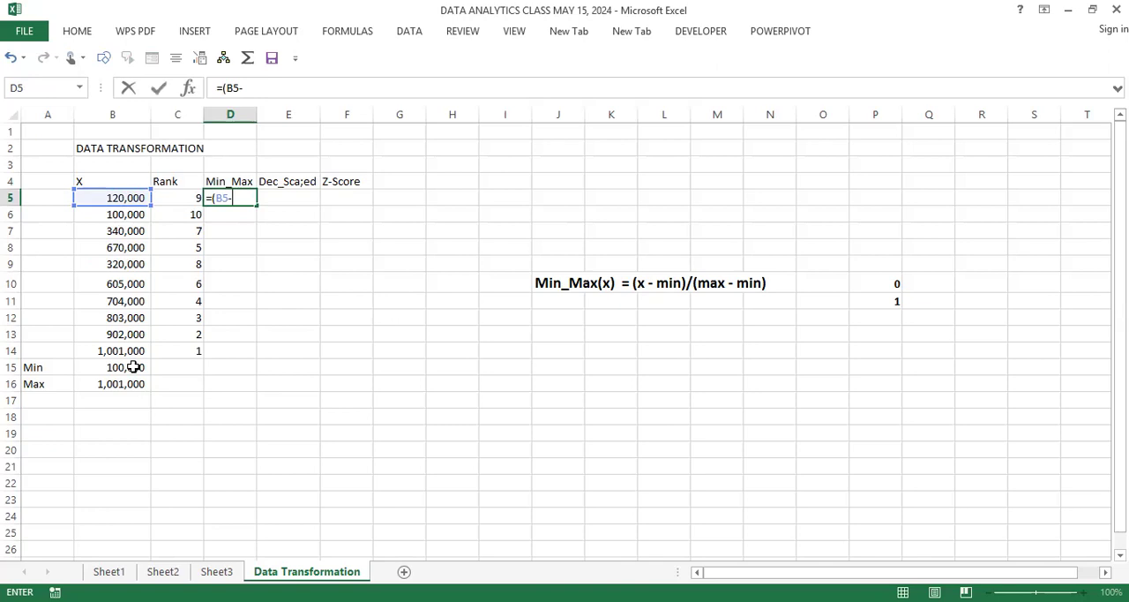
key(Escape)
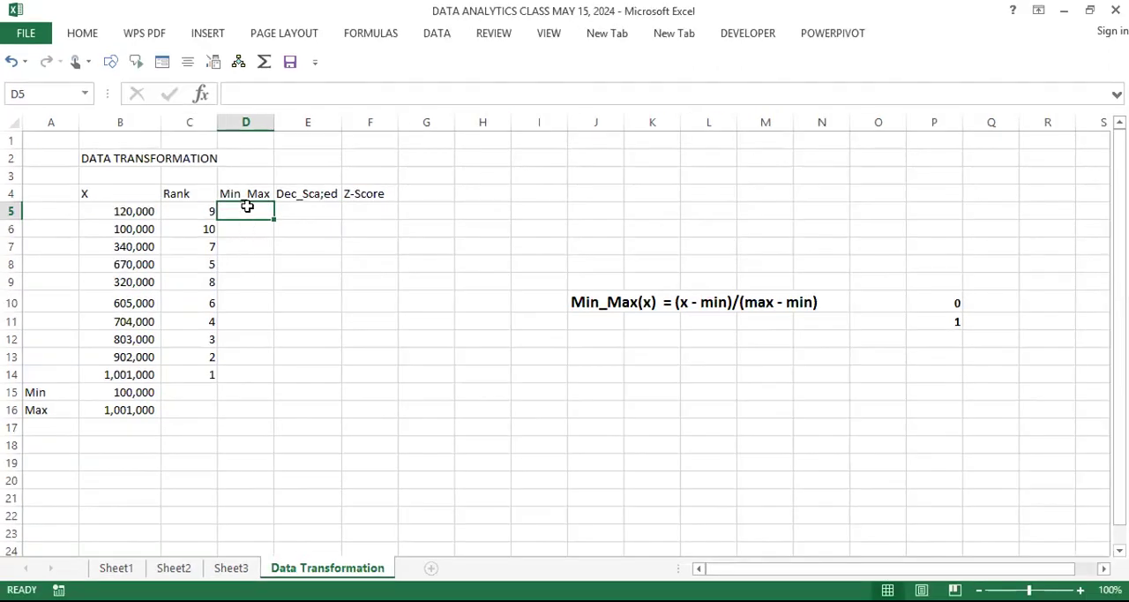
Step: Begin the min-max formula in D5 with the numerator =(B5-$B$15) and a division sign, using an absolute reference for the minimum
text(=)
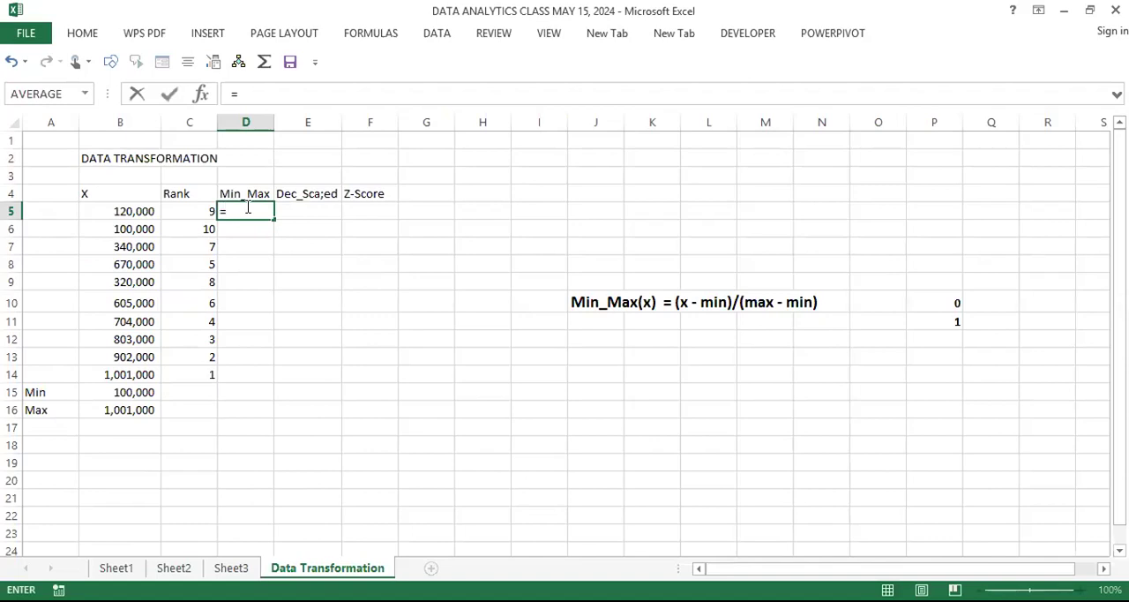
text(()
click(140, 211)
text(-)
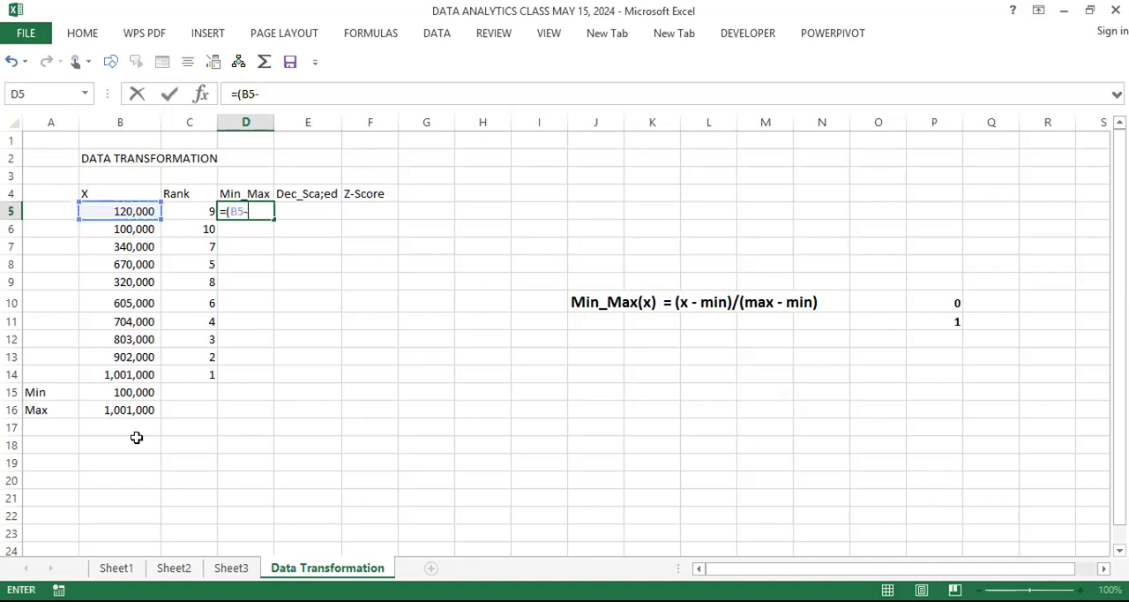
click(127, 393)
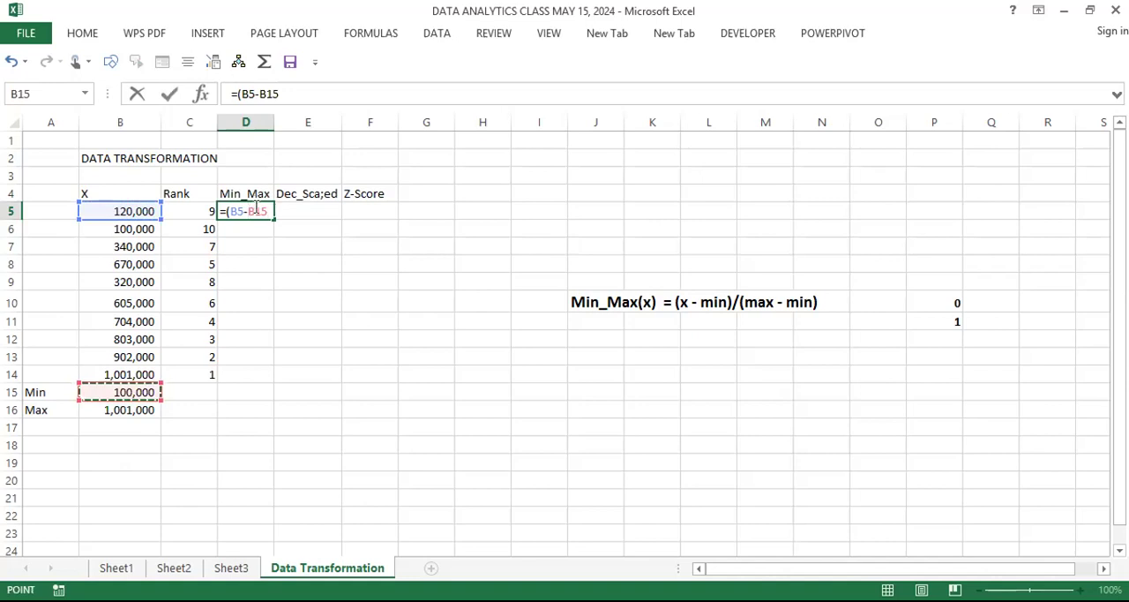
click(255, 211)
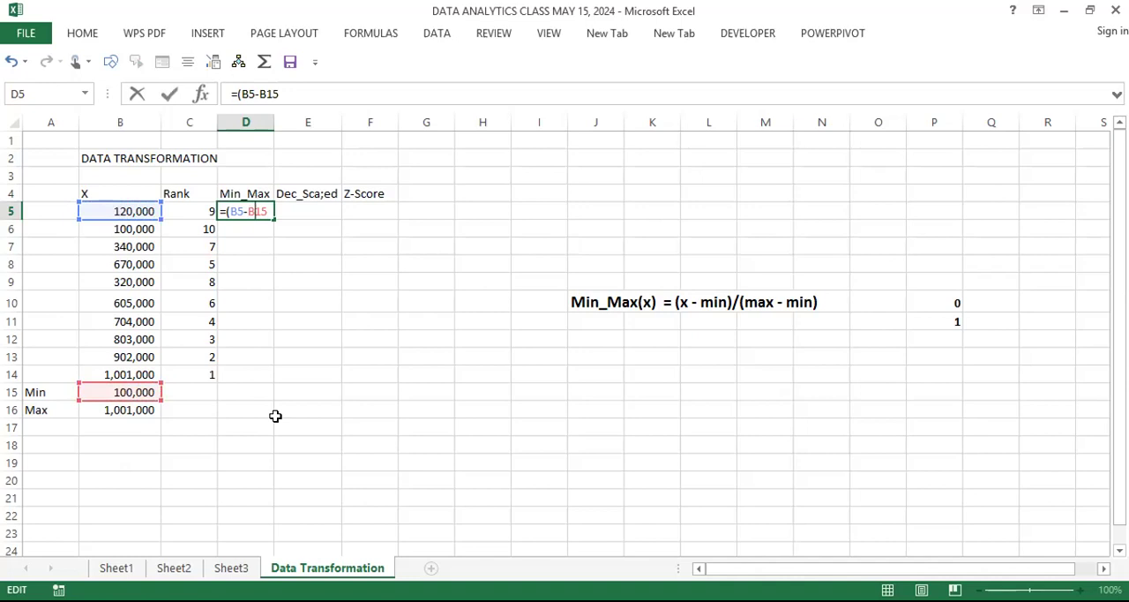
key(F4)
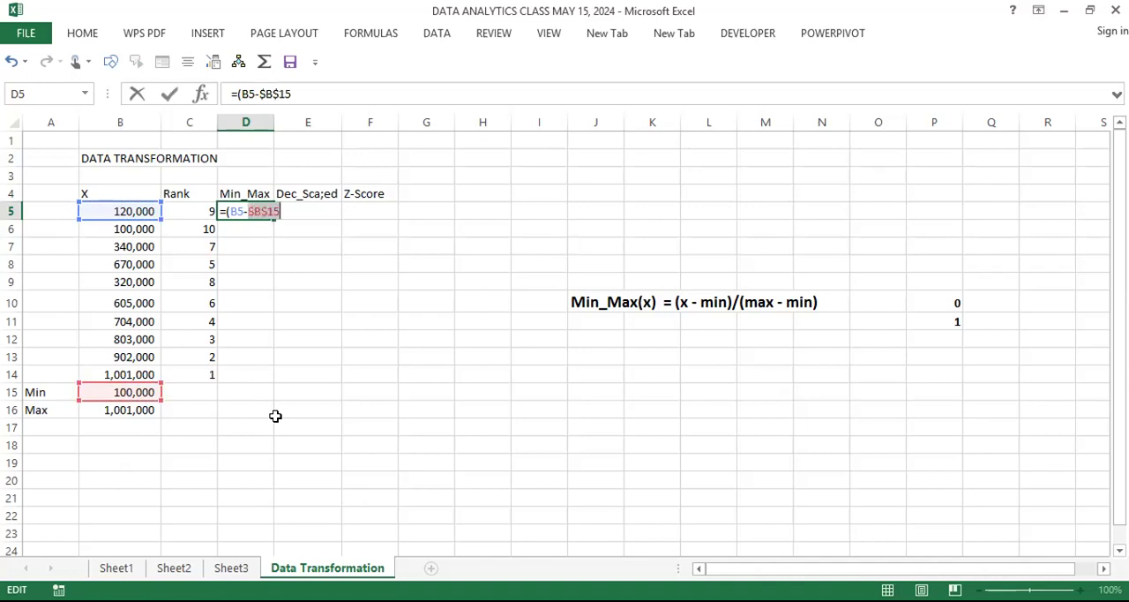
key(Right)
text()/)
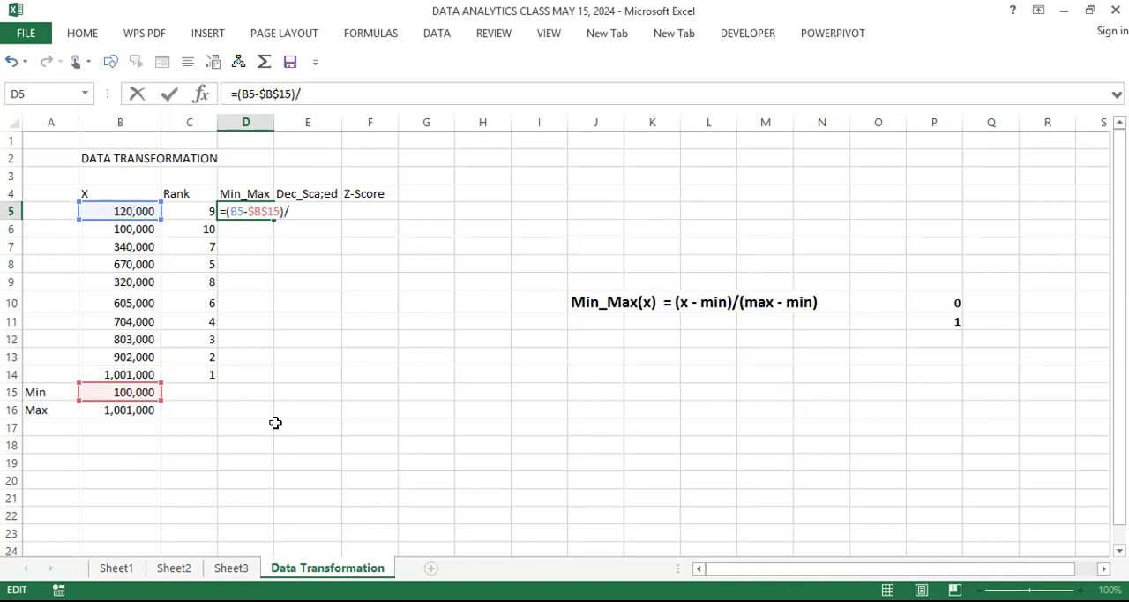
Step: Complete the D5 formula with the denominator ($B$16 - $B$15), using absolute references for maximum and minimum, and enter it
text(()
click(133, 409)
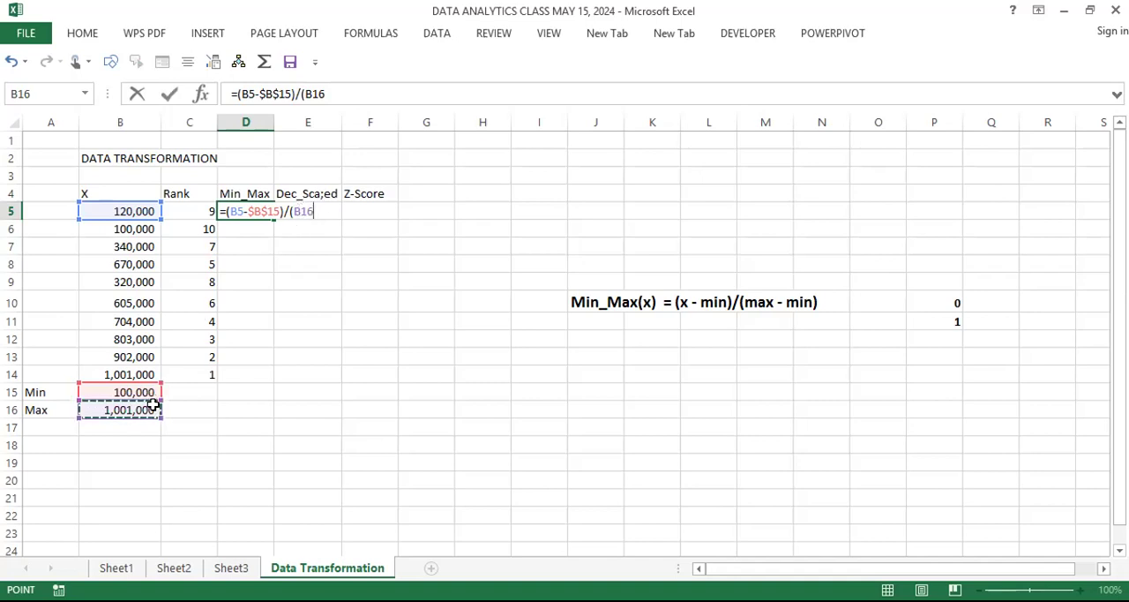
click(304, 219)
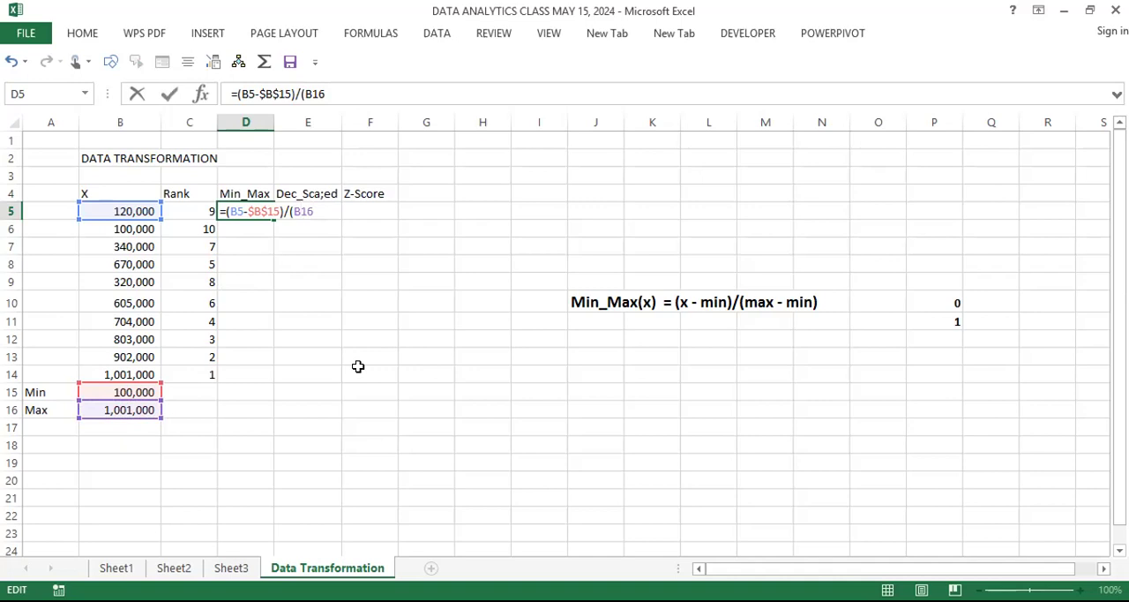
key(F4)
key(Right)
text(-)
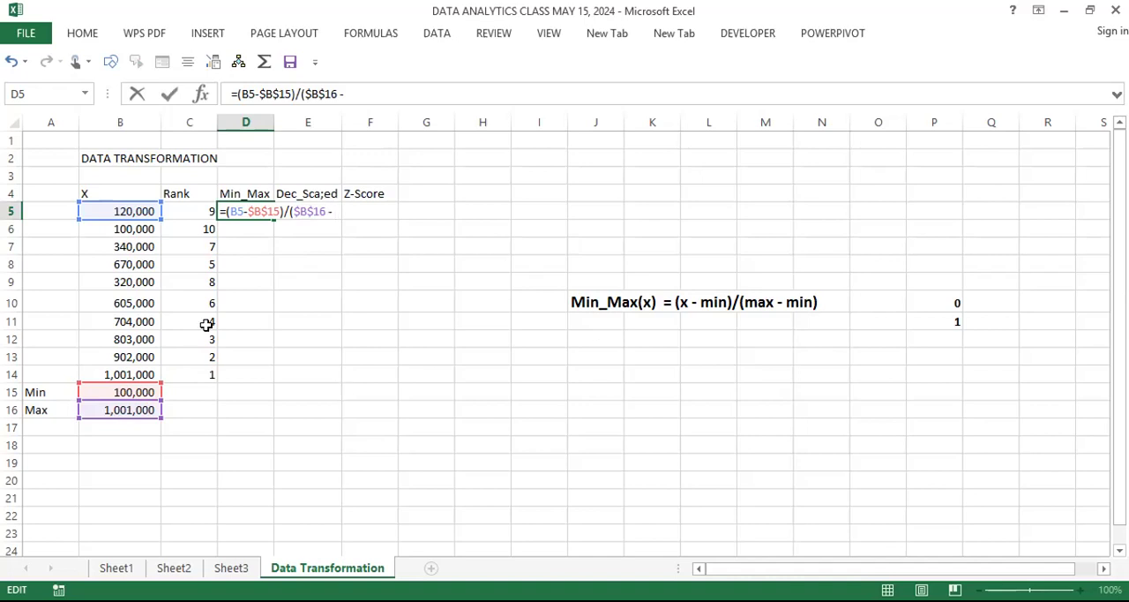
click(132, 392)
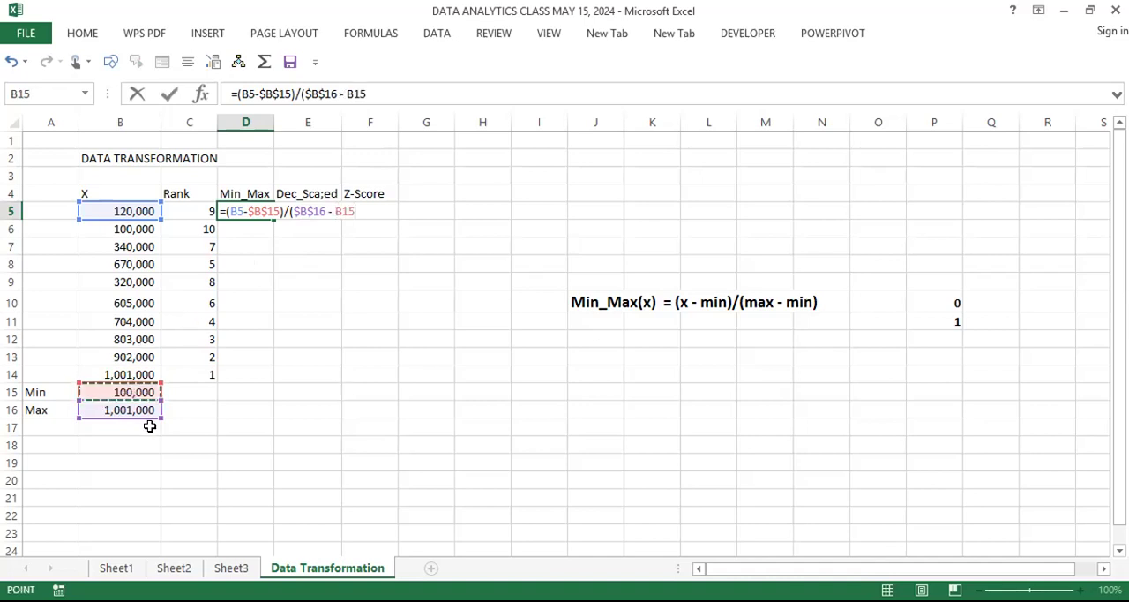
click(342, 211)
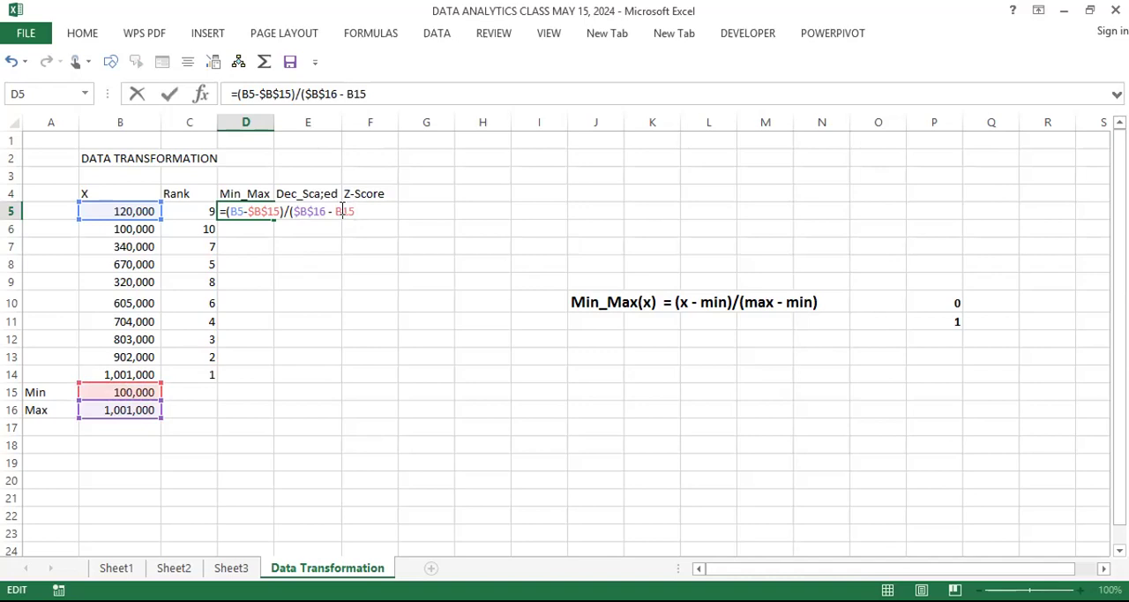
key(F4)
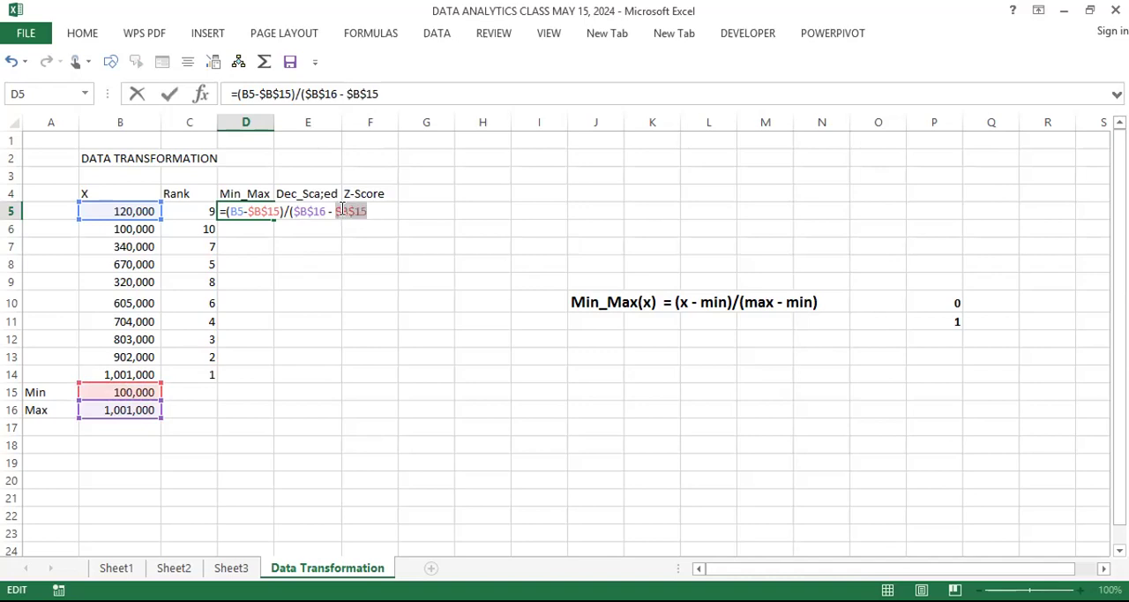
key(Right)
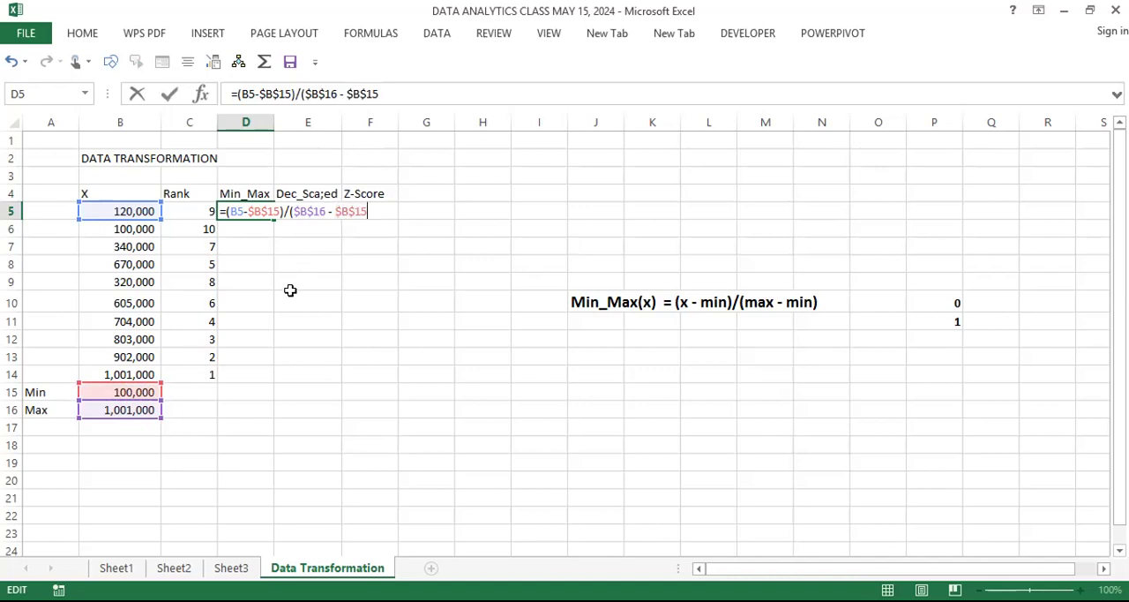
text())
key(Return)
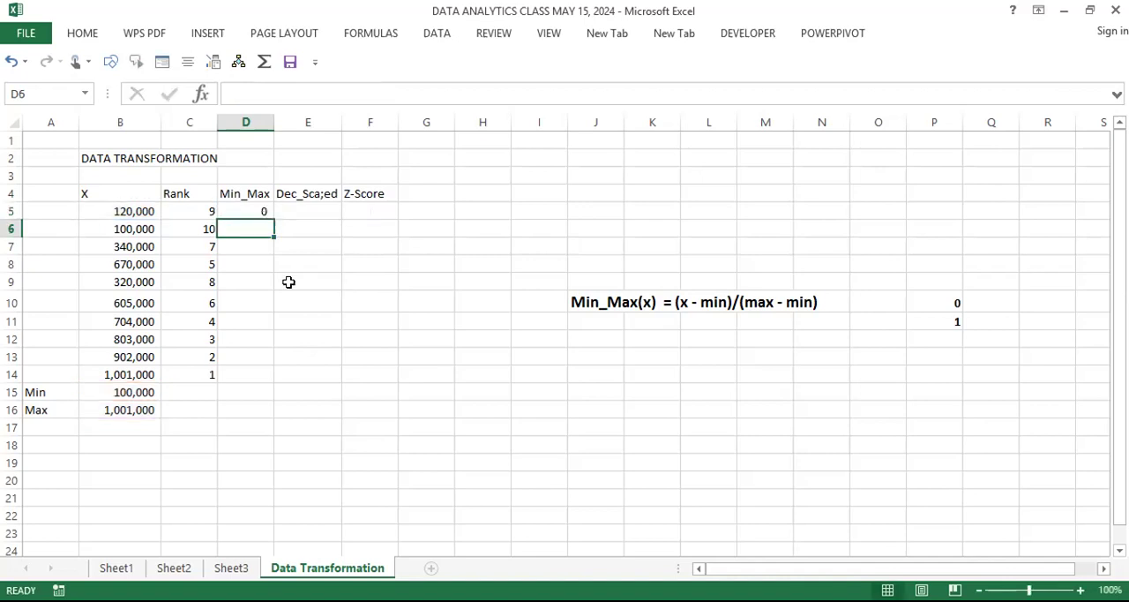
Step: Copy the min-max formula from D5 down to D14 and show the results with two decimals
click(258, 210)
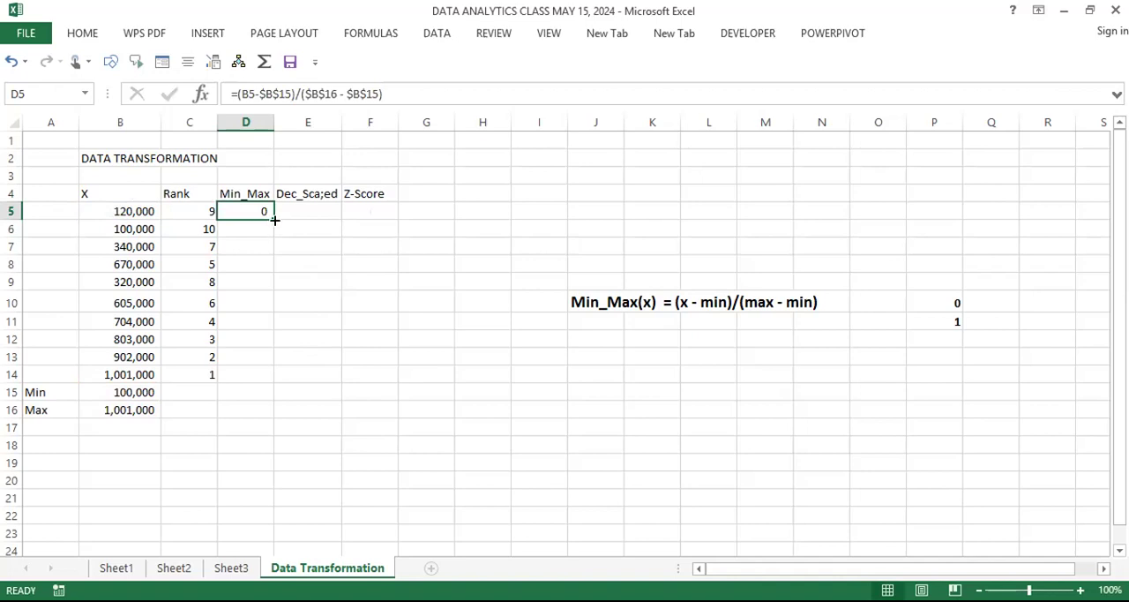
drag(274, 219, 259, 374)
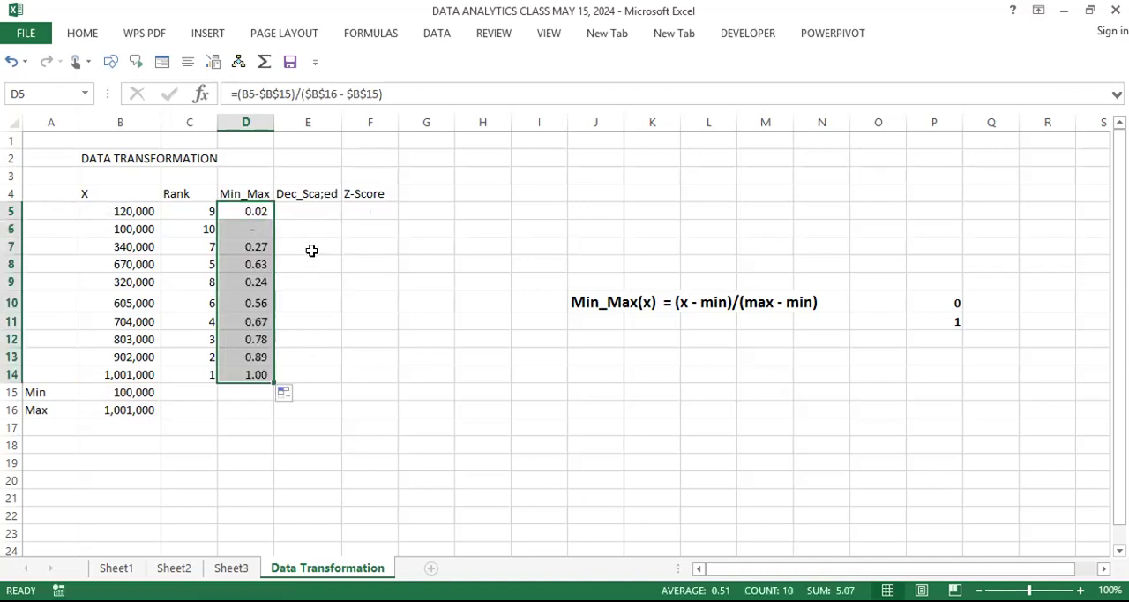
Step: Apply the Number format to the Min_Max cell D6 of the smallest X value
click(252, 226)
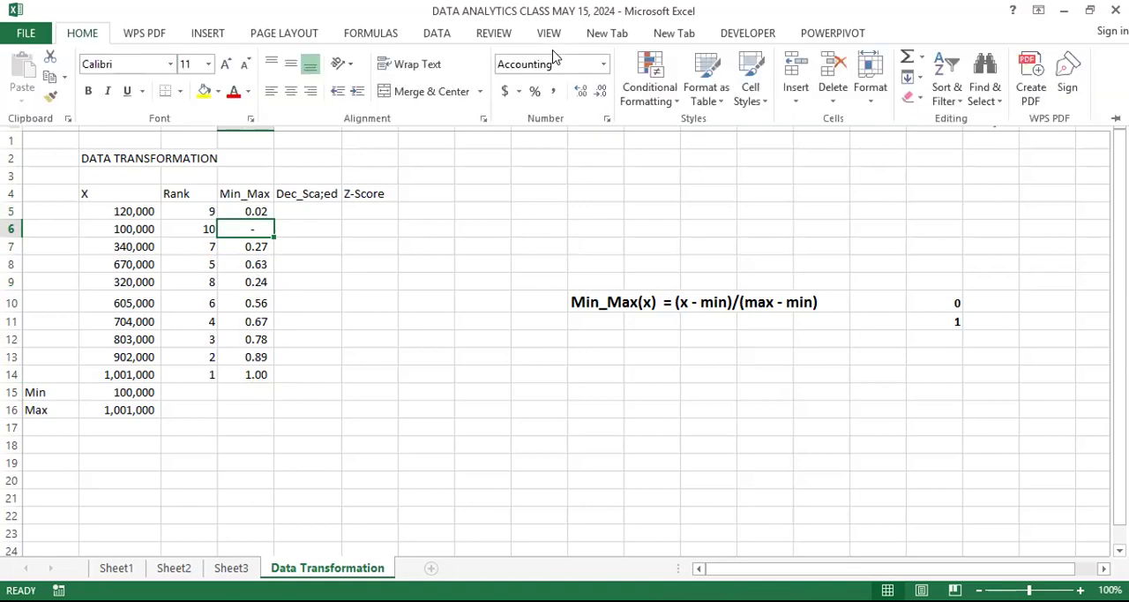
click(580, 91)
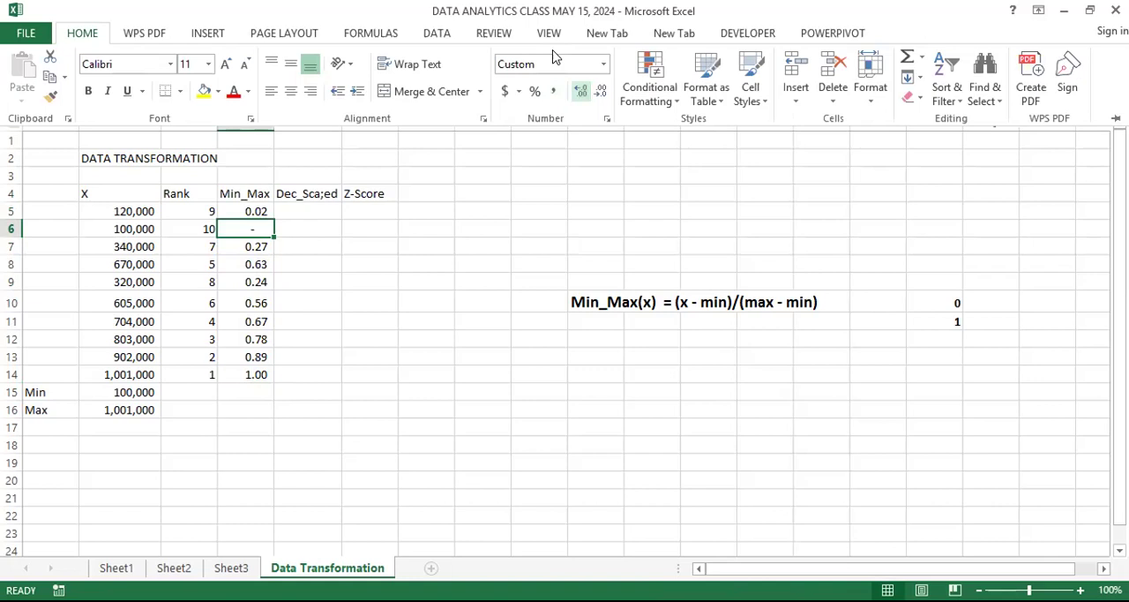
click(601, 91)
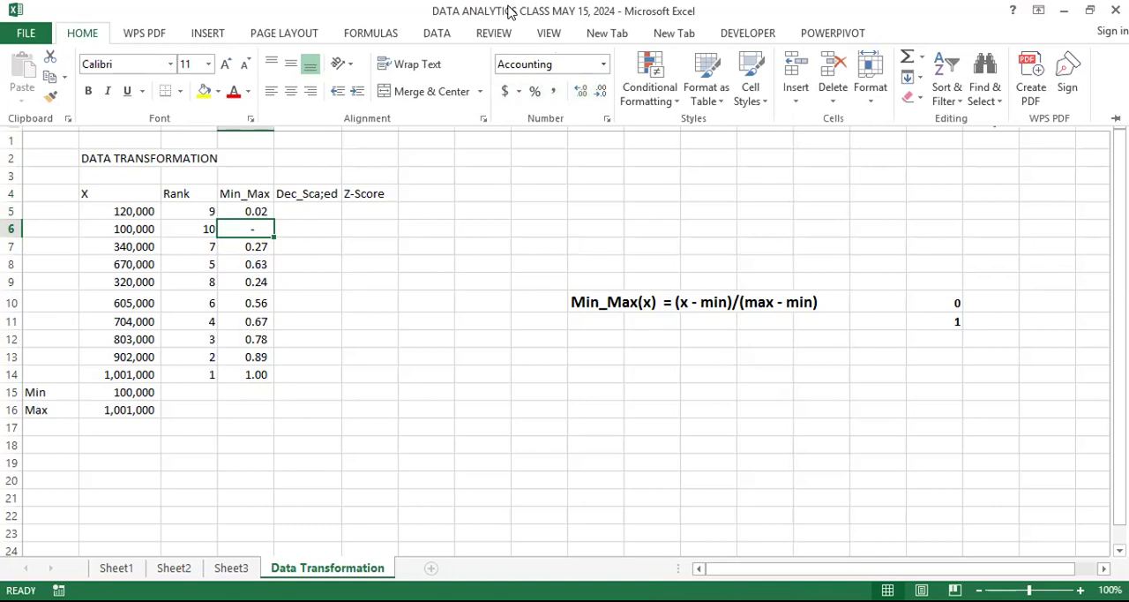
click(604, 64)
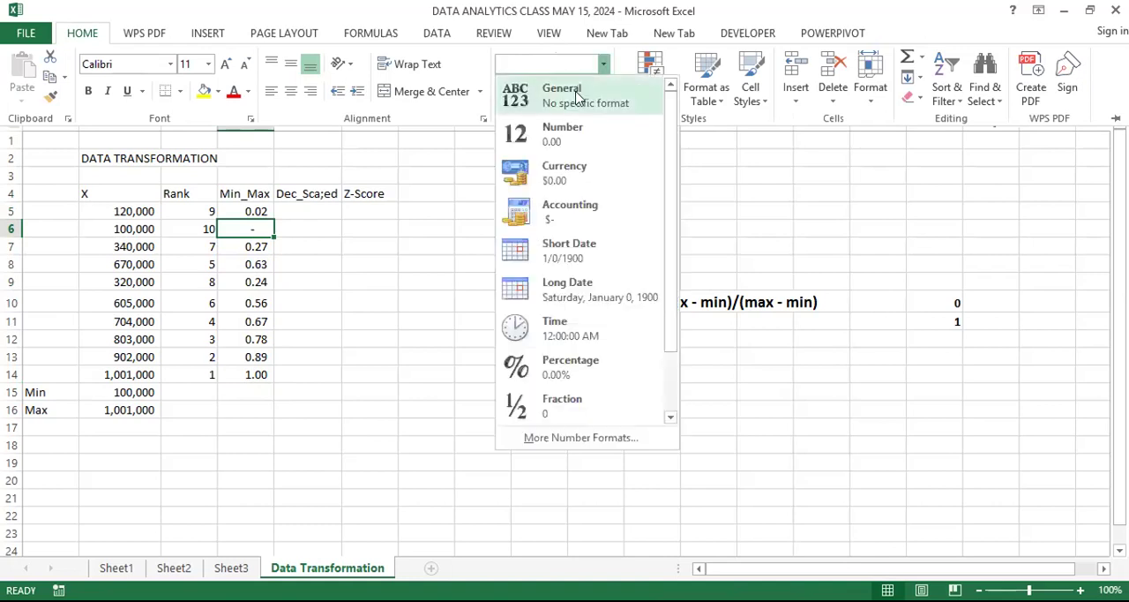
click(569, 132)
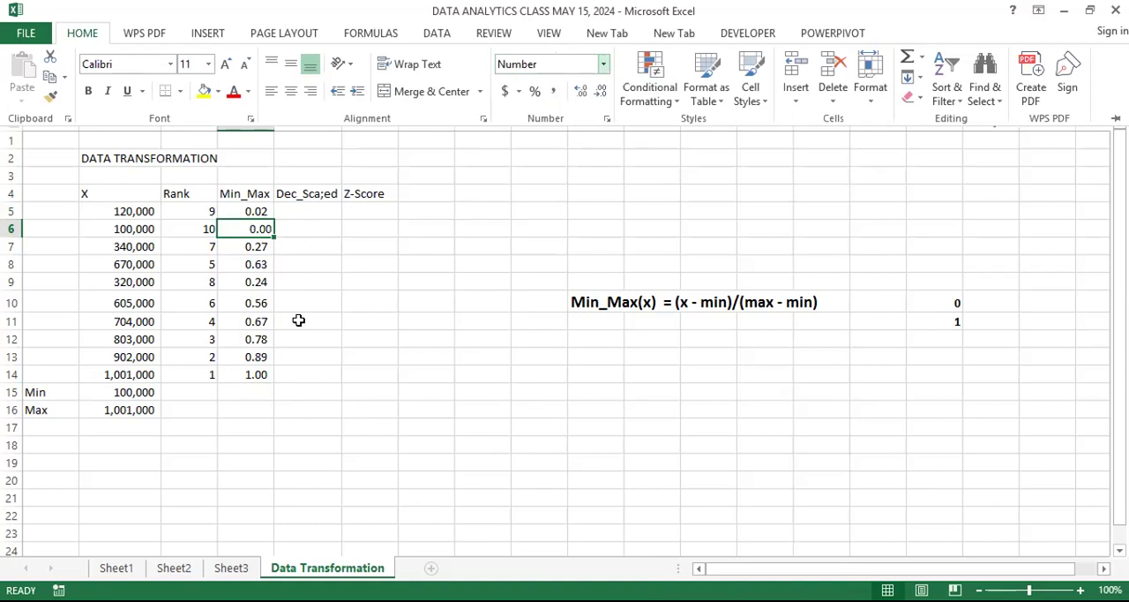
key(ctrl+F1)
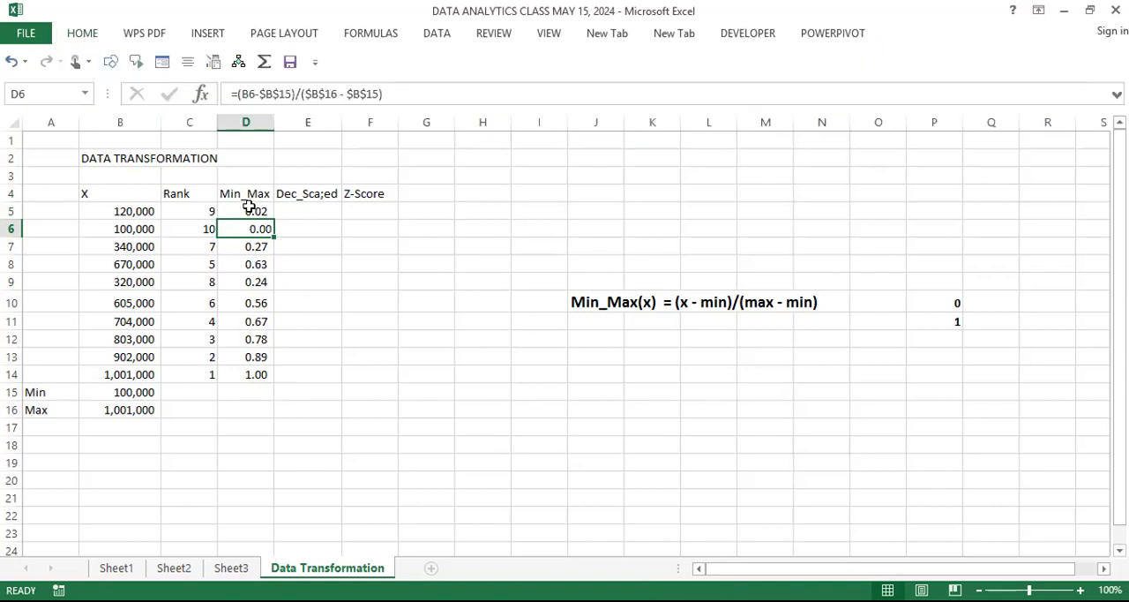
Step: Apply the Number format to all Min_Max results in D5:D14
click(254, 302)
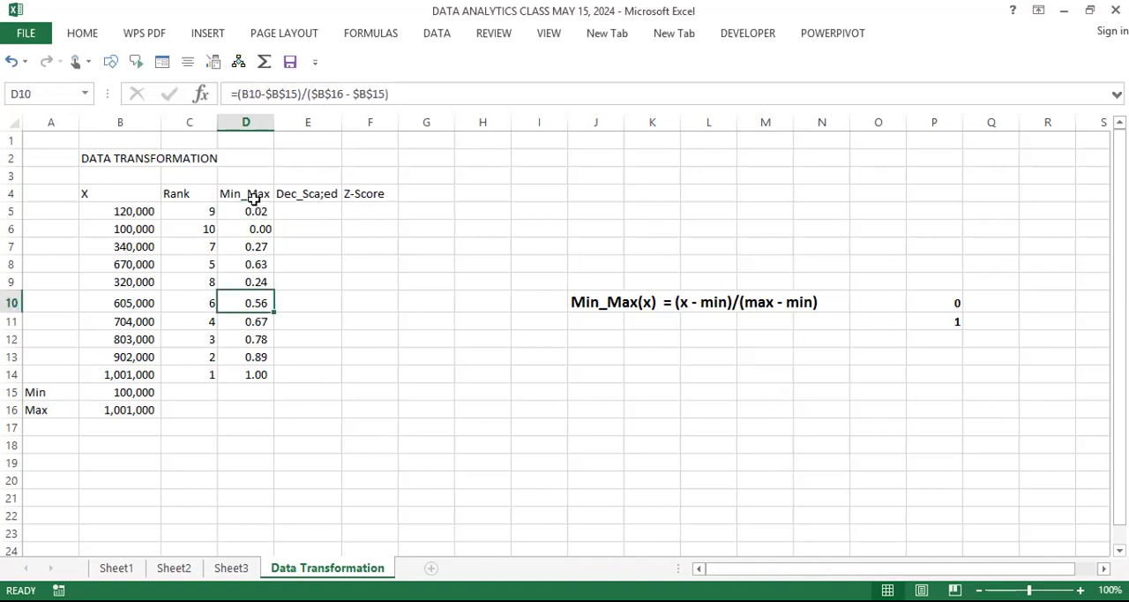
click(252, 210)
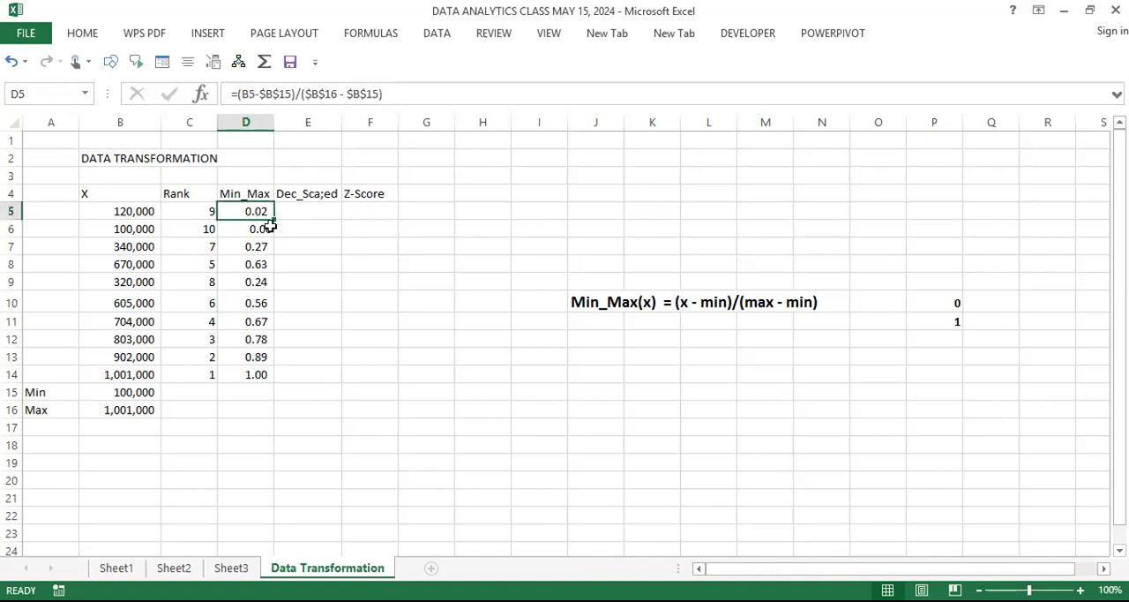
drag(259, 209, 255, 376)
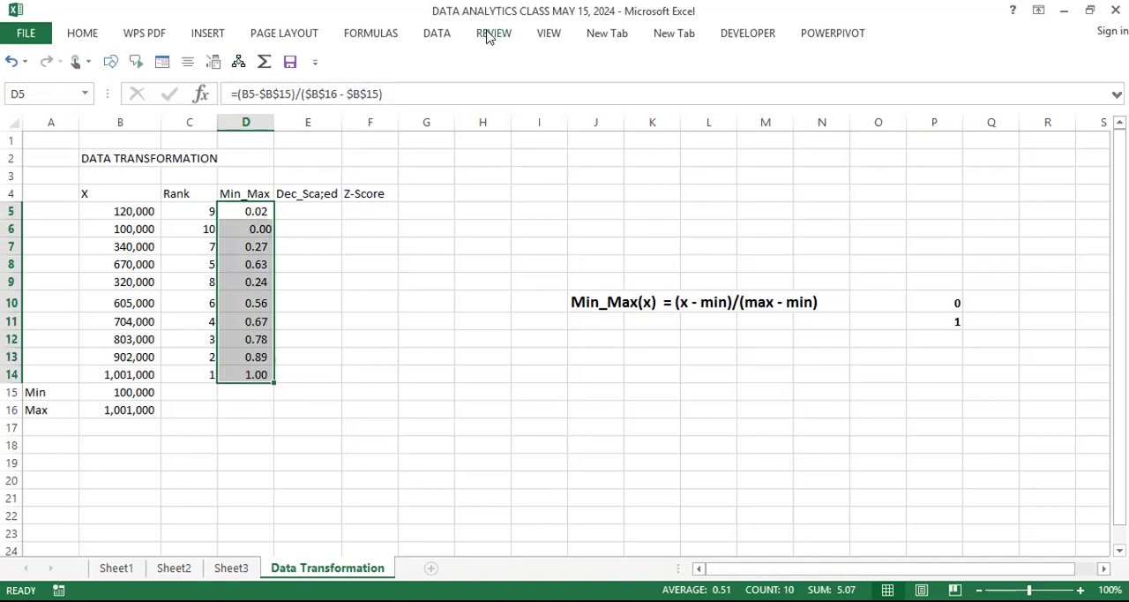
click(87, 44)
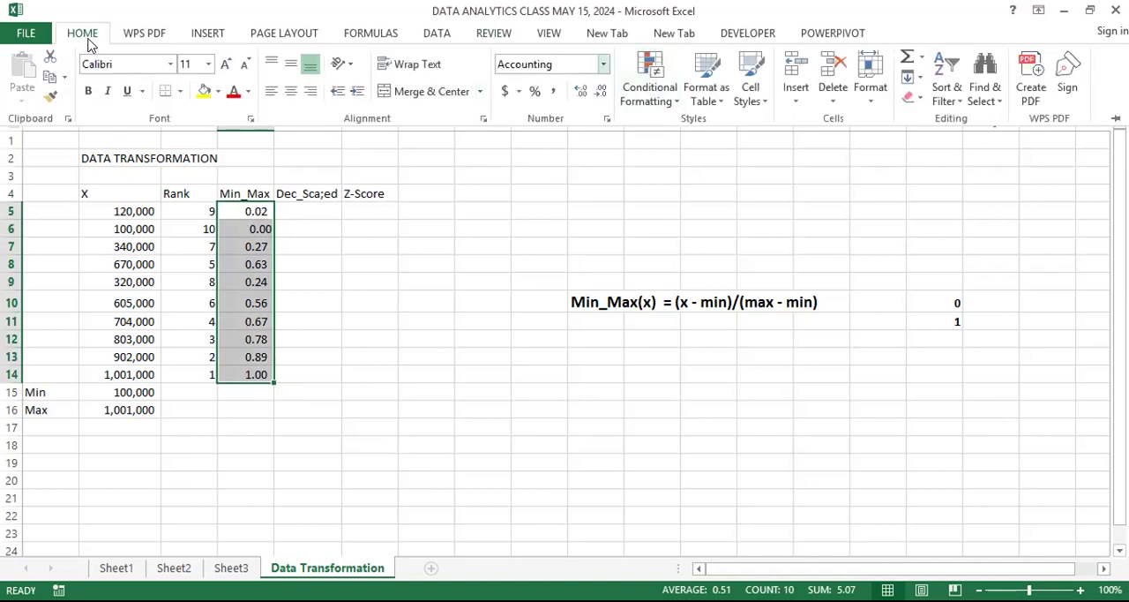
click(604, 64)
click(561, 141)
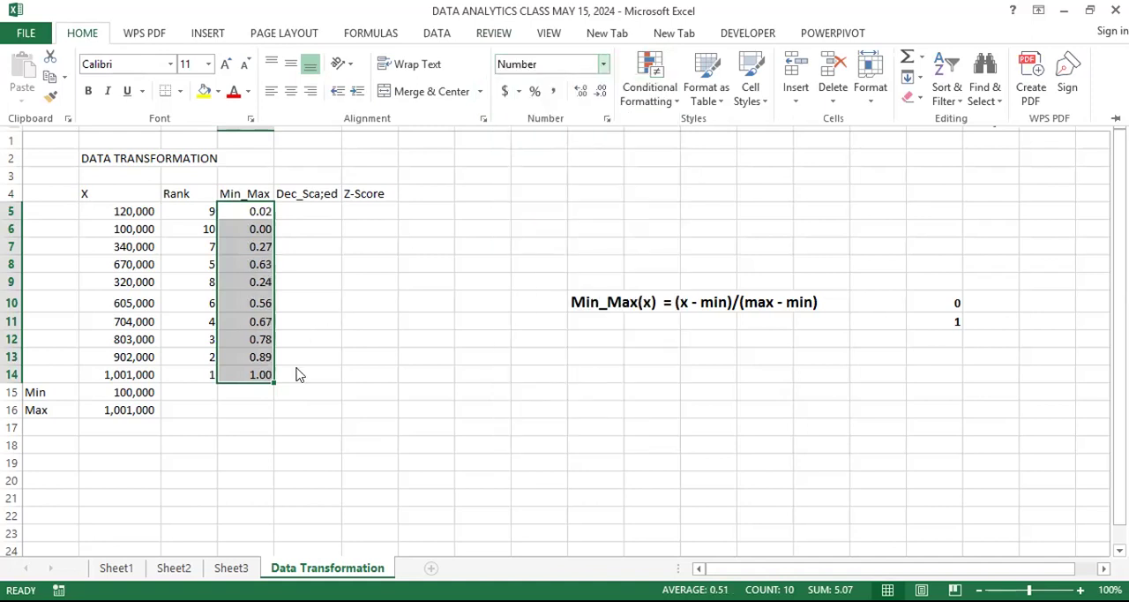
click(268, 422)
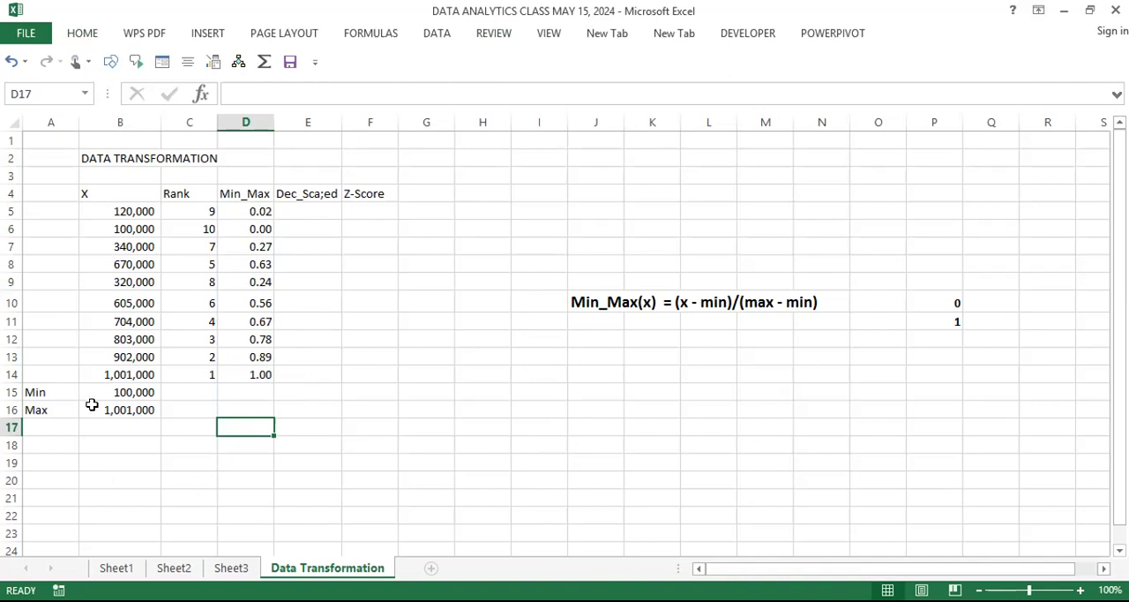
Step: Examine the Min_Max results and formulas for the largest and smallest X values in D14 and D6
click(259, 373)
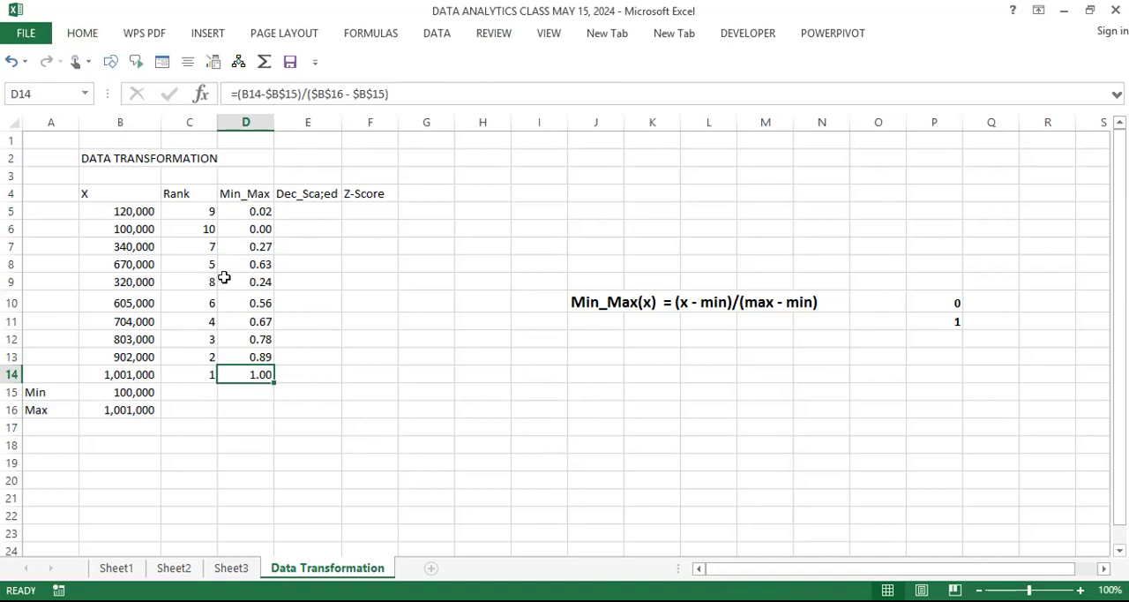
click(260, 229)
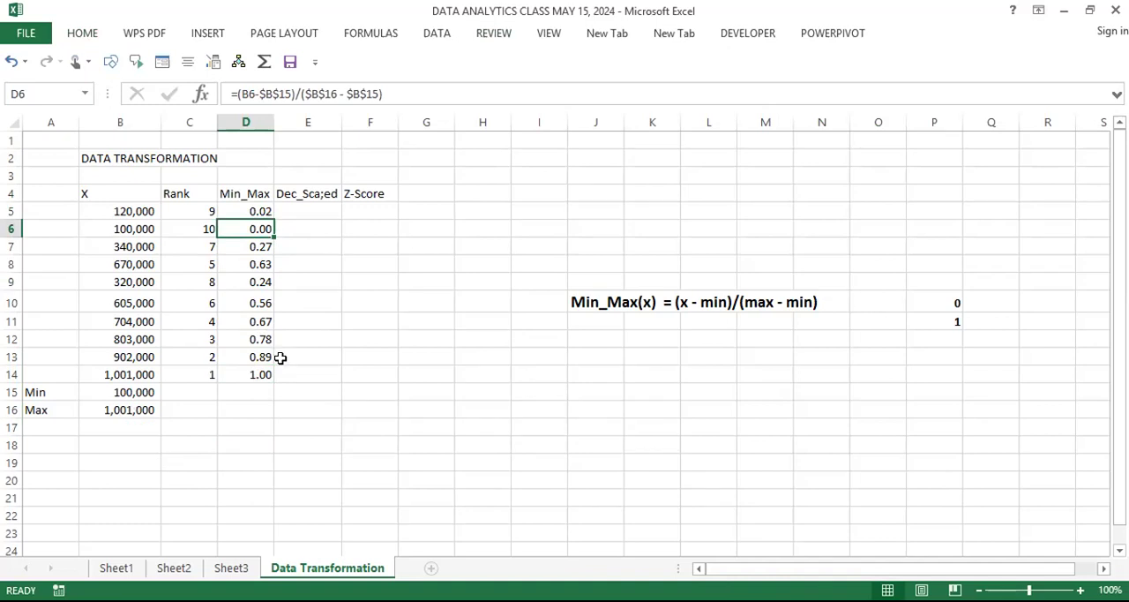
click(255, 374)
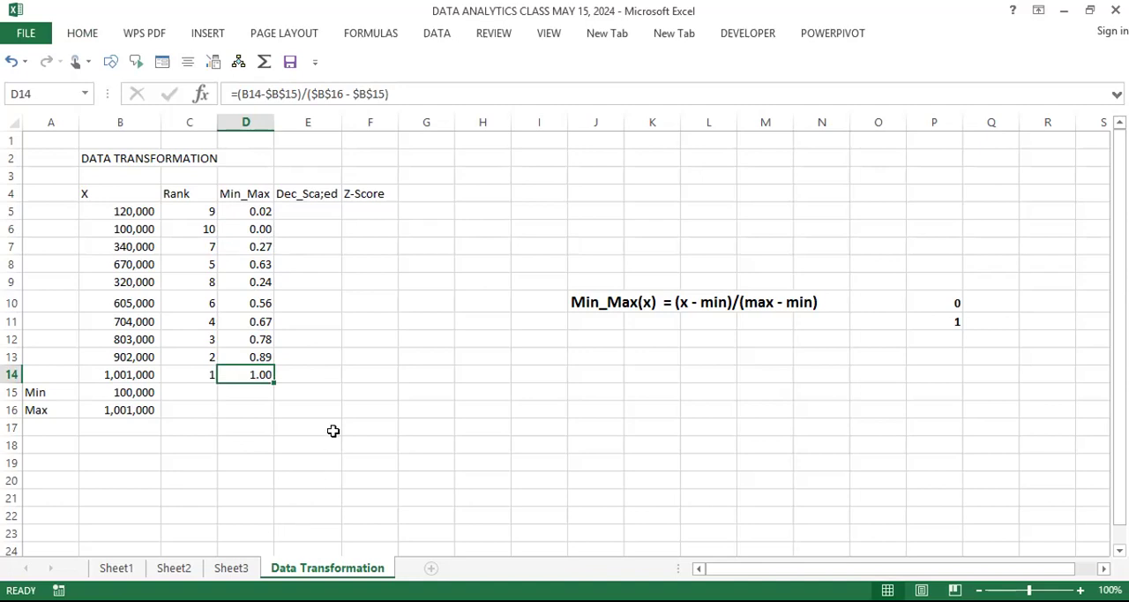
Step: Correct the misspelled decimal scaling header in E4 to read Dec_Scaled
click(318, 194)
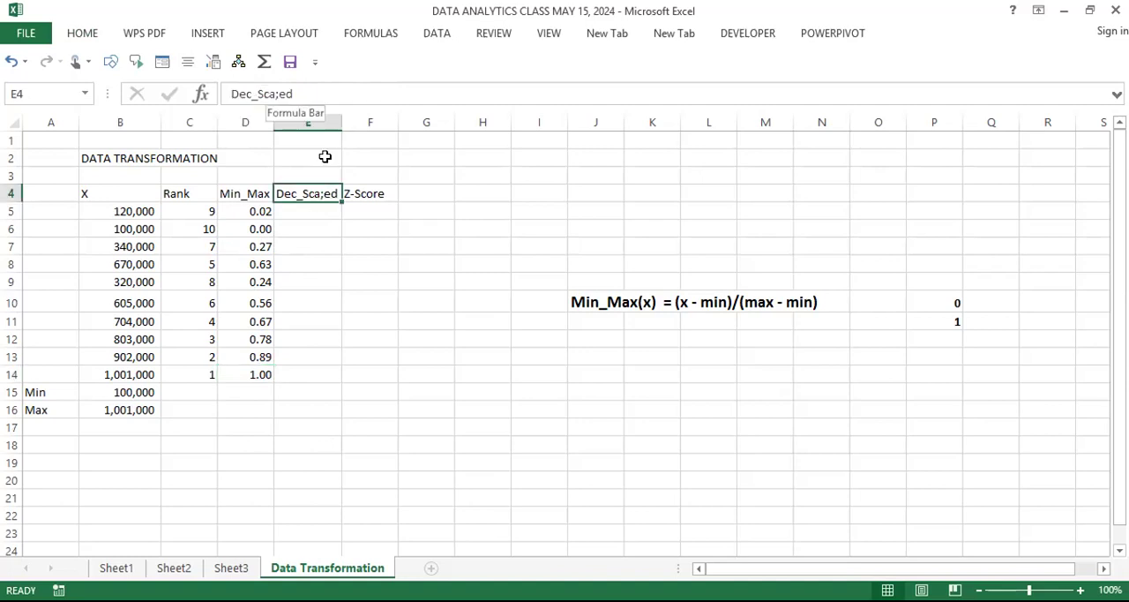
click(278, 94)
key(Delete)
text(l)
key(Return)
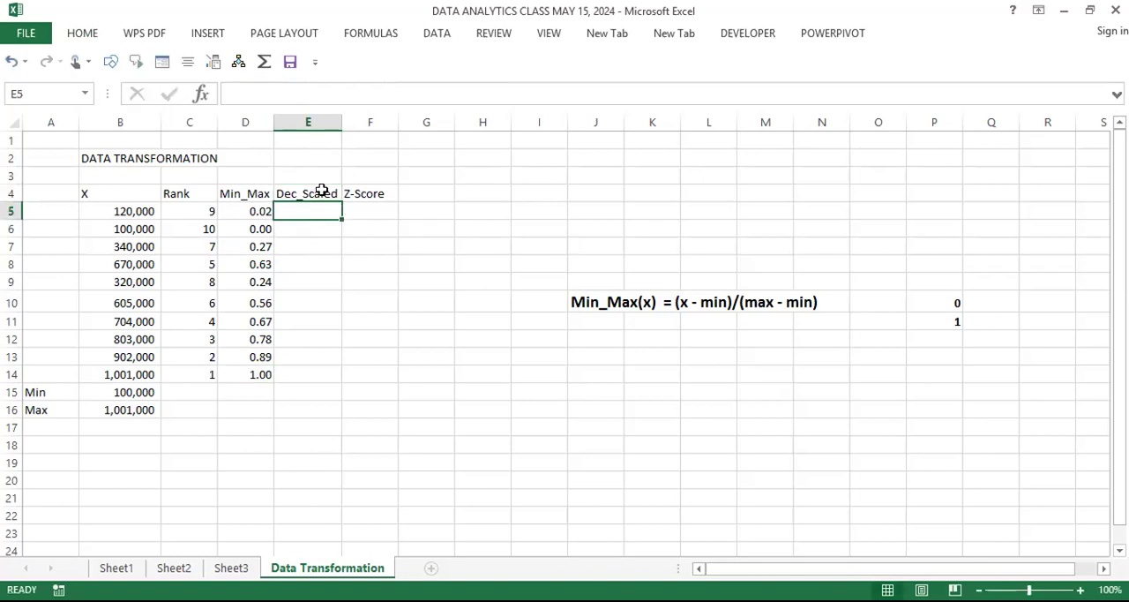
click(310, 247)
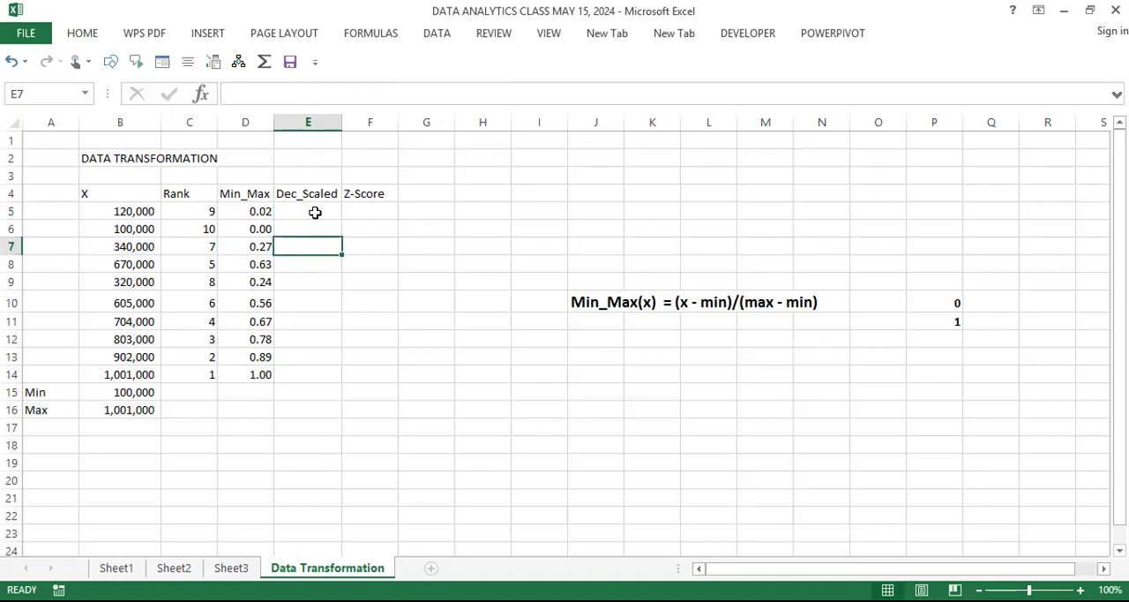
click(315, 212)
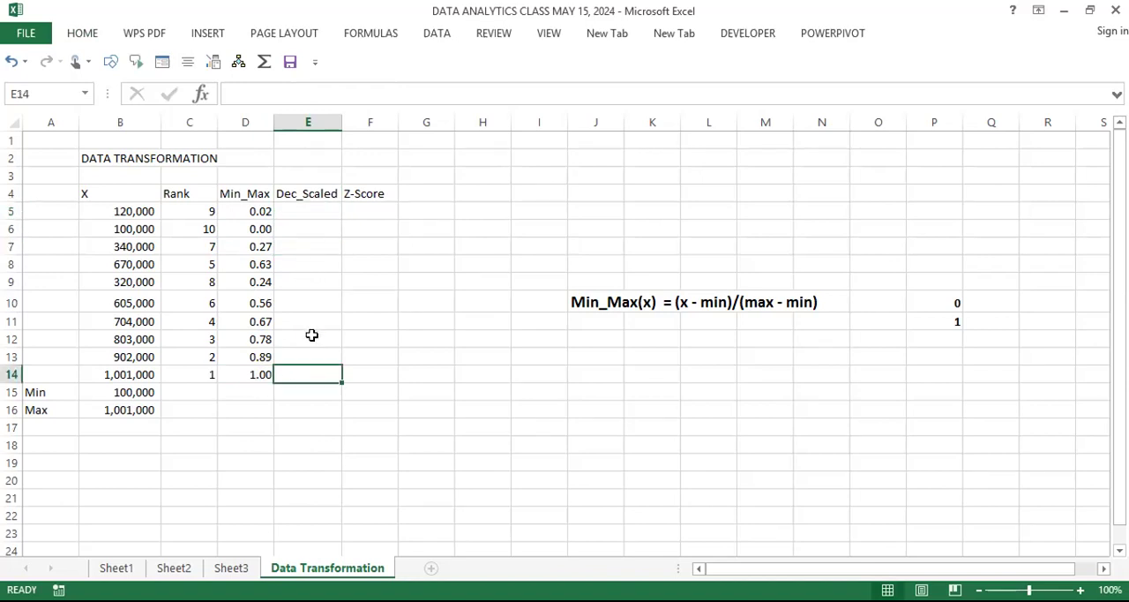
click(315, 211)
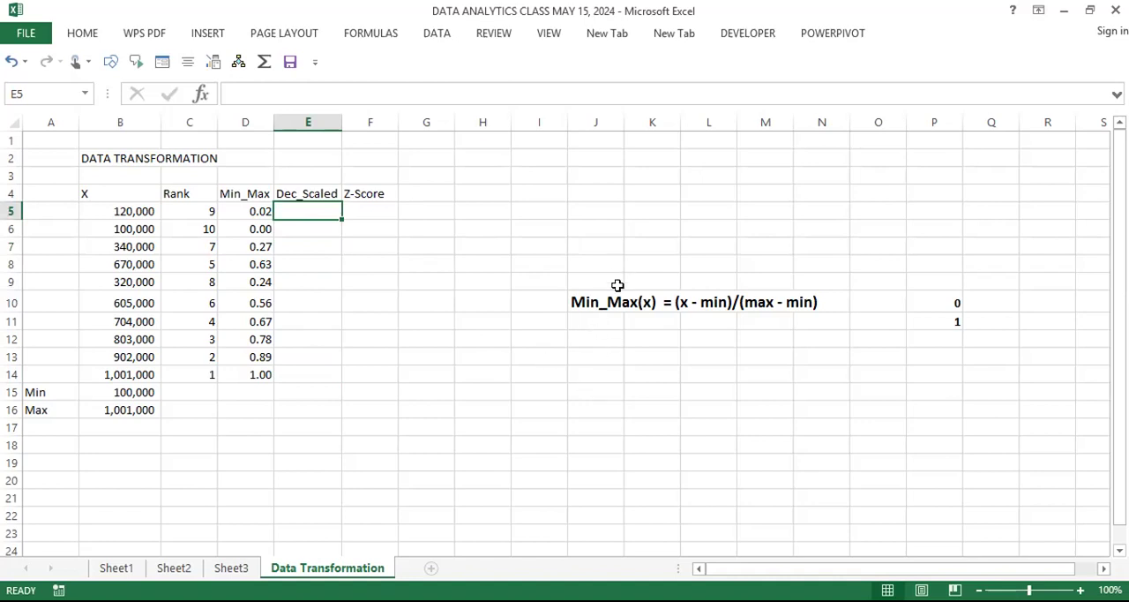
Step: Move the Min_Max formula note with its 0 and 1 values to J2:P3 and enter the heading "Decimally Scaled" in J6
drag(585, 299, 933, 321)
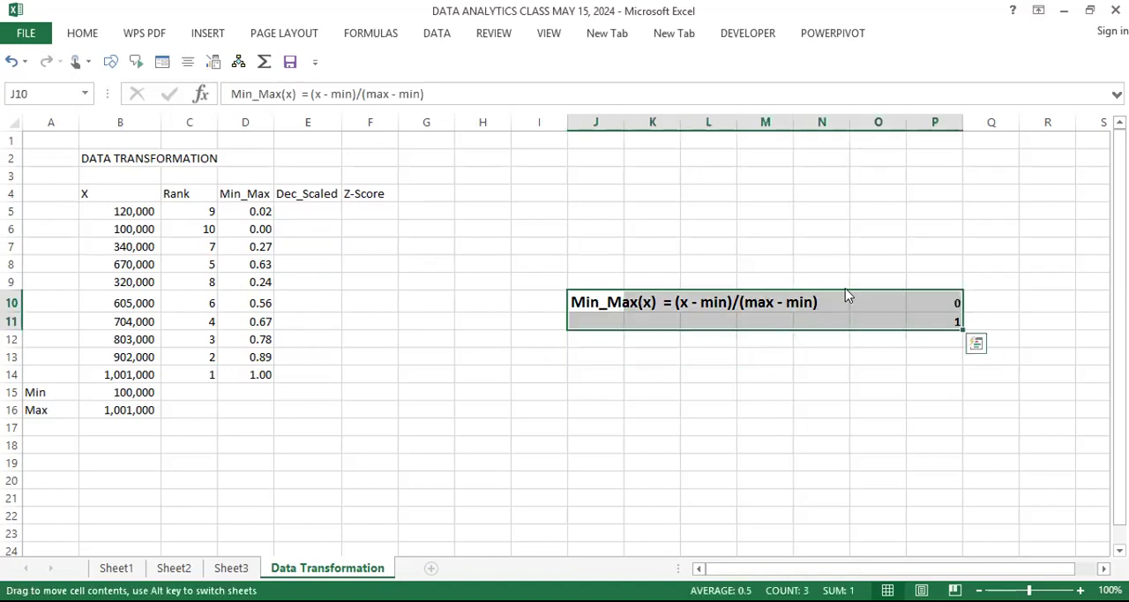
drag(825, 167, 824, 159)
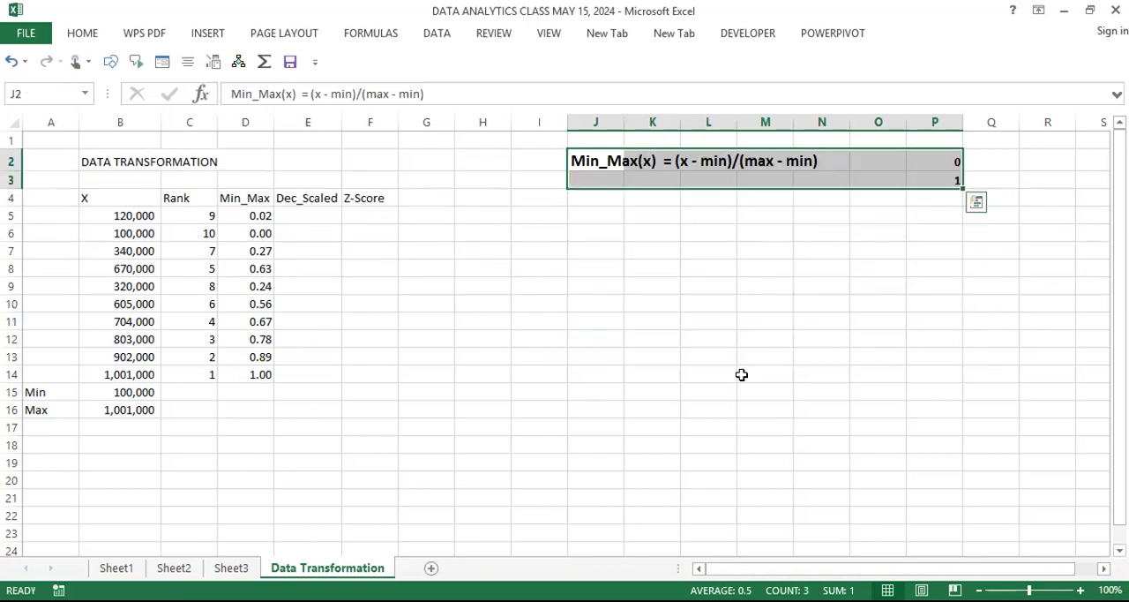
click(604, 231)
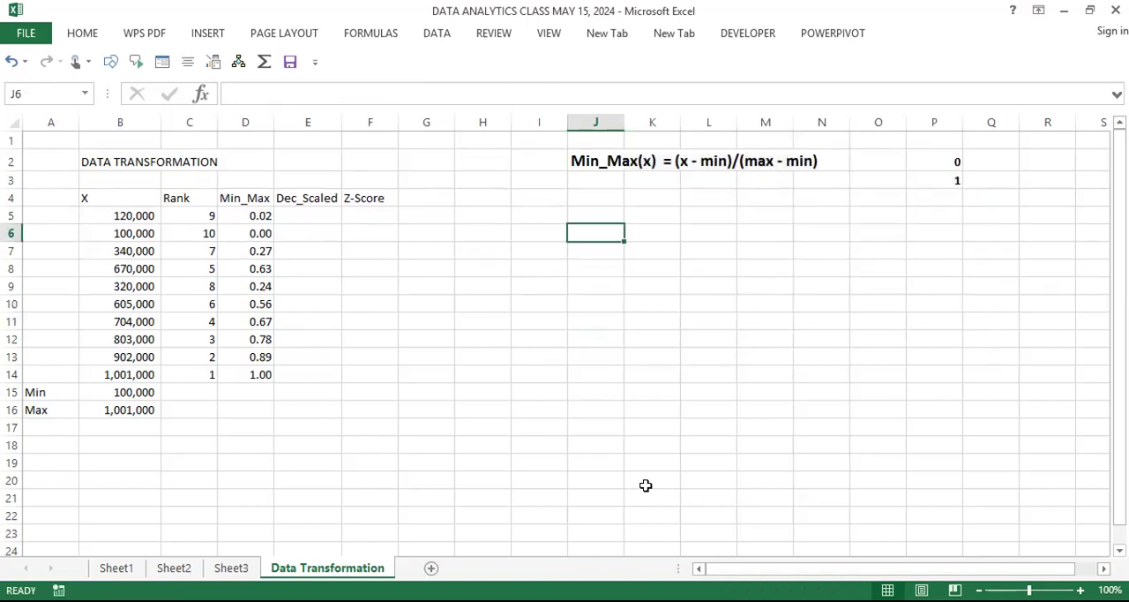
text(Dec)
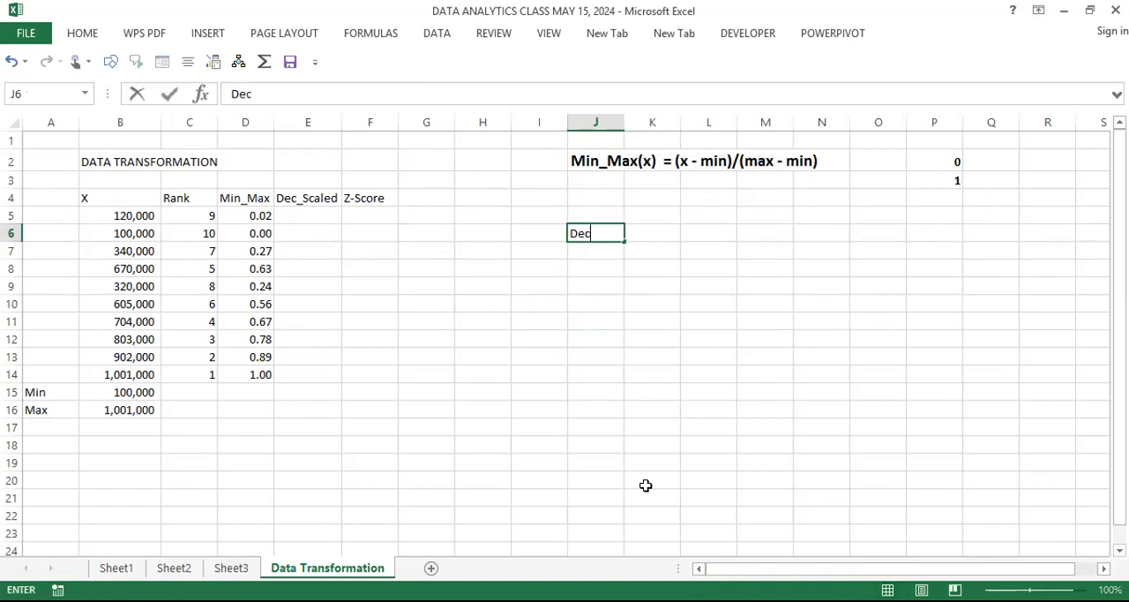
text(imally Sca)
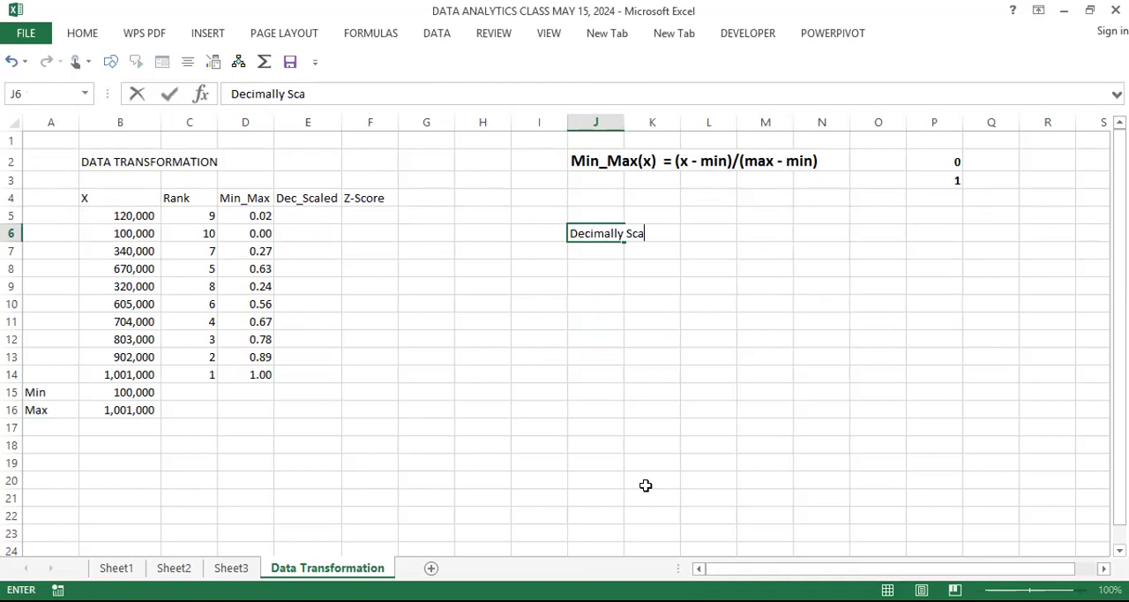
text(led)
key(Return)
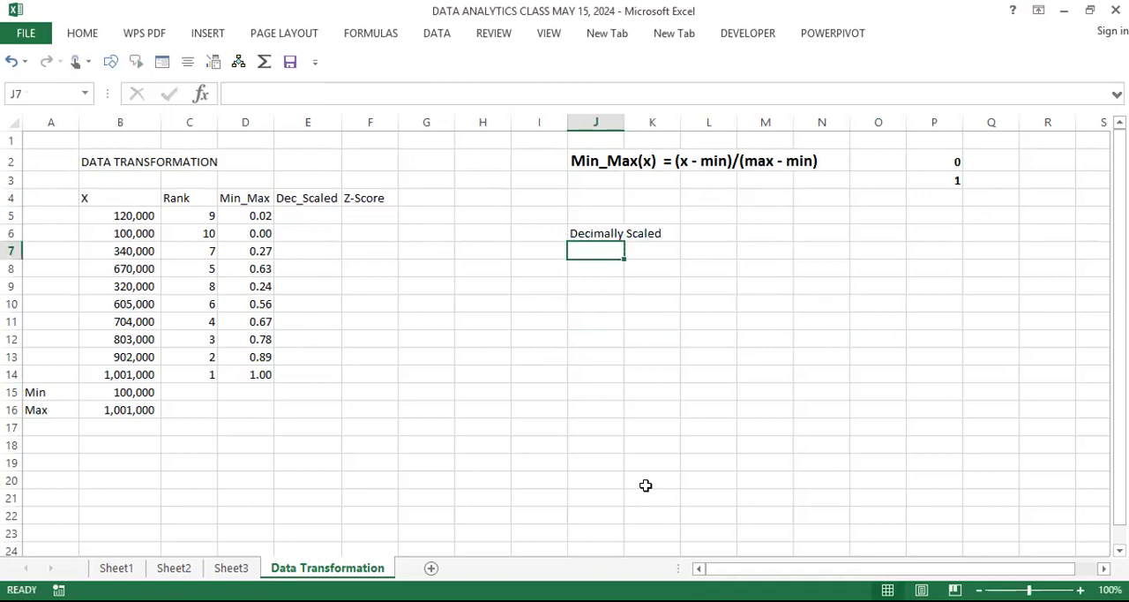
Step: Make the Decimally Scaled heading in J6 bold and enlarge its font to match the Min_Max formula note
key(Up)
key(ctrl+b)
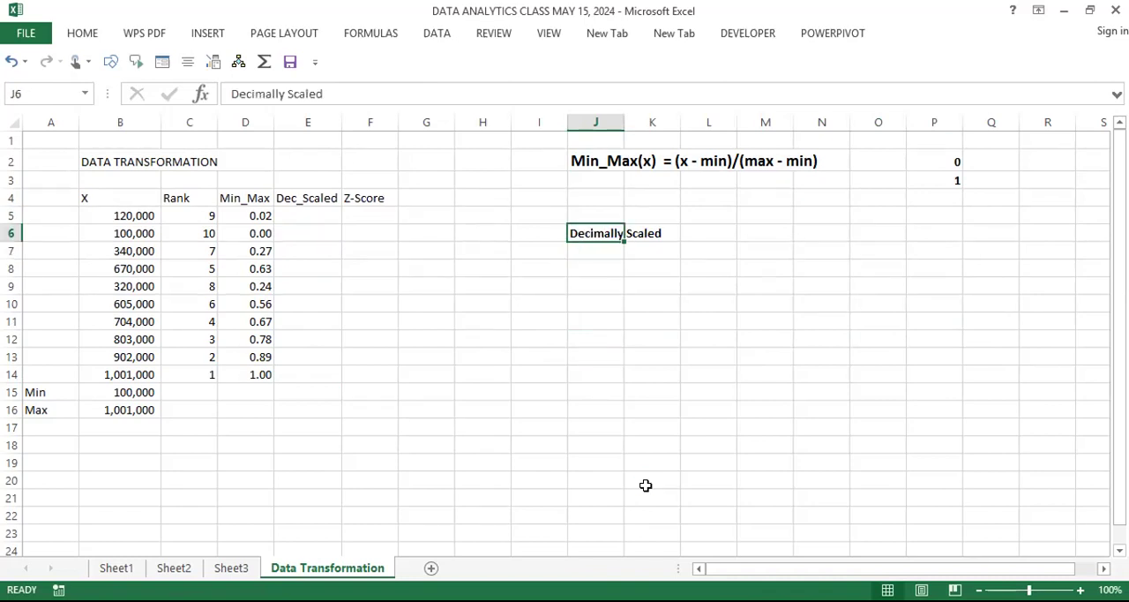
click(80, 37)
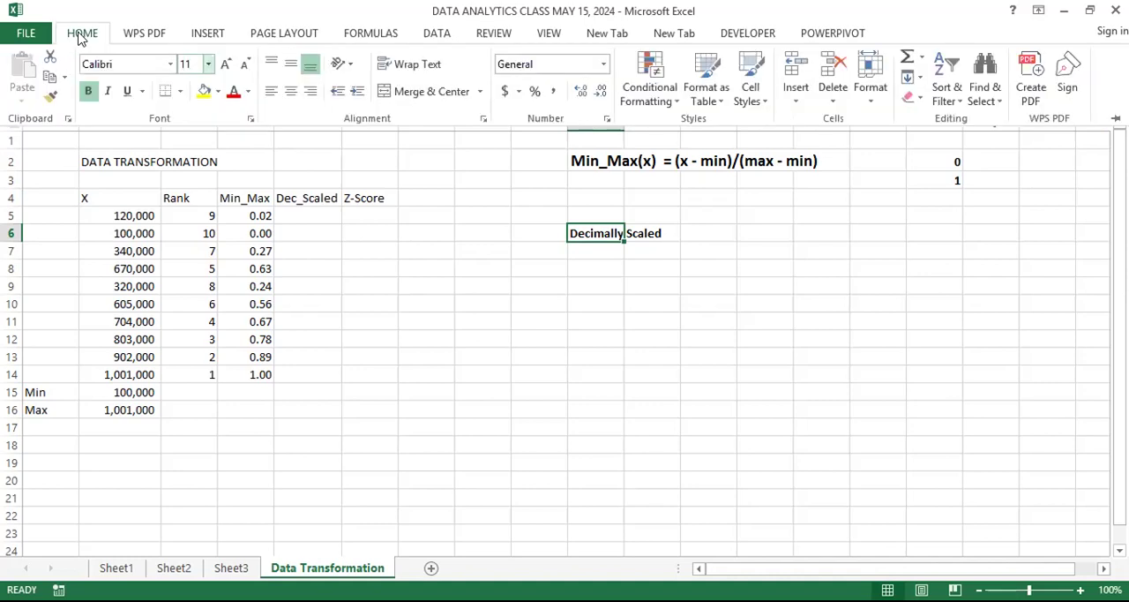
click(208, 64)
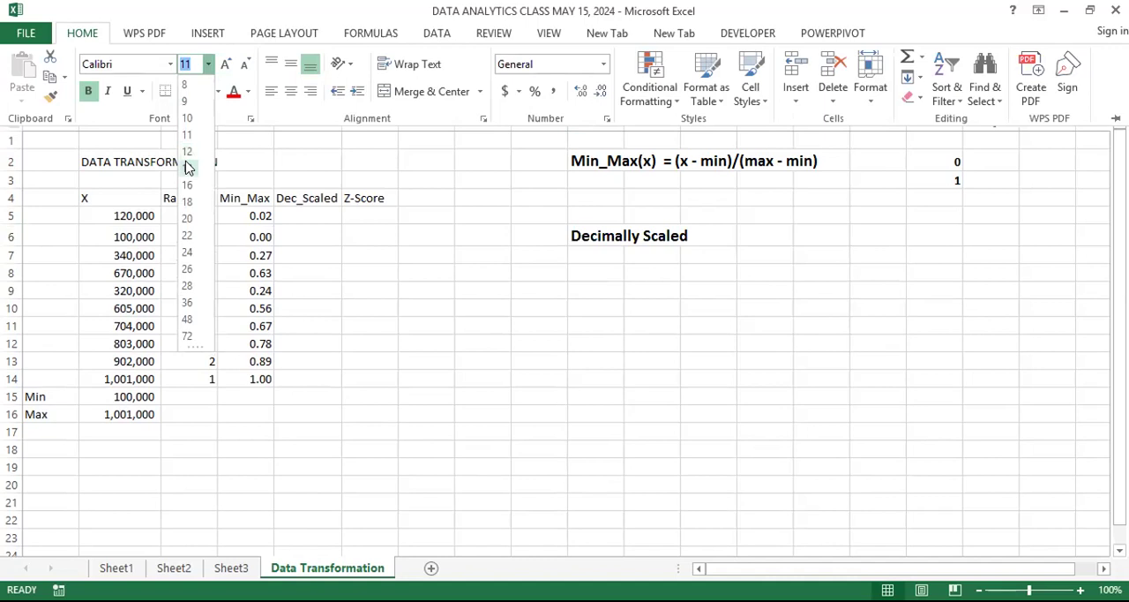
click(603, 267)
click(603, 268)
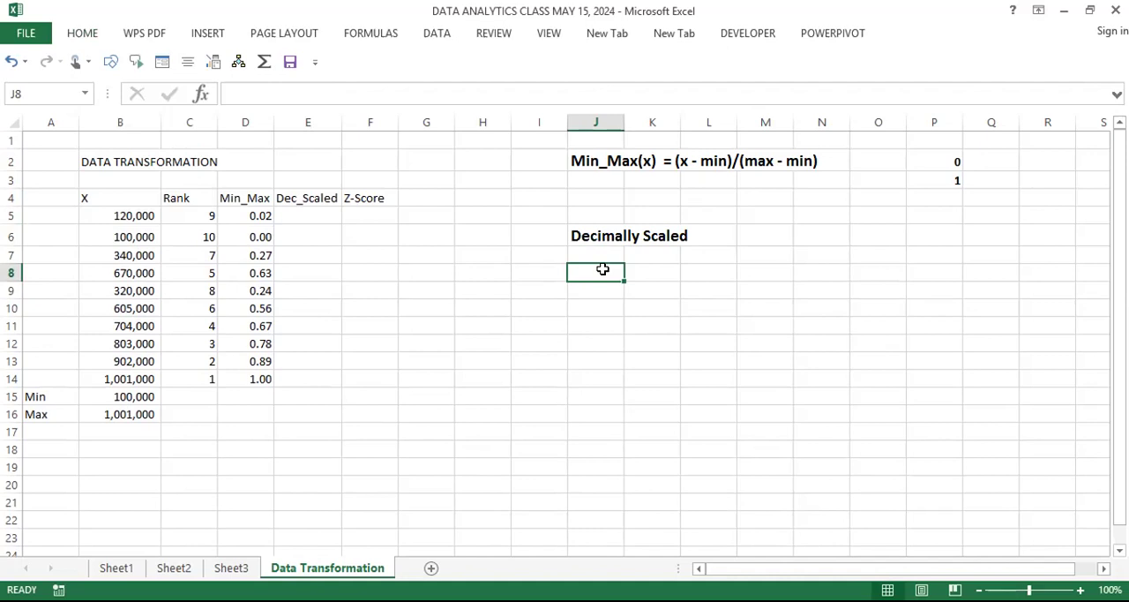
key(Right)
key(Right)
key(Right)
key(Right)
key(Right)
key(Right)
key(Up)
key(Up)
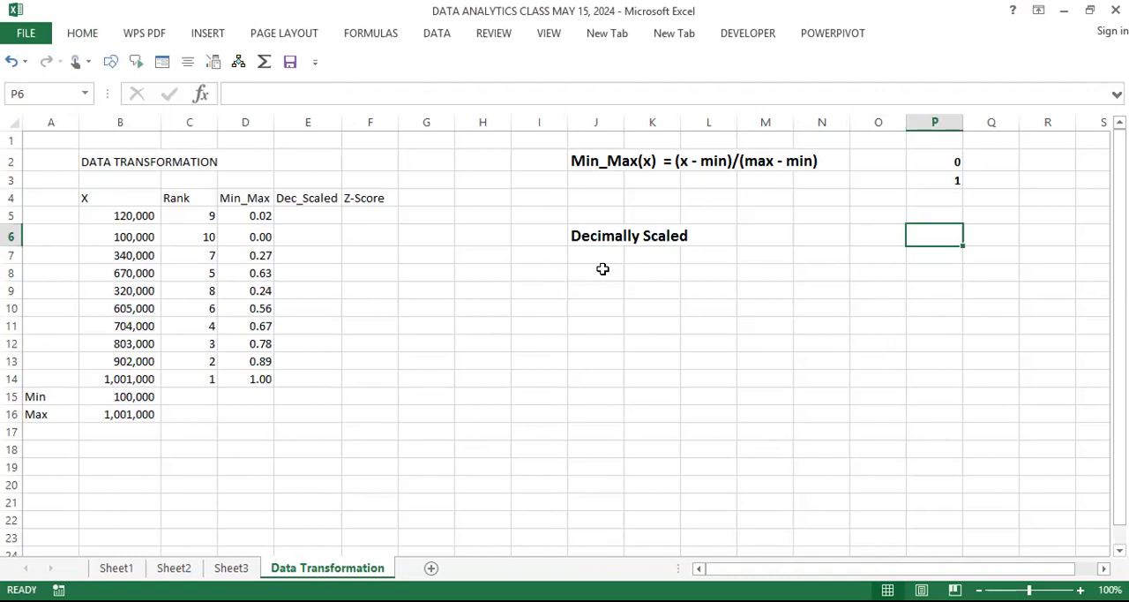
click(129, 378)
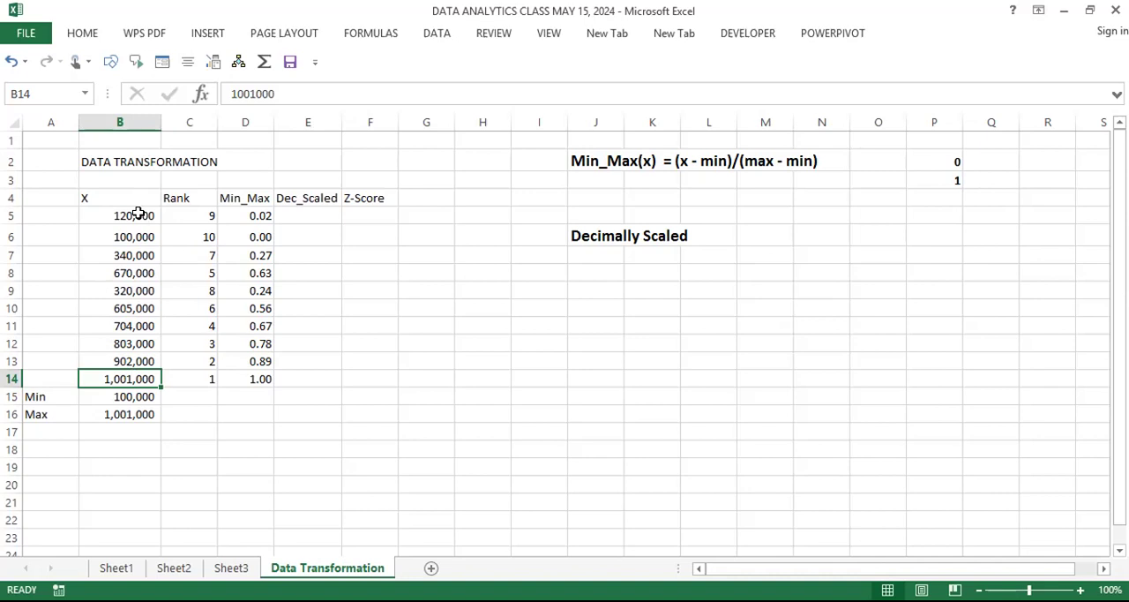
Step: Add a Range label in A17 and calculate the range of X in B17 as =B16-B15
click(52, 434)
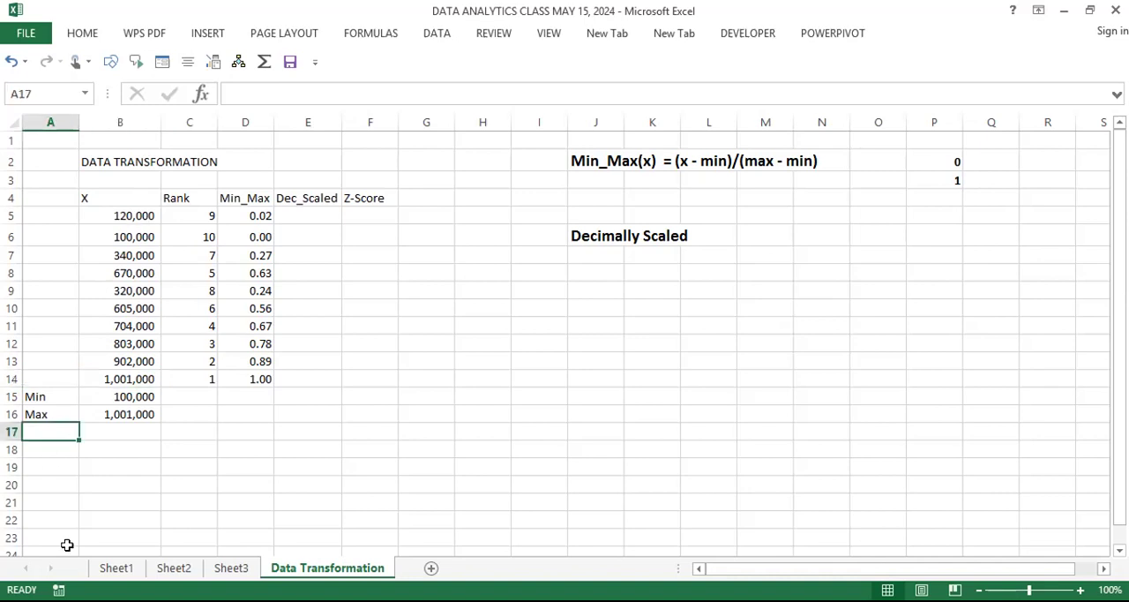
text(Range)
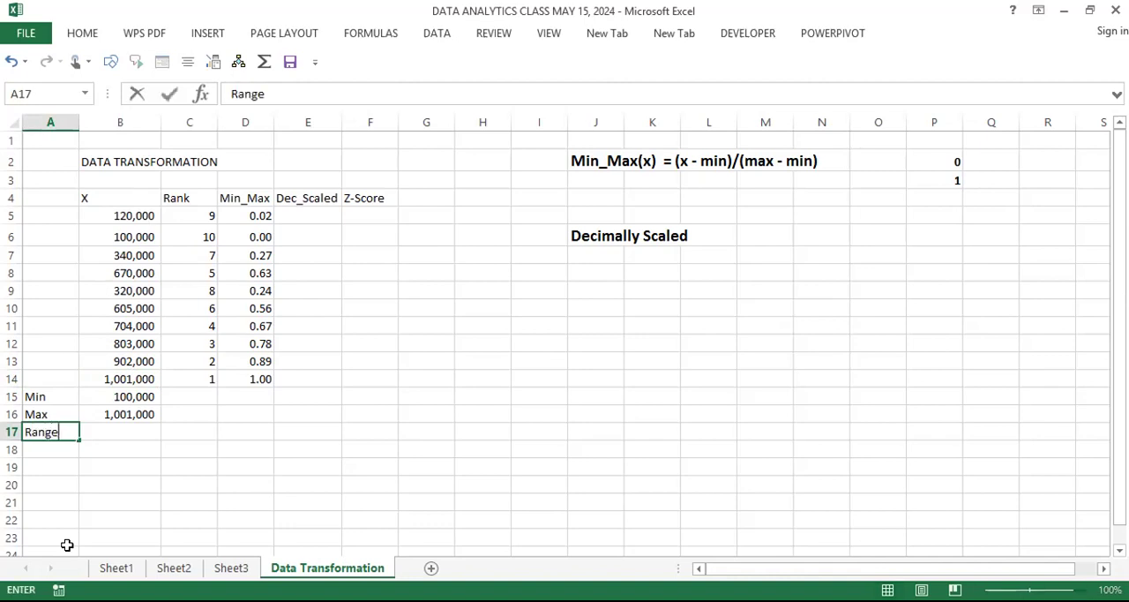
key(Tab)
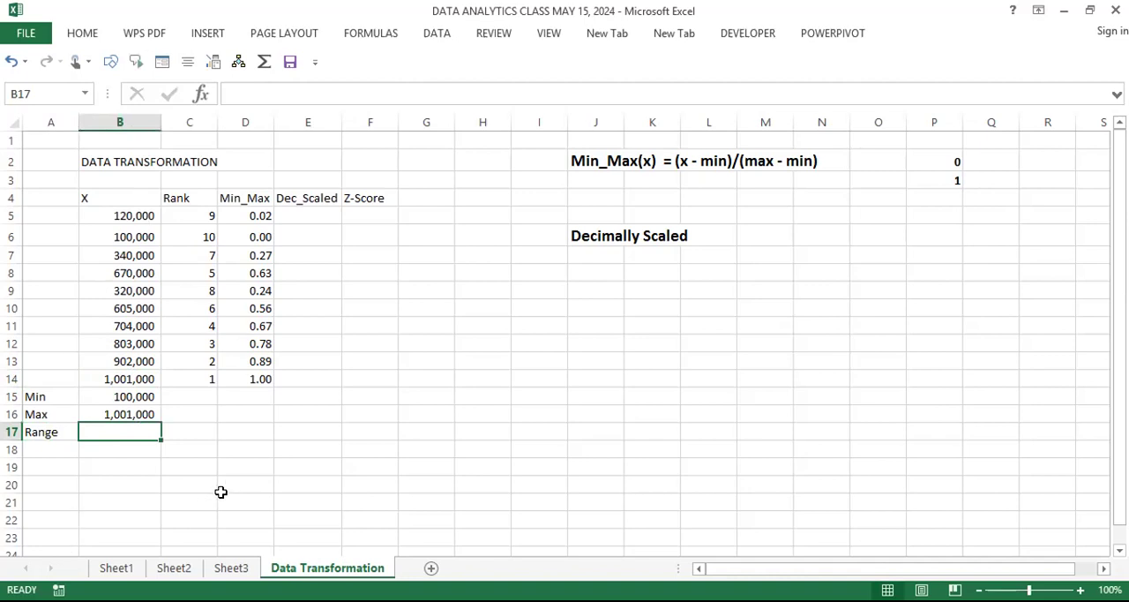
text(=)
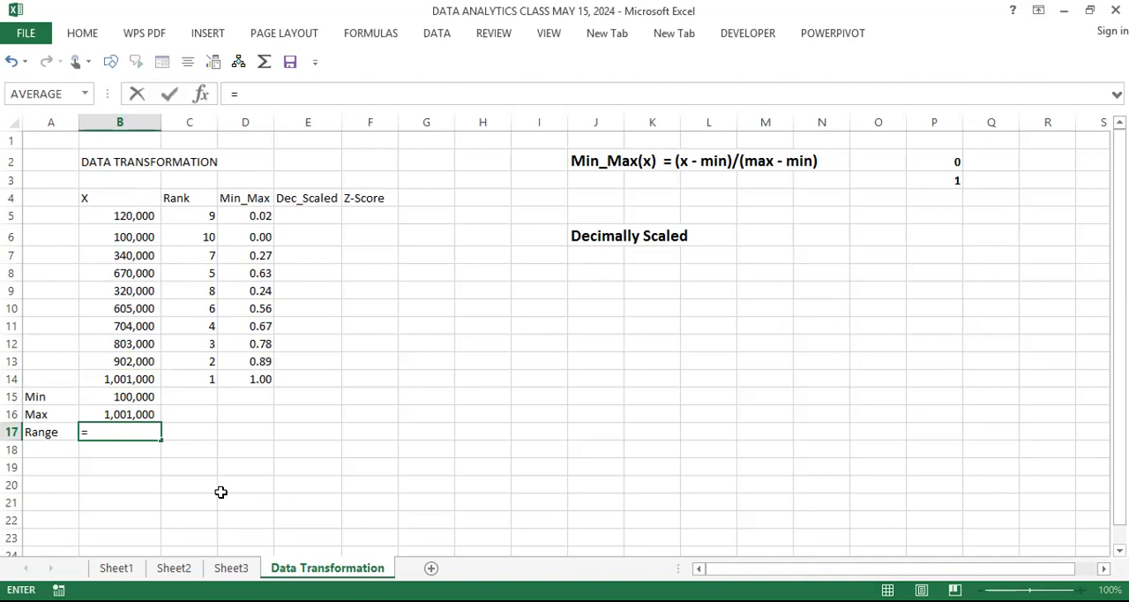
click(132, 413)
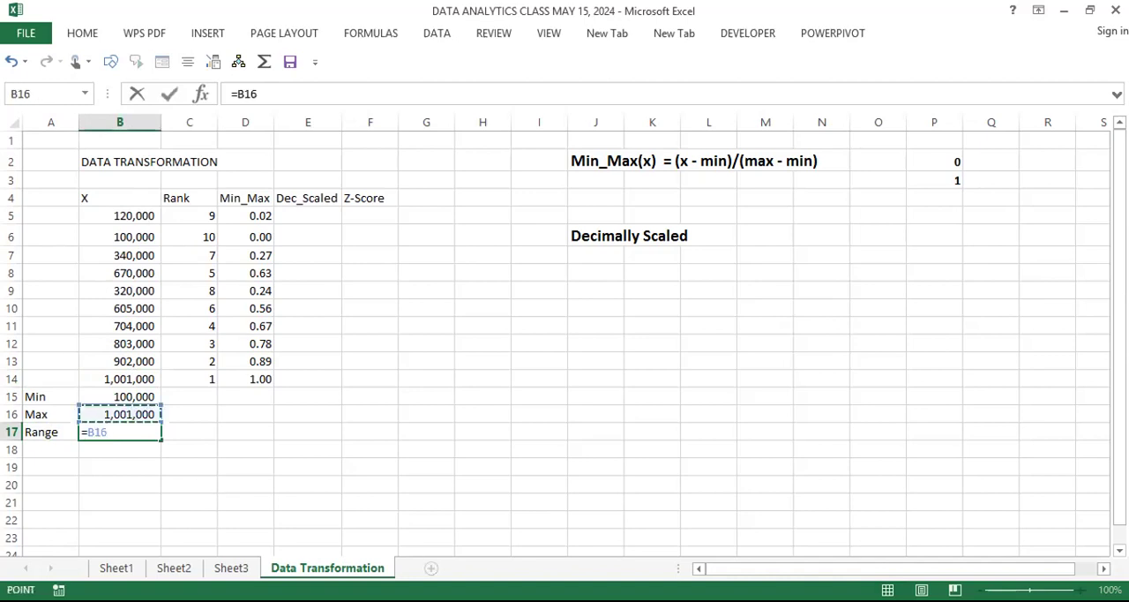
text(-)
click(140, 395)
key(Return)
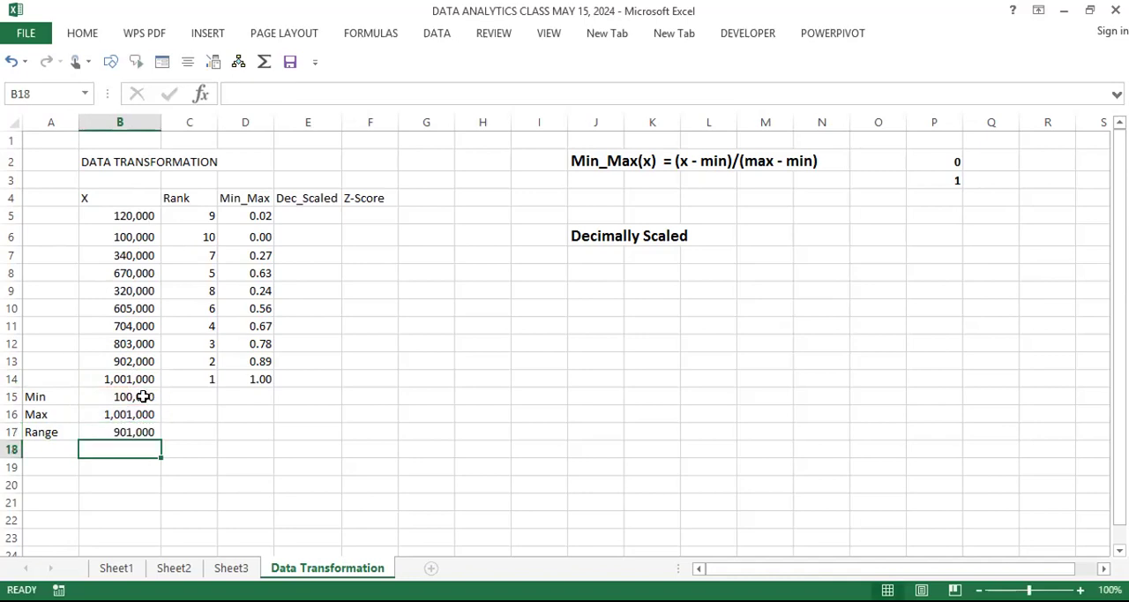
Step: Copy the Min and Max formulas from B15 and B16 across to the Rank and Min_Max columns
click(143, 396)
drag(161, 405, 252, 406)
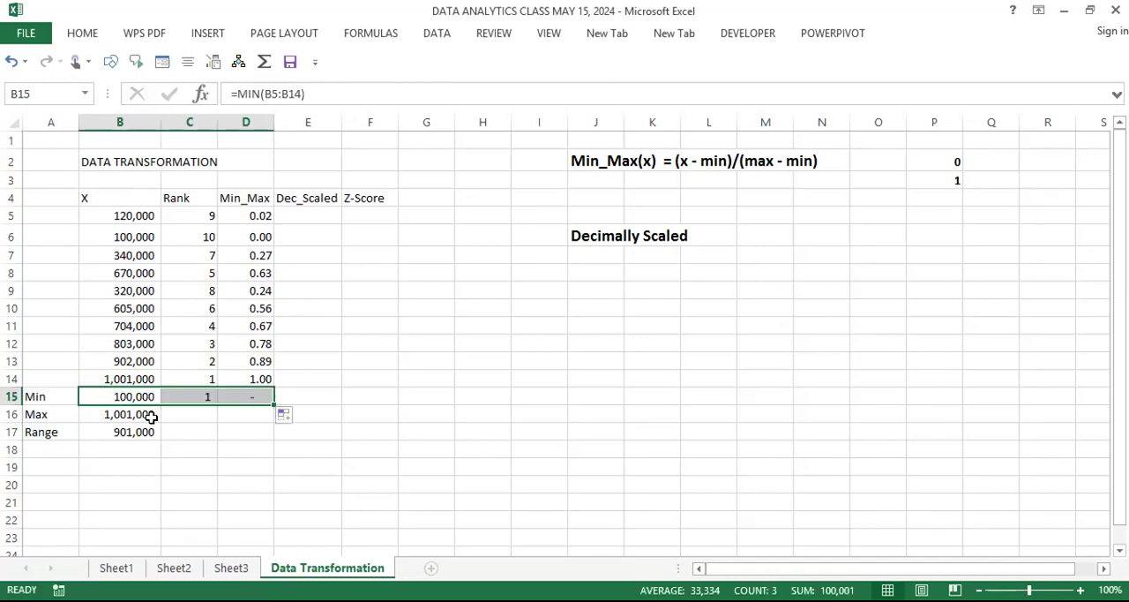
click(152, 420)
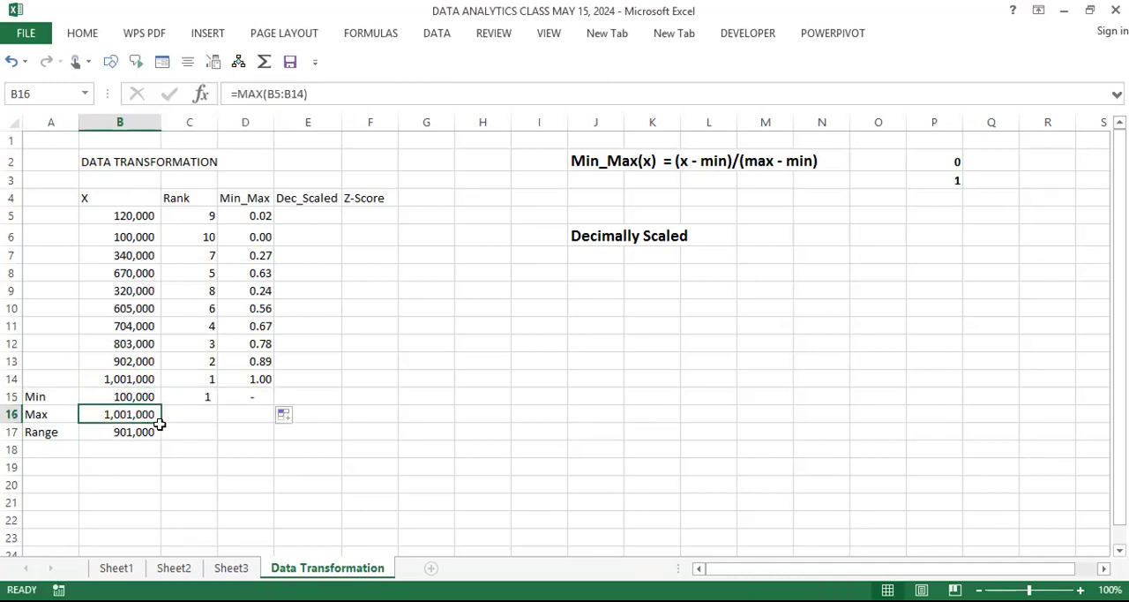
drag(159, 420, 269, 426)
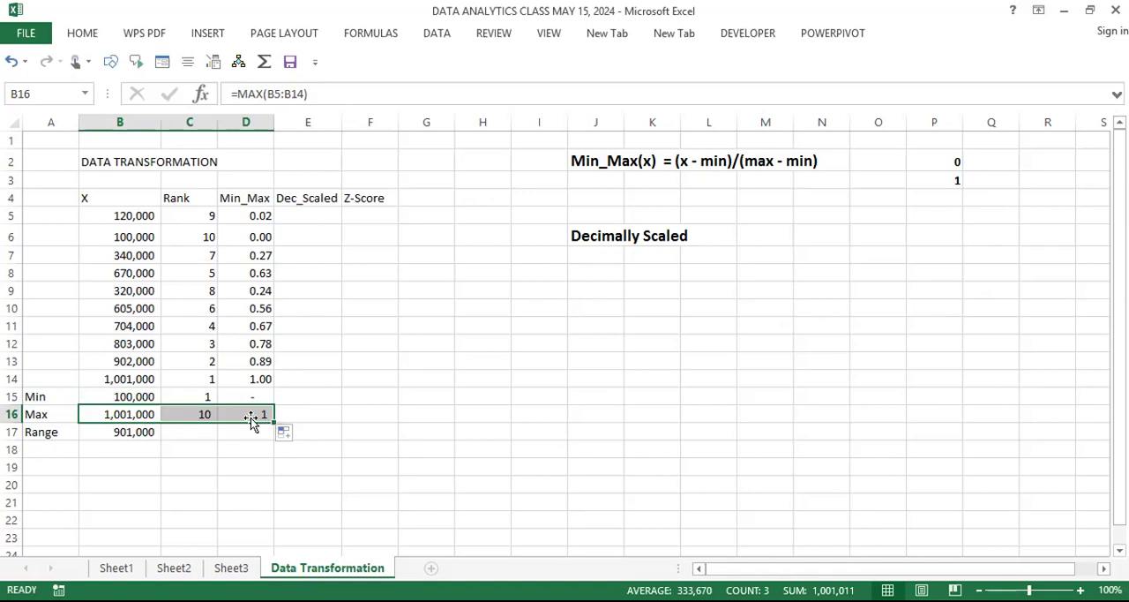
Step: Apply the Number format to the minimum and maximum of the Min_Max column in D15:D16
click(256, 396)
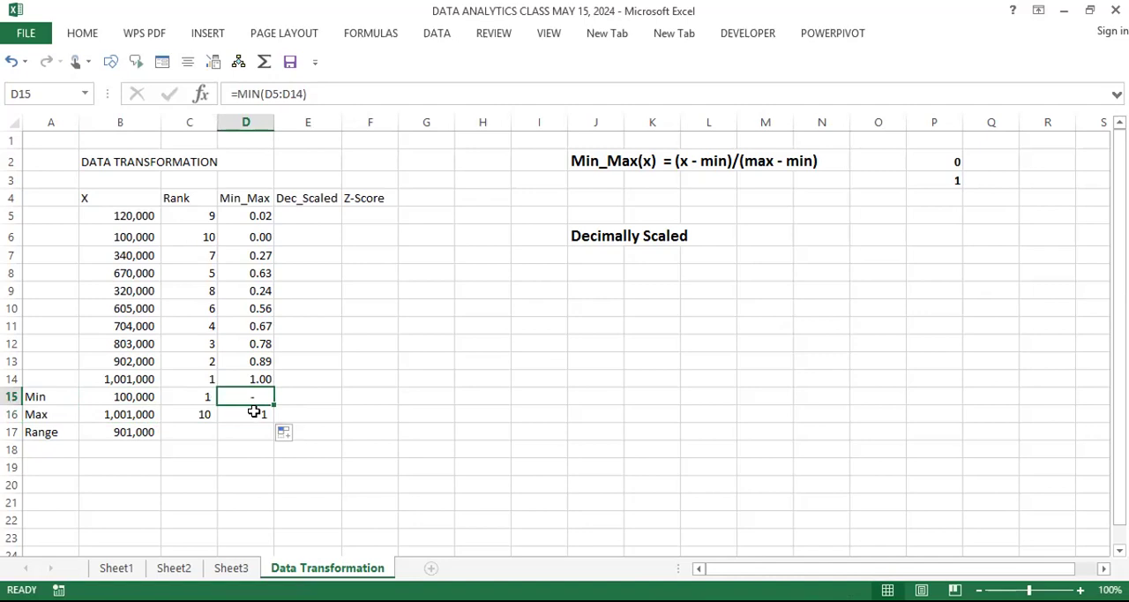
click(254, 411)
drag(255, 392, 255, 407)
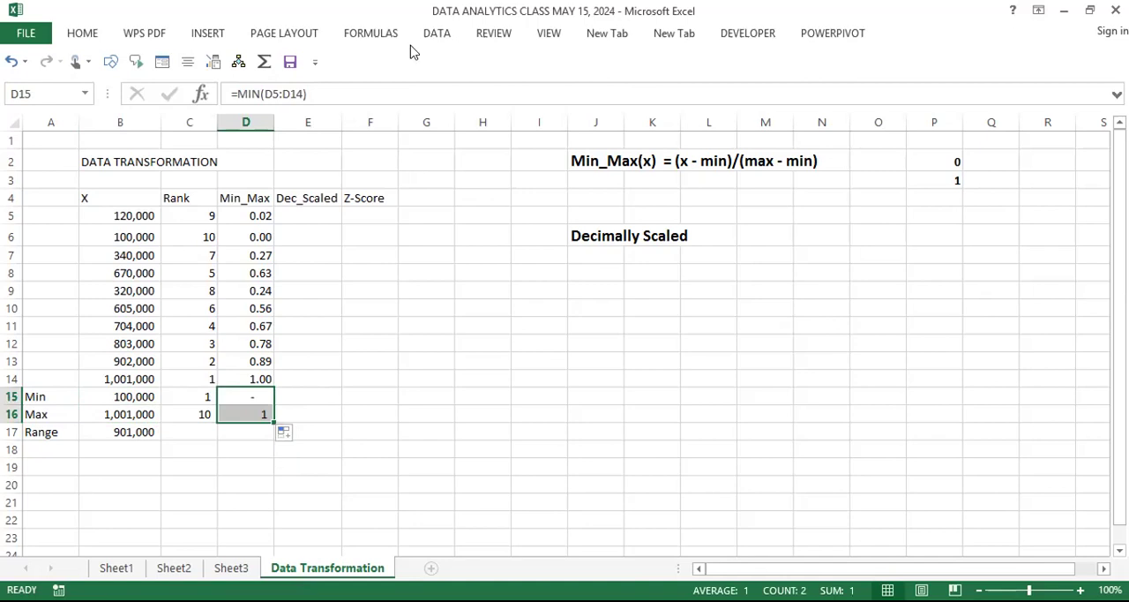
click(81, 39)
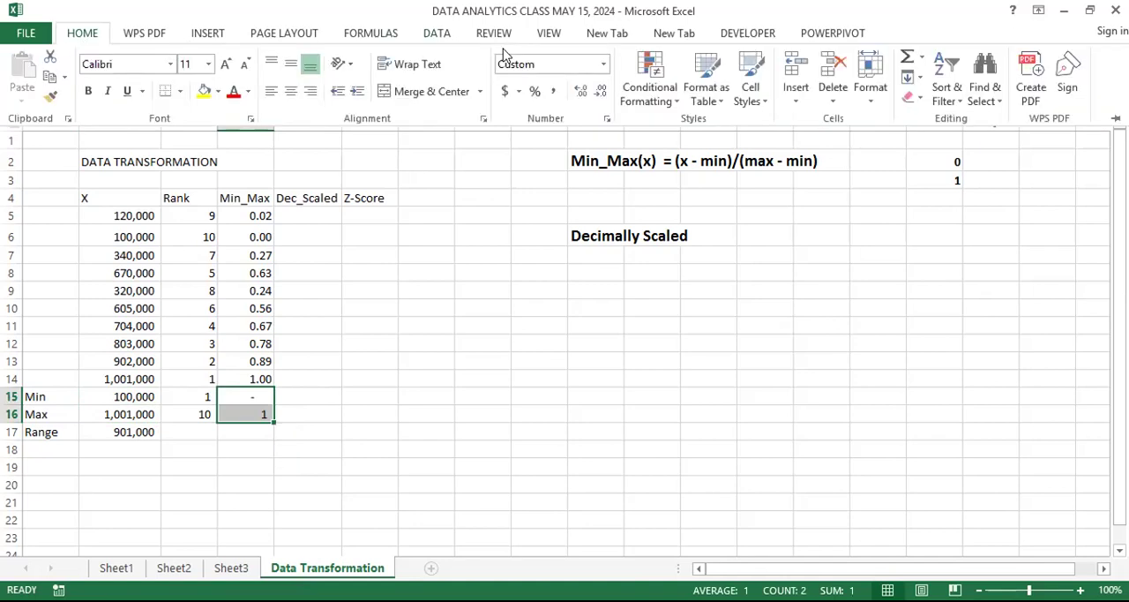
click(603, 63)
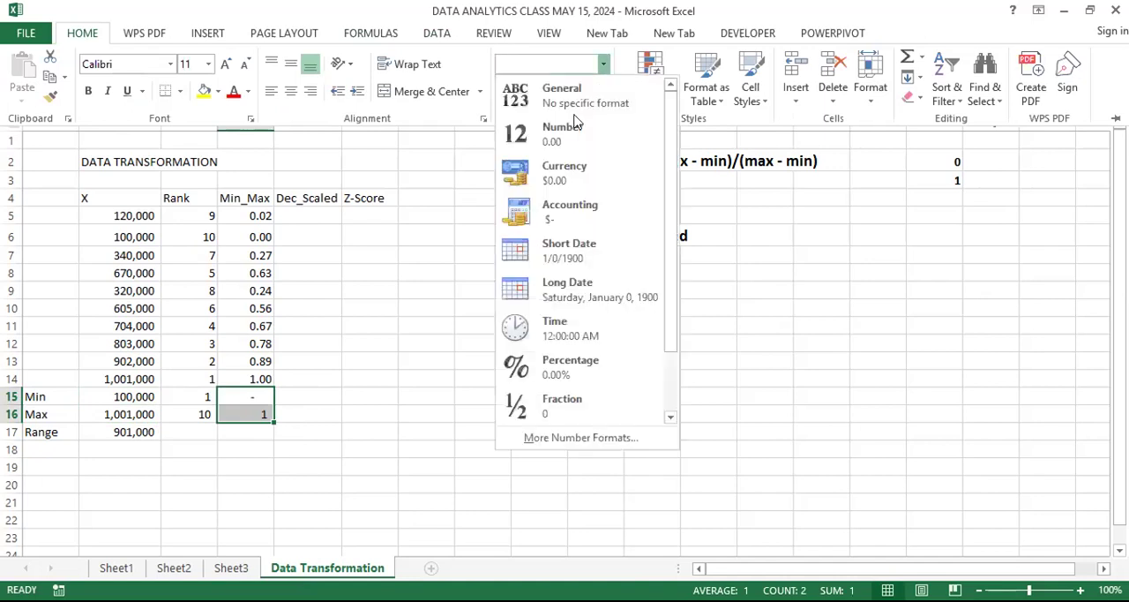
click(574, 134)
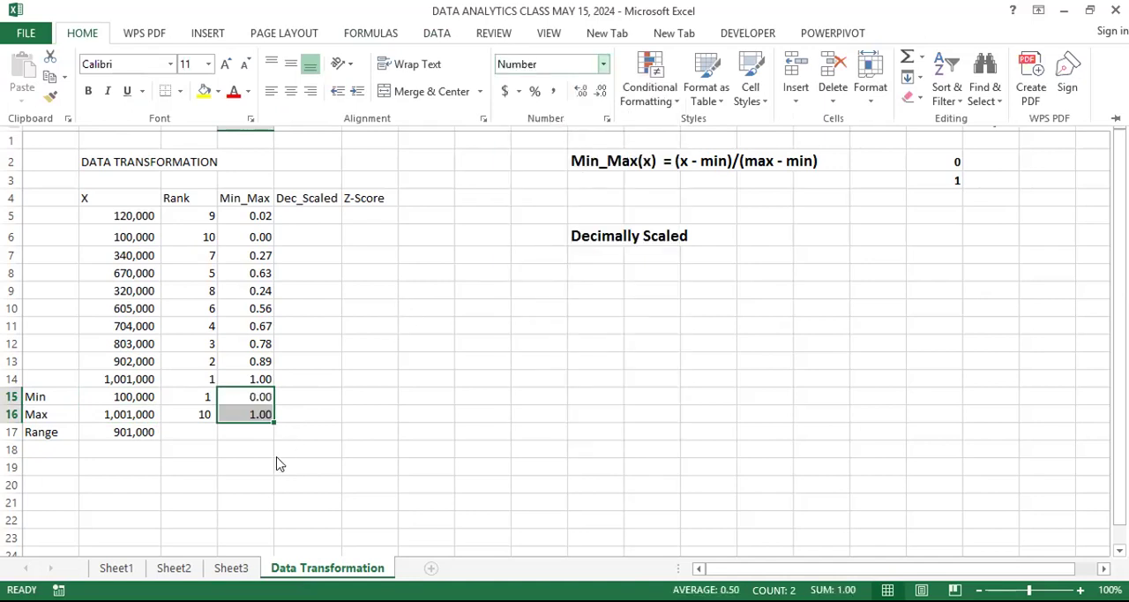
click(234, 478)
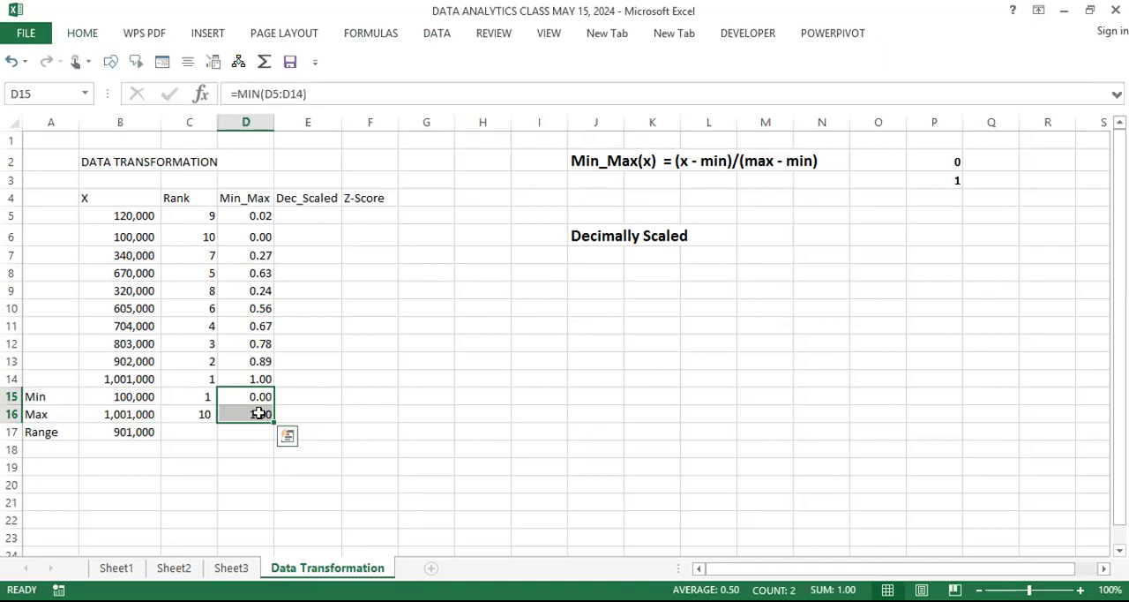
Step: Examine the formulas behind the Min_Max column's minimum in D15 and maximum in D16
click(262, 396)
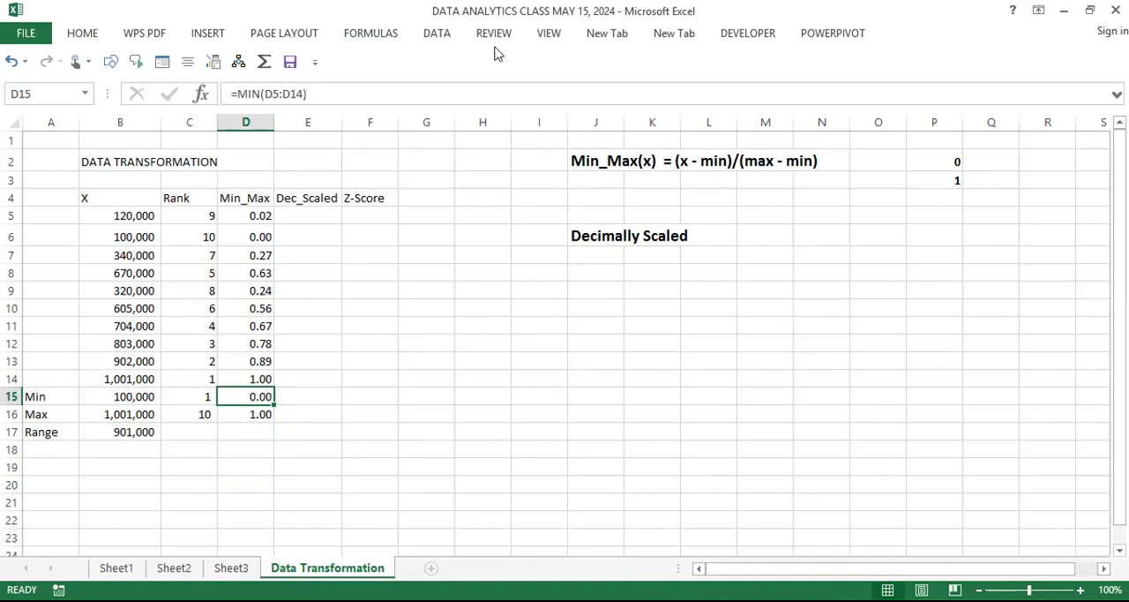
key(F2)
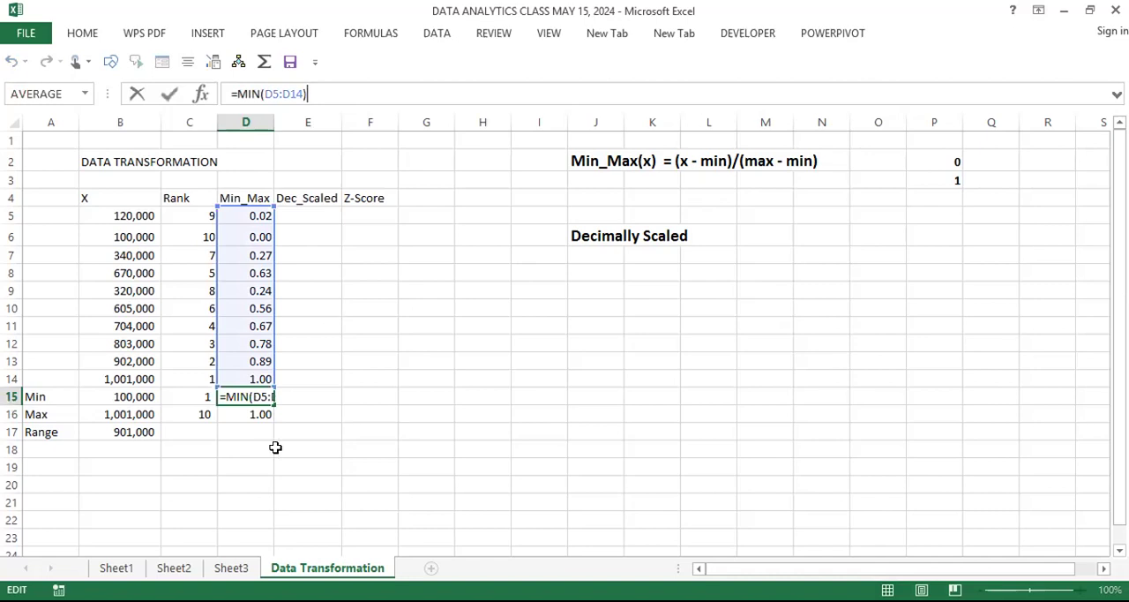
key(Escape)
click(262, 416)
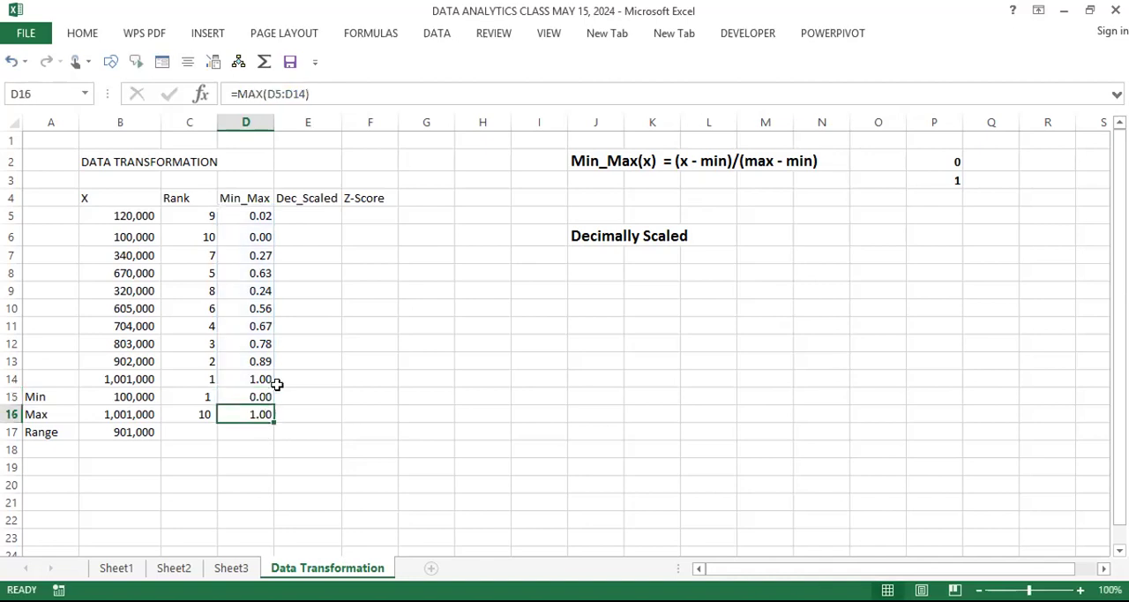
Step: Inspect which cells the Min_Max column's maximum formula in D16 refers to
key(F2)
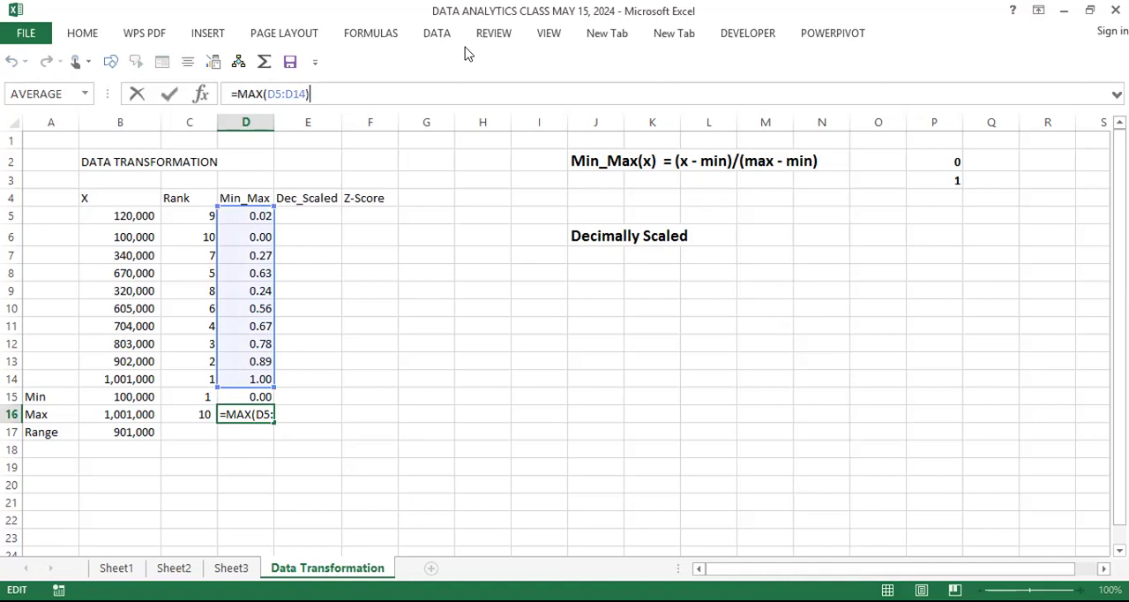
key(Escape)
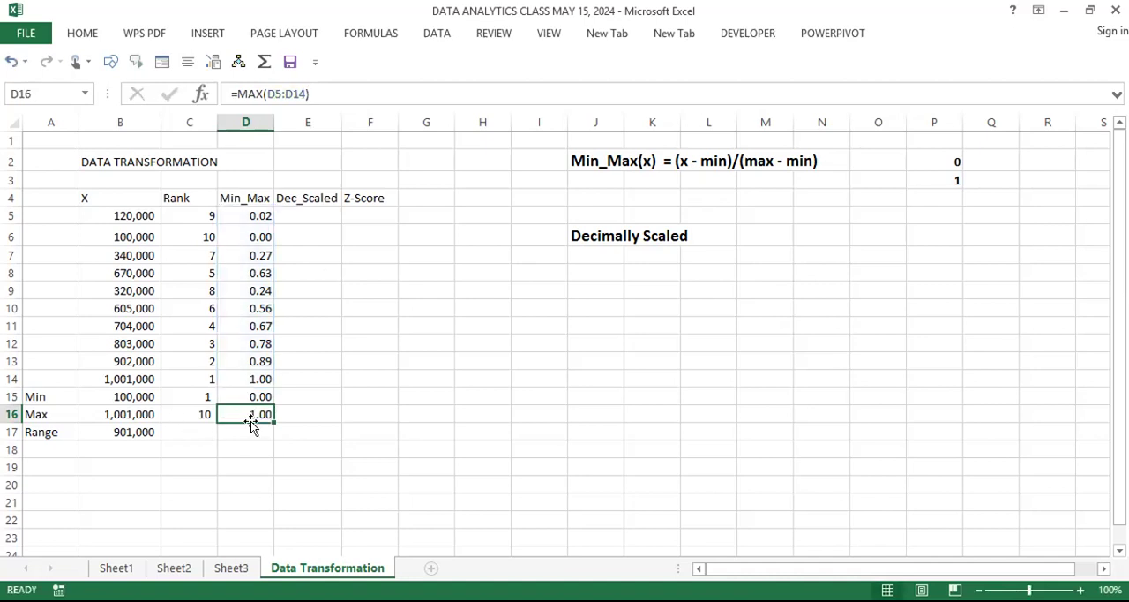
Step: Copy the Range formula from B17 across to the Rank and Min_Max columns in C17:D17
click(196, 431)
click(139, 431)
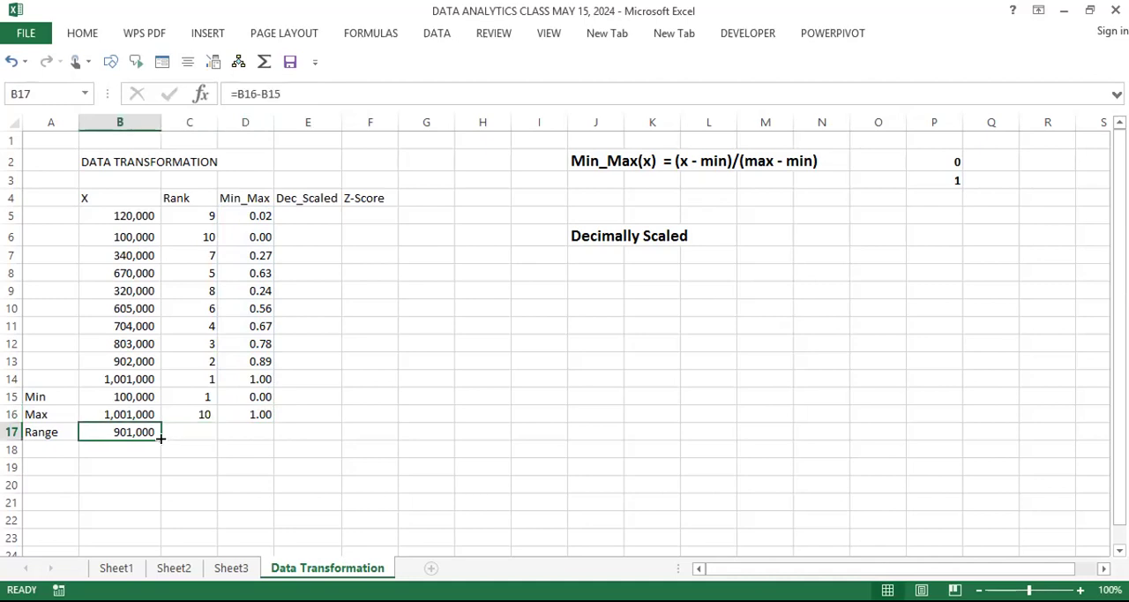
drag(160, 438, 291, 463)
click(235, 487)
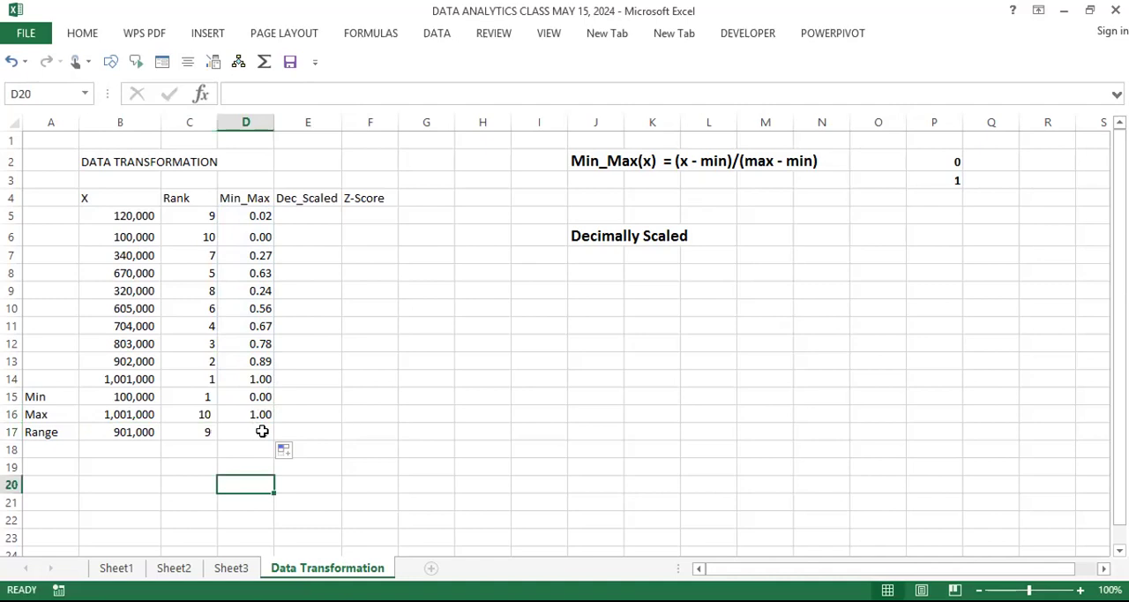
click(262, 431)
click(269, 472)
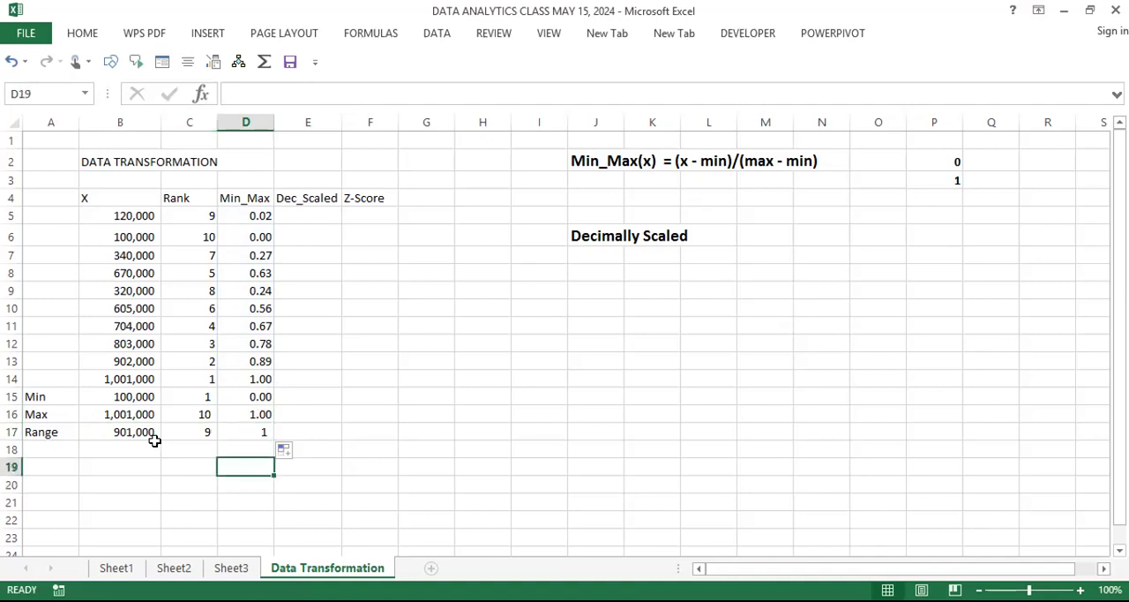
Step: Compare the original X values and their range in B17 with the Min_Max values and their range in D17
click(131, 433)
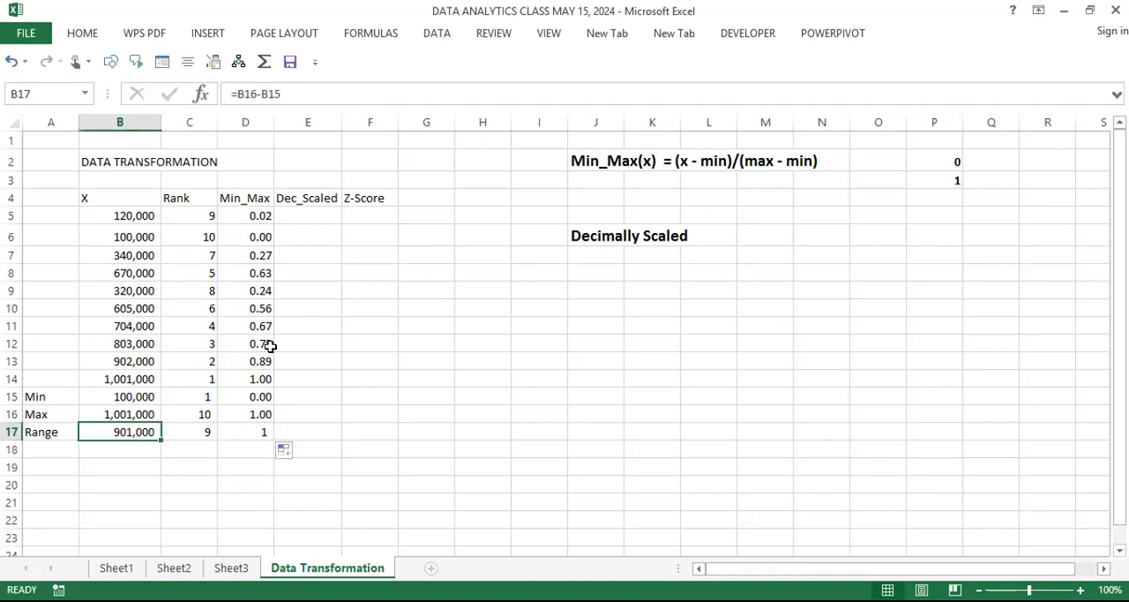
drag(134, 219, 122, 374)
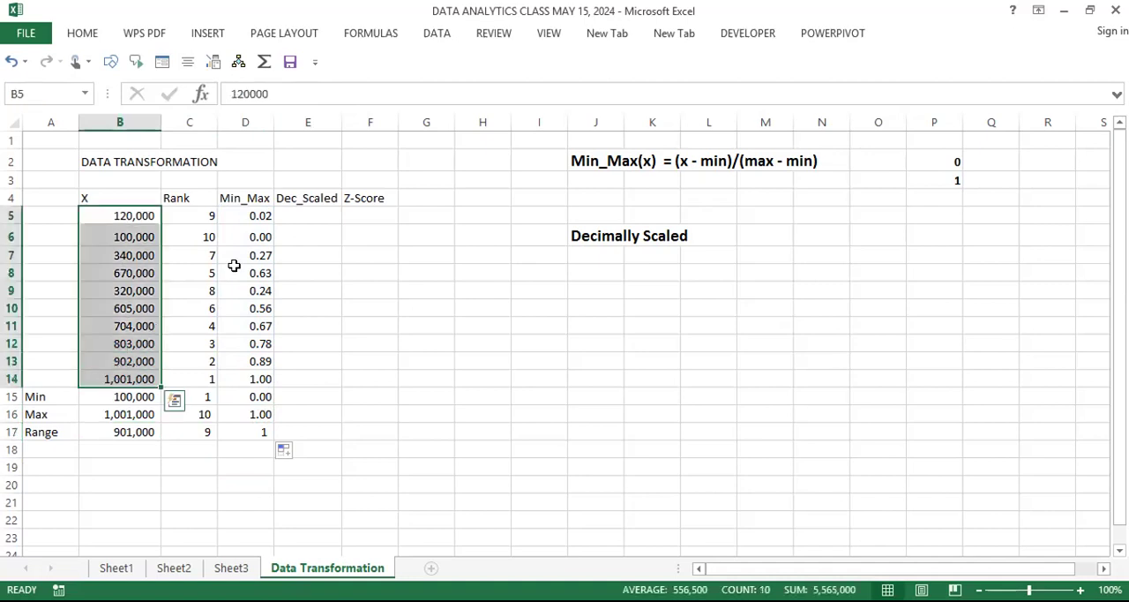
drag(256, 216, 220, 388)
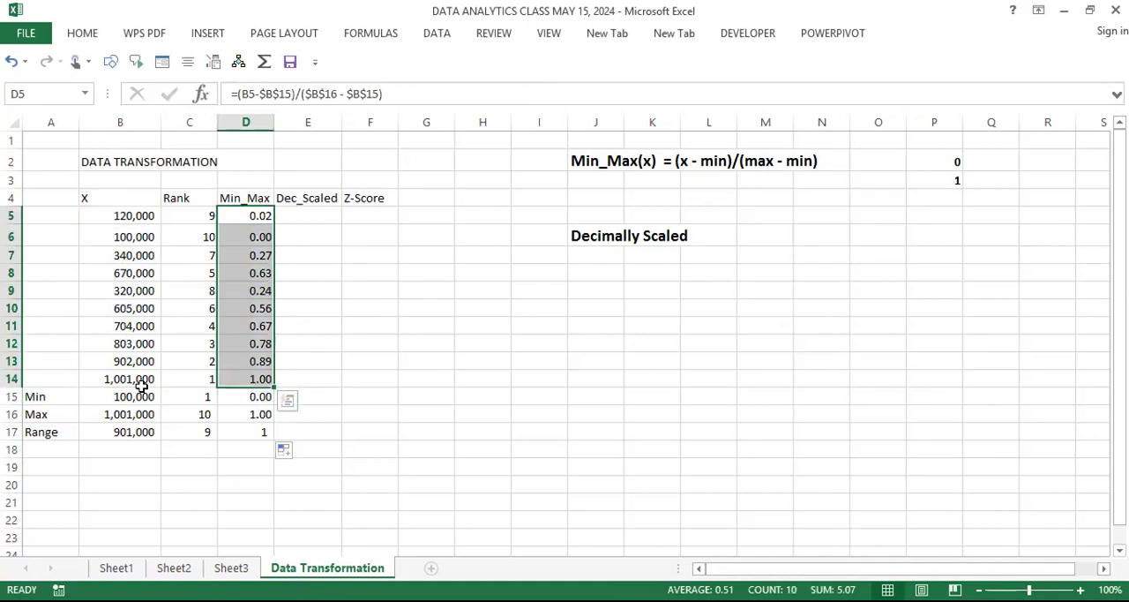
drag(133, 215, 133, 366)
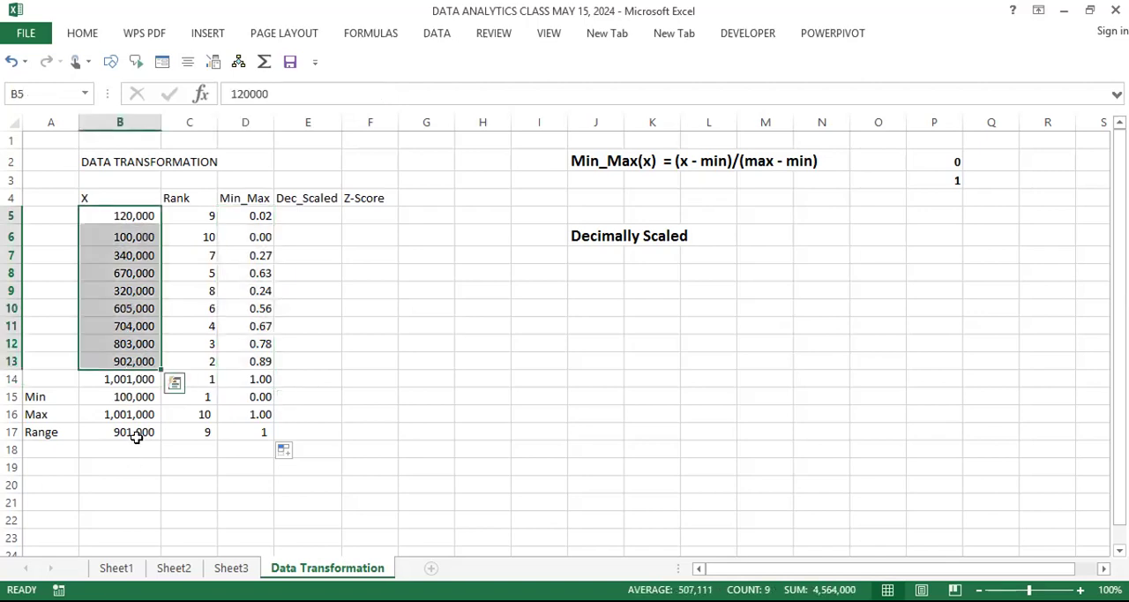
click(137, 437)
drag(259, 215, 258, 379)
click(262, 436)
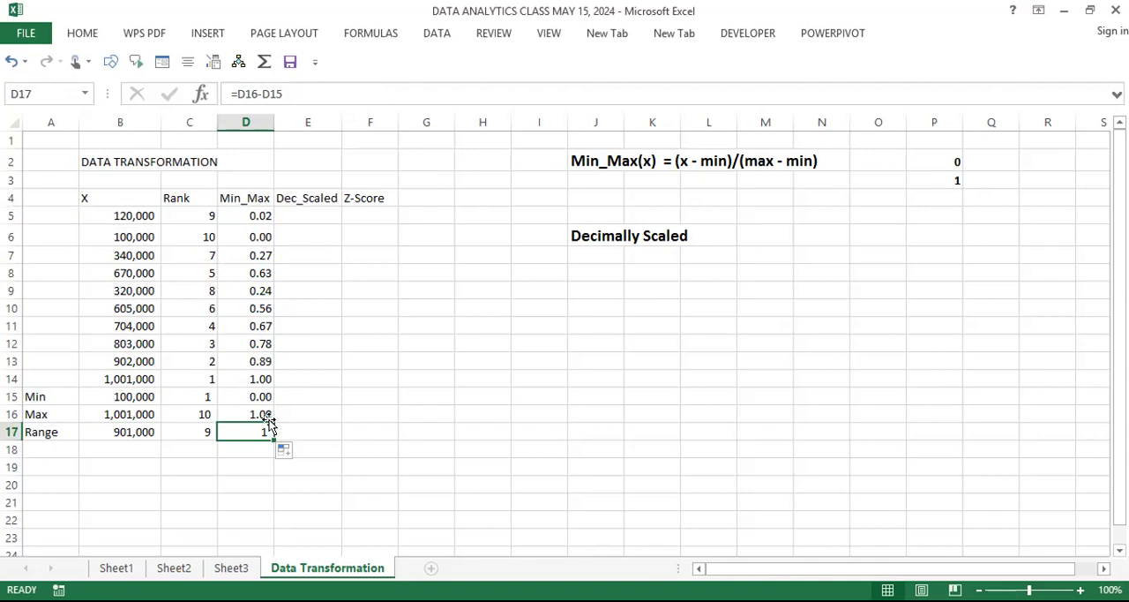
Step: Enter the decimal scaling limits -1 in M6 and 1 in M7 beside the Decimally Scaled heading
click(316, 213)
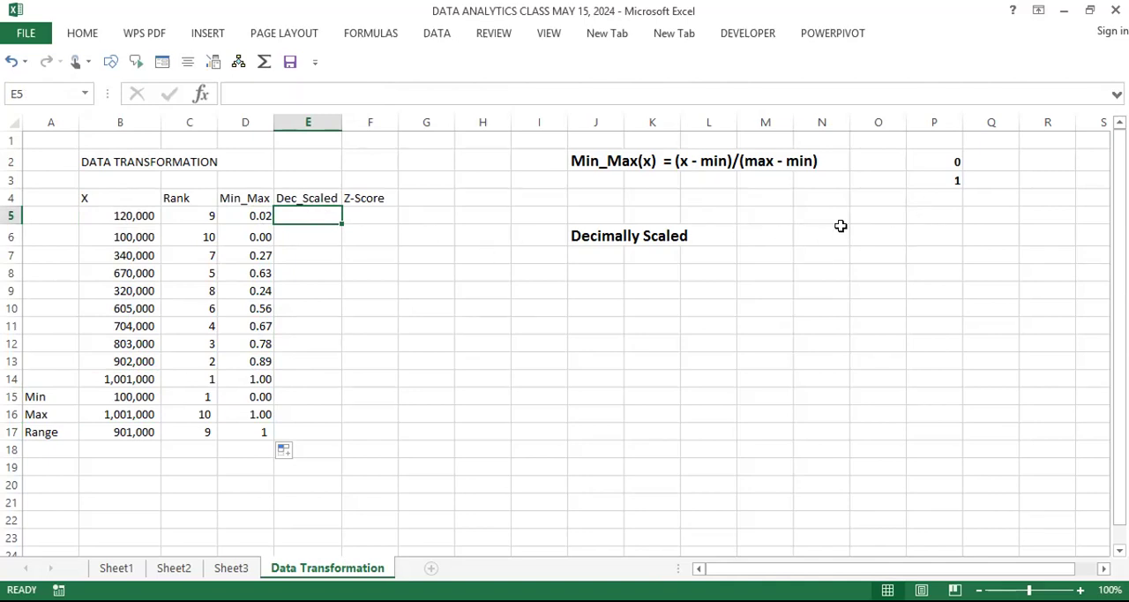
click(778, 231)
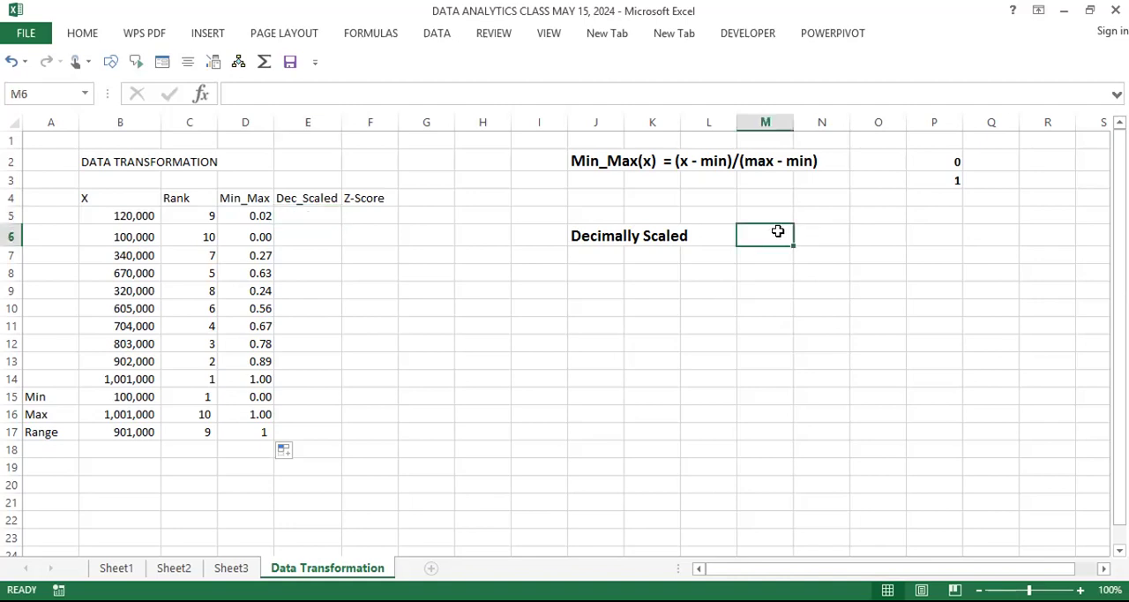
text(-1)
key(Return)
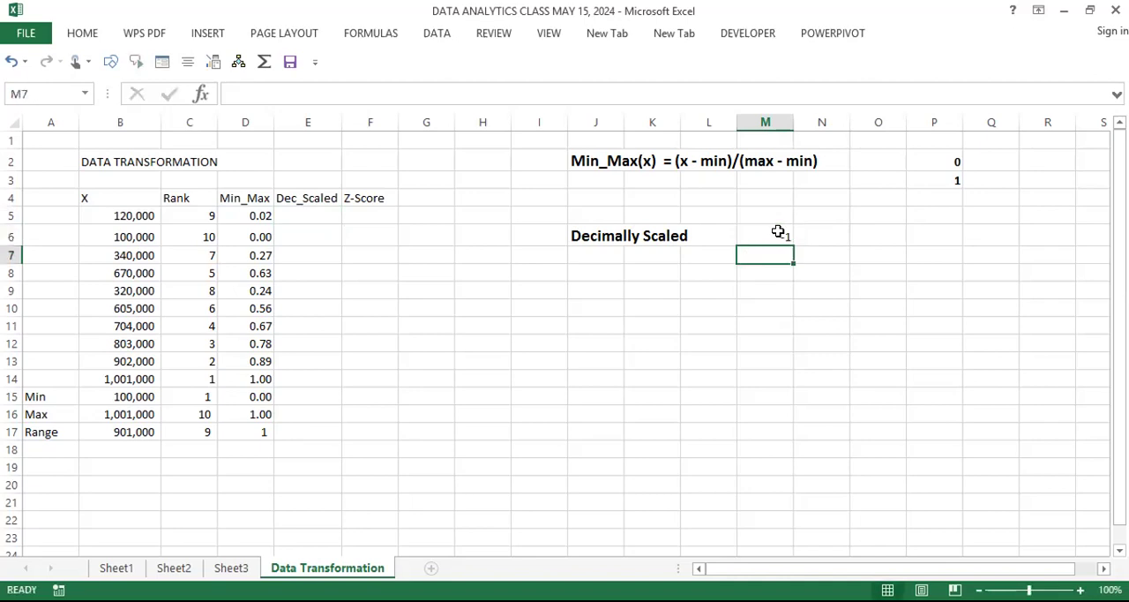
text(+)
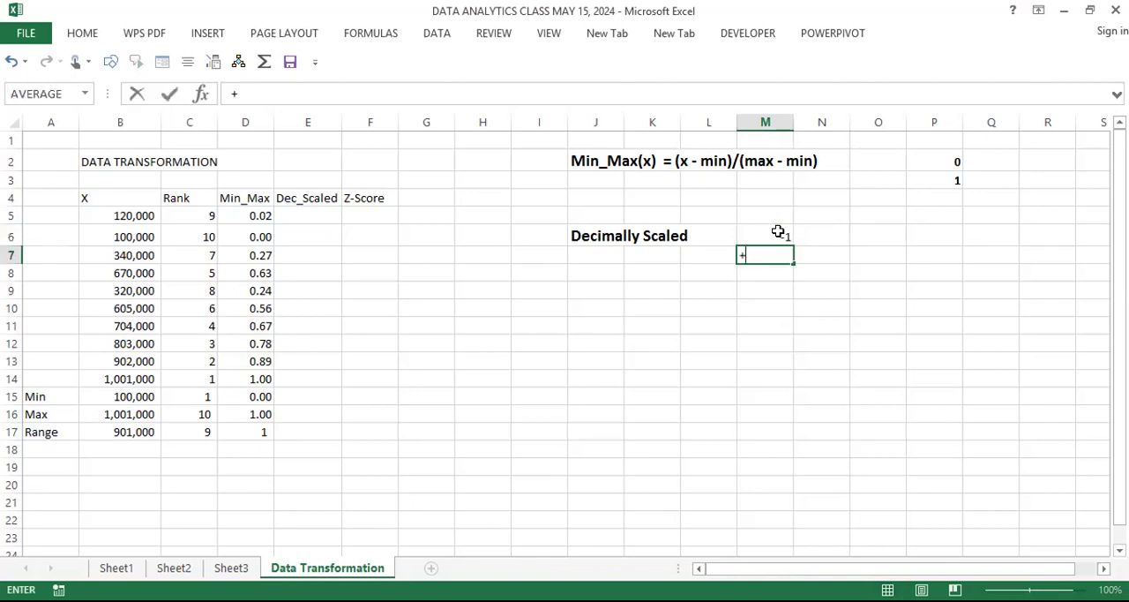
text(1)
key(Return)
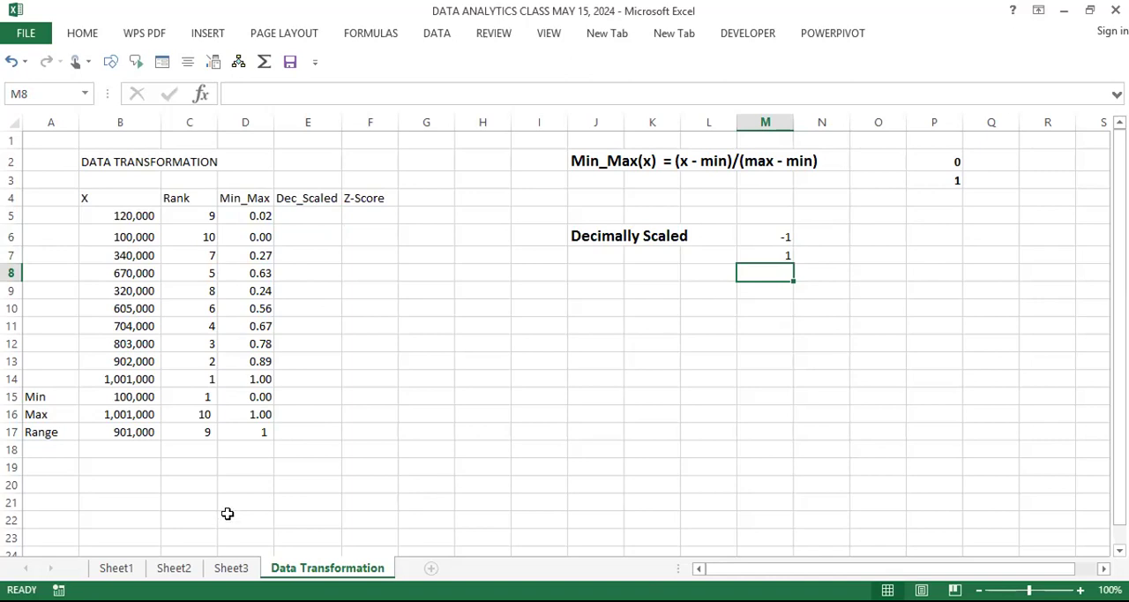
Step: Select E5, the first value cell of the Dec_Scaled column
click(305, 221)
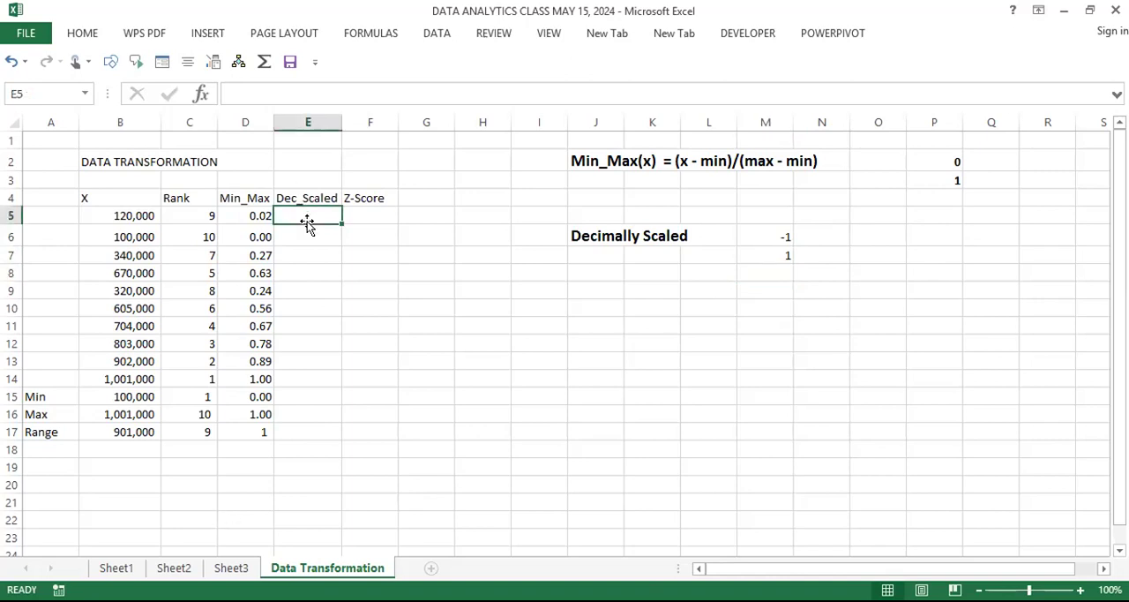